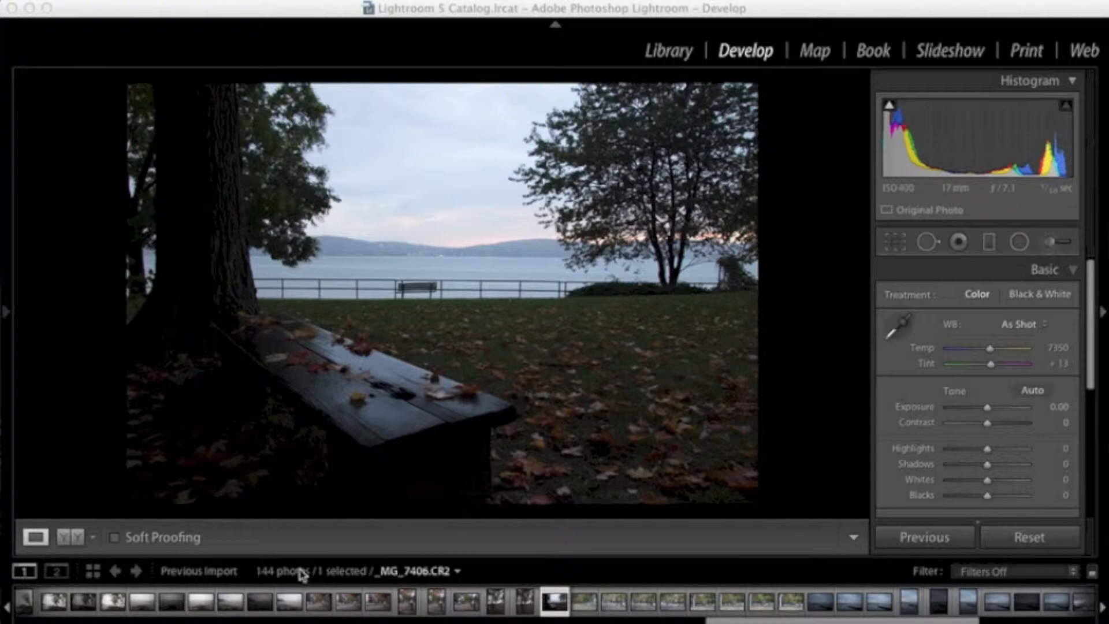
# - Select the photo _MG_7406.CR2 and hide the module picker and filmstrip to enlarge the image area
pyautogui.click(554, 602)
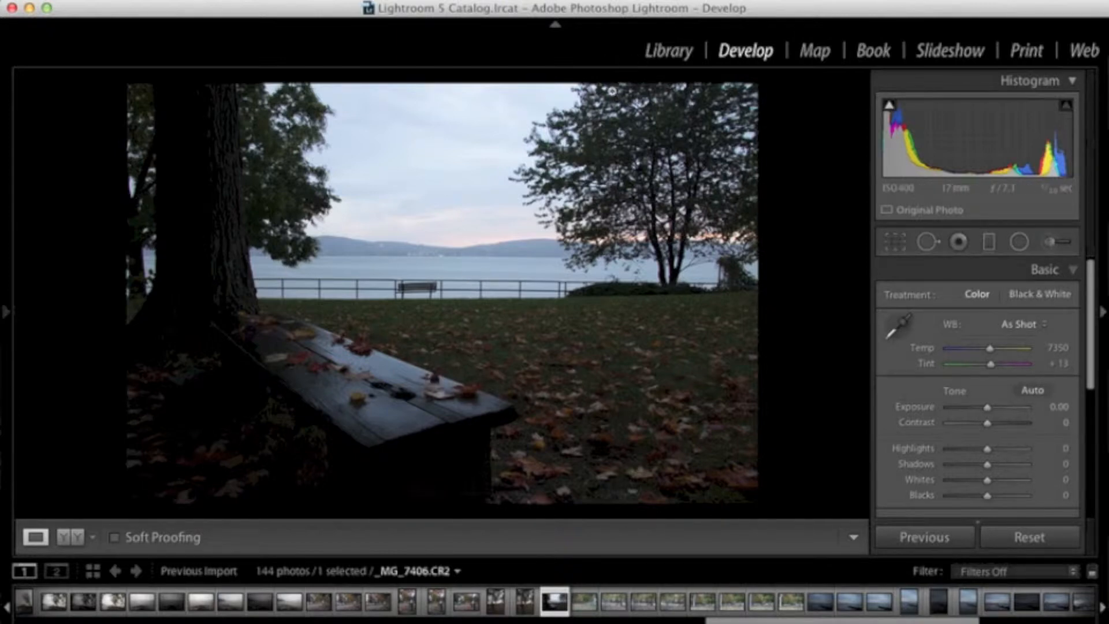
pyautogui.click(555, 26)
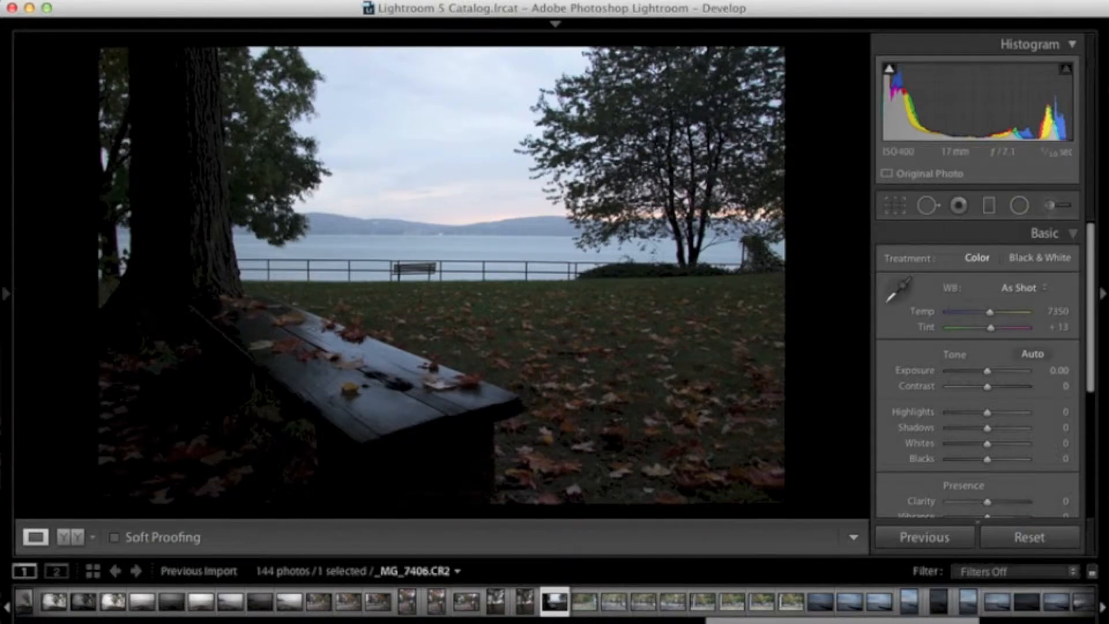
pyautogui.click(557, 621)
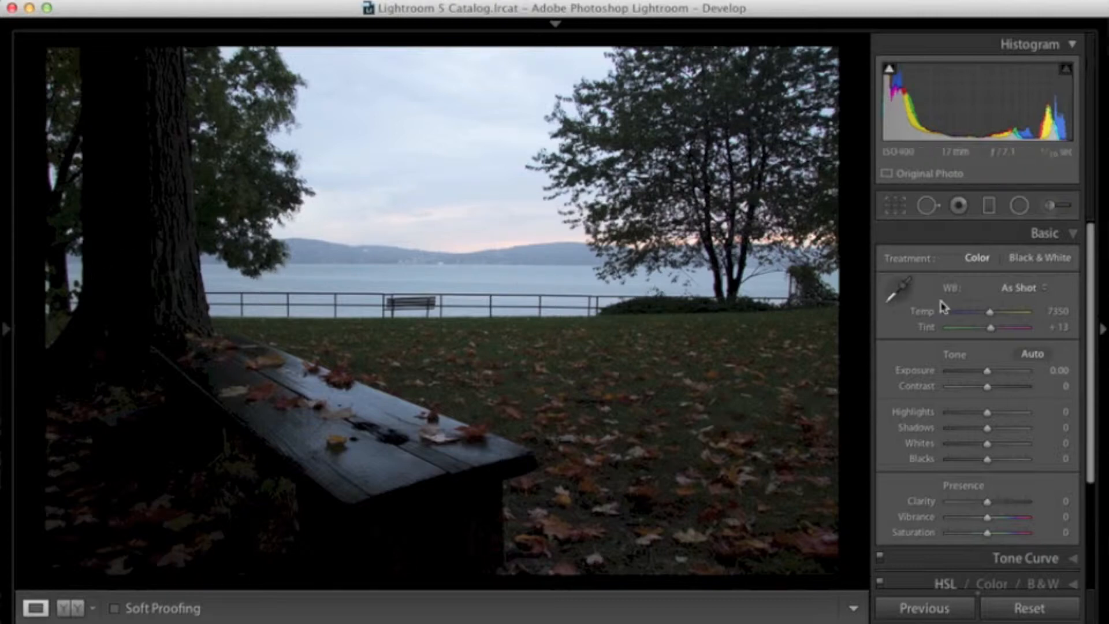
# - Set the photo's Shadows to +100 and its Highlights to -100
pyautogui.click(988, 433)
pyautogui.moveTo(988, 433); pyautogui.dragTo(1044, 422)
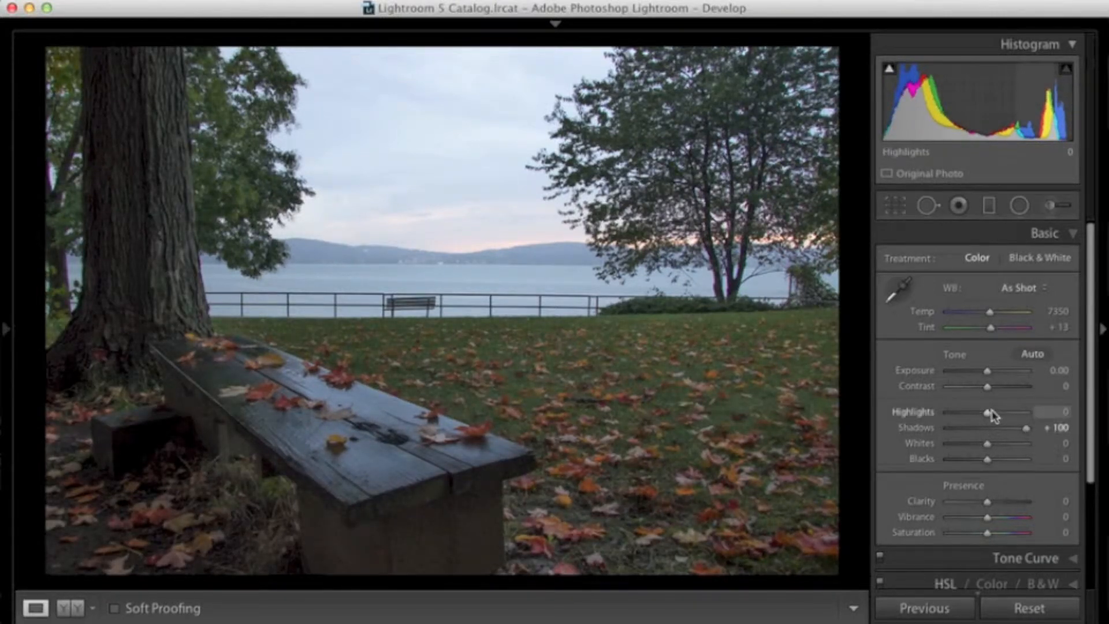
pyautogui.moveTo(990, 415); pyautogui.dragTo(926, 418)
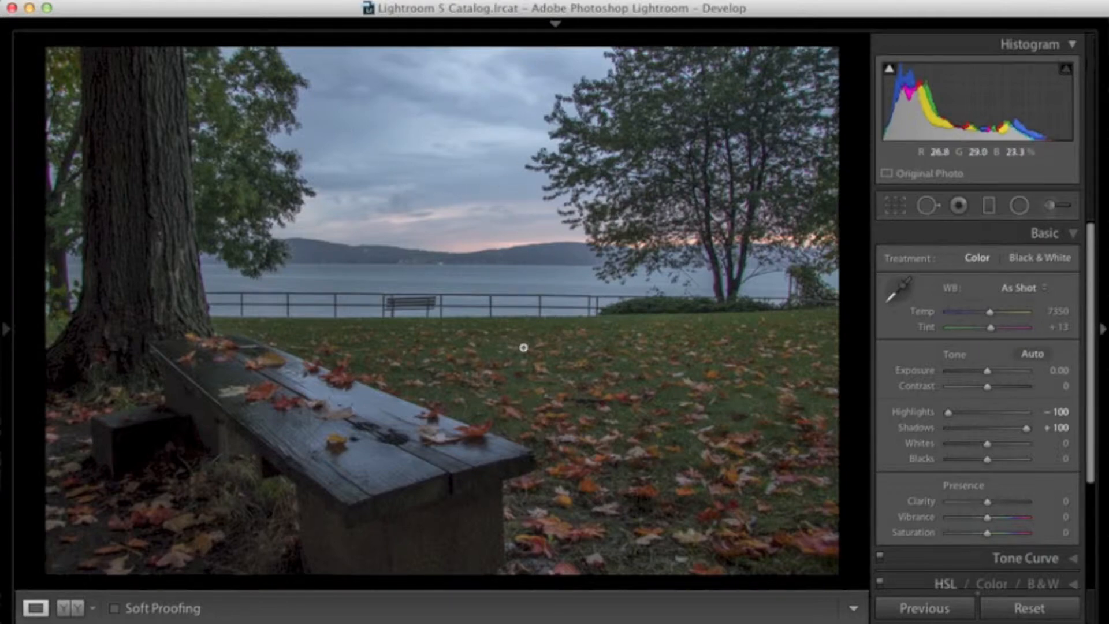
# - Compare the original version of the photo with the version that has the Shadows and Highlights adjustments
pyautogui.press('\\')
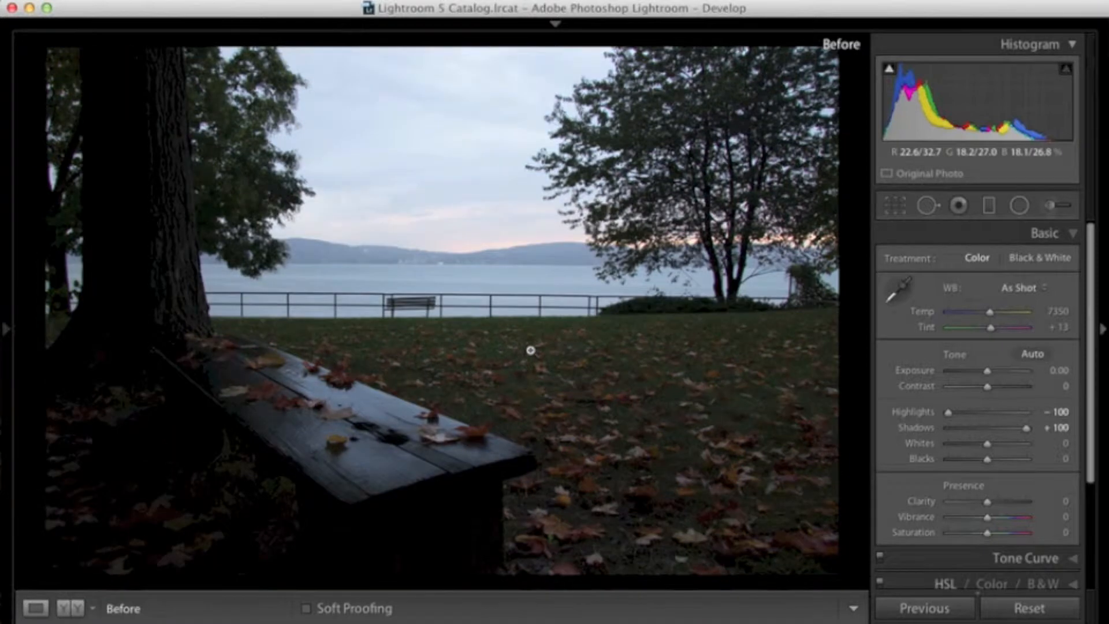
pyautogui.press('\\')
pyautogui.press('\\')
pyautogui.press('\\')
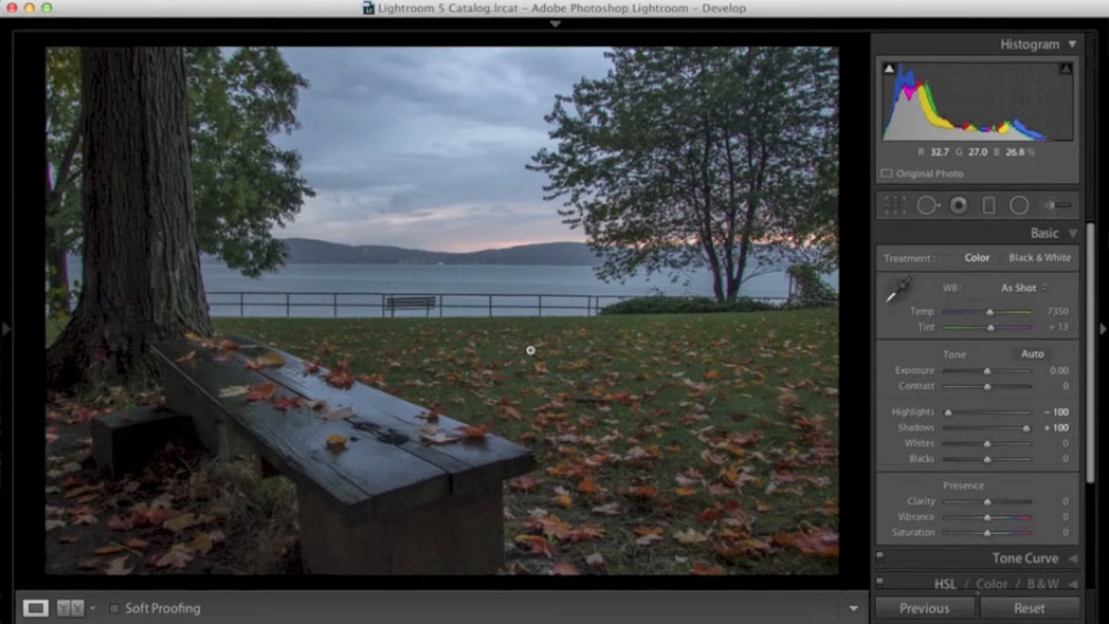
# - Apply the Vertical Upright lens correction to the photo, trying Auto for comparison
pyautogui.scroll(-5, 965, 370)
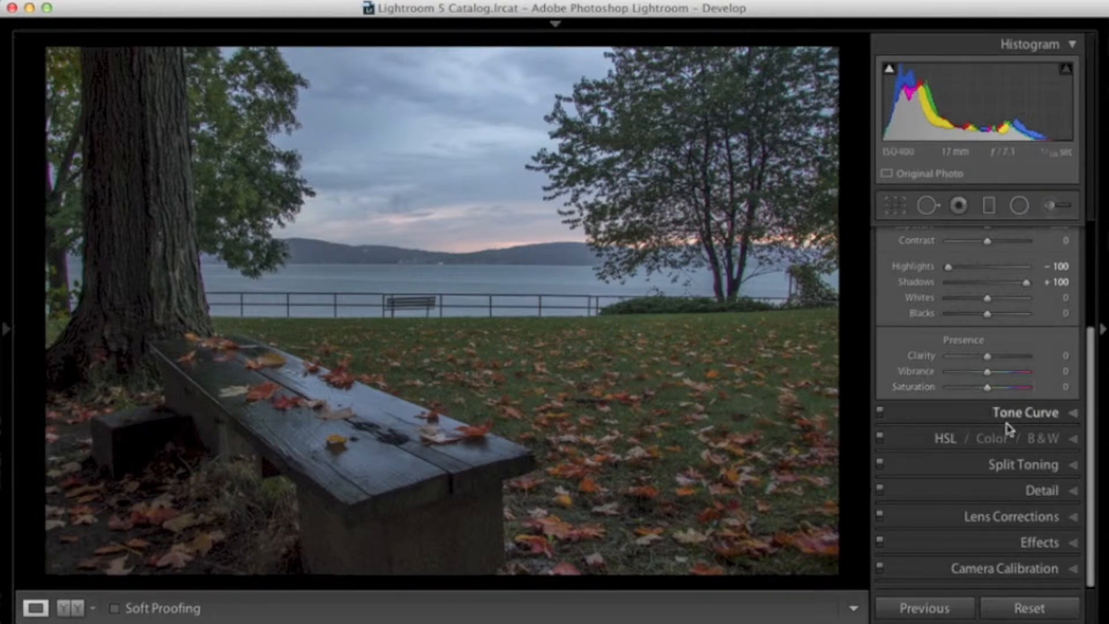
pyautogui.click(1024, 520)
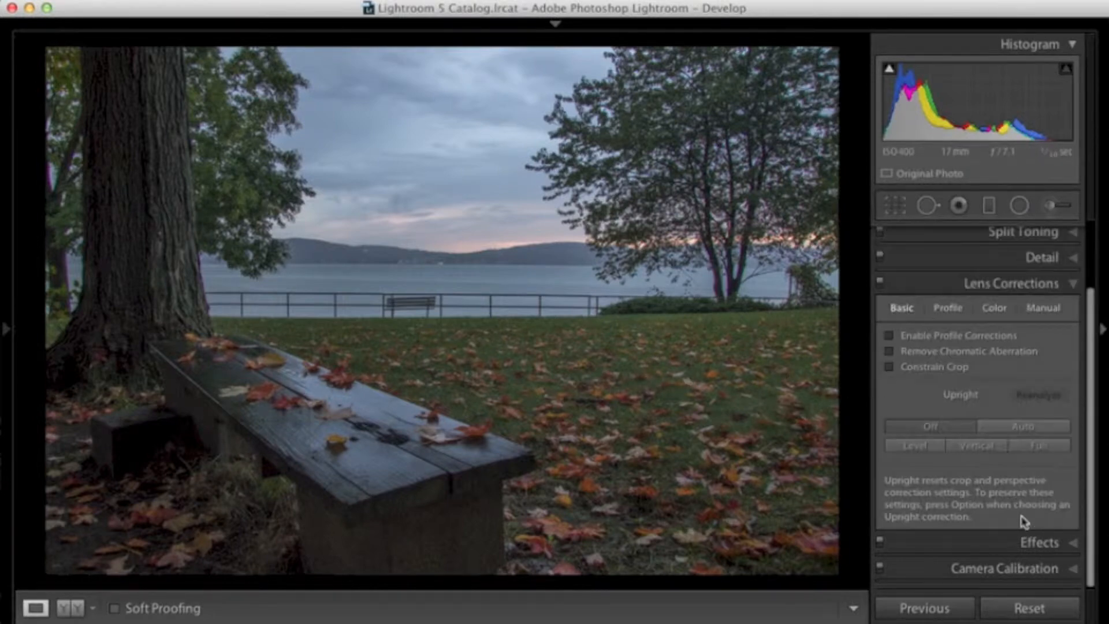
pyautogui.click(975, 448)
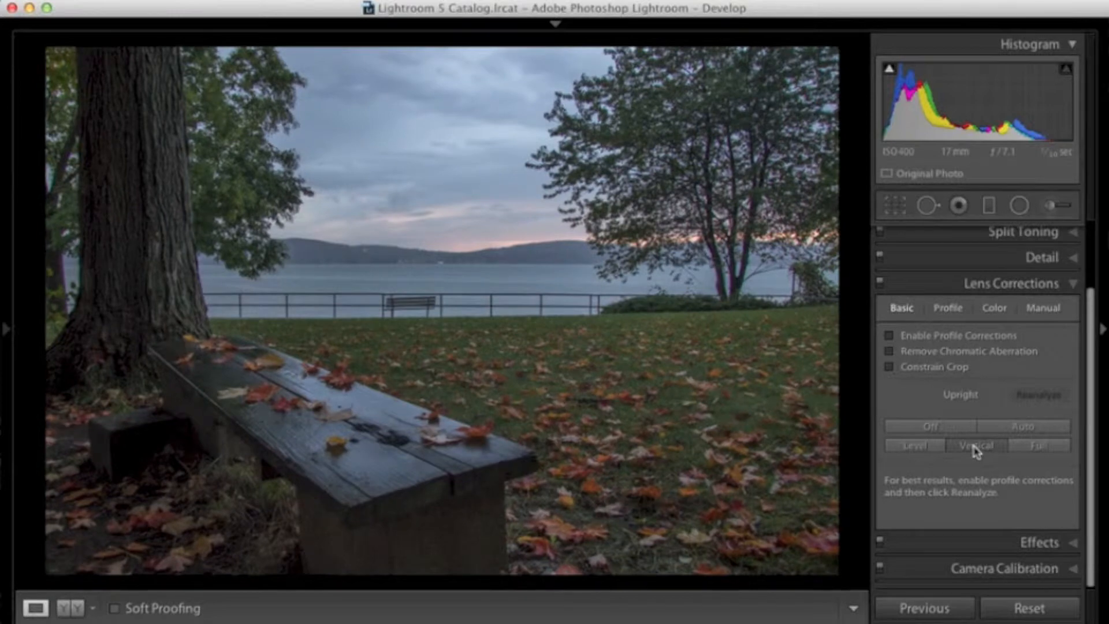
pyautogui.click(1033, 426)
pyautogui.click(979, 448)
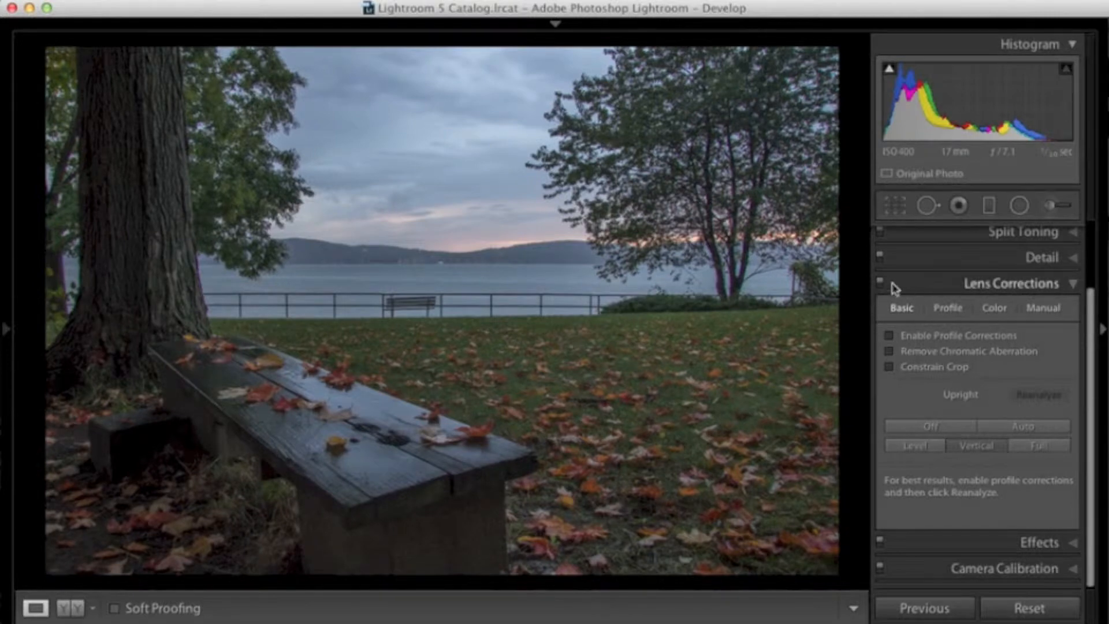
# - Straighten the photo along the far shoreline with the crop tool, fine-tune the angle to -0.26 and apply the crop
pyautogui.click(895, 207)
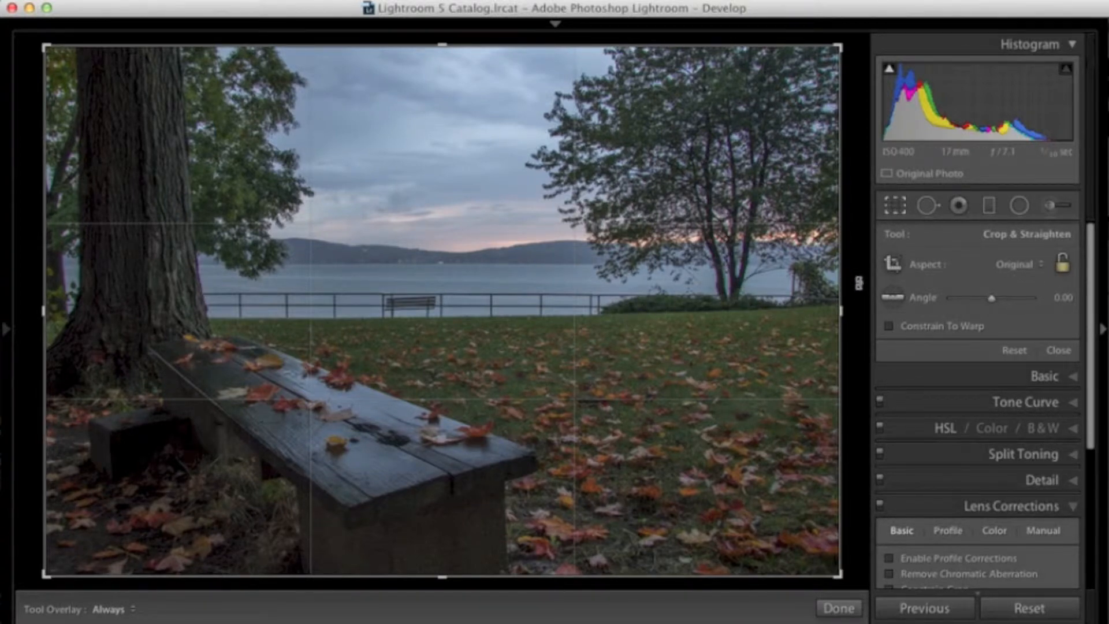
pyautogui.click(894, 301)
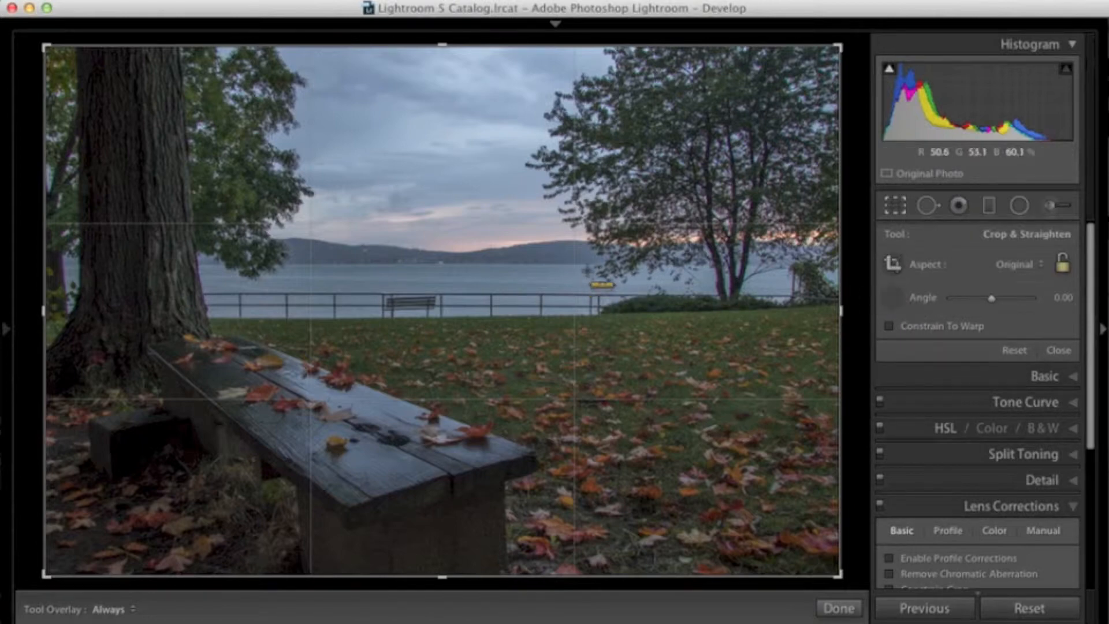
pyautogui.moveTo(585, 265); pyautogui.dragTo(67, 267)
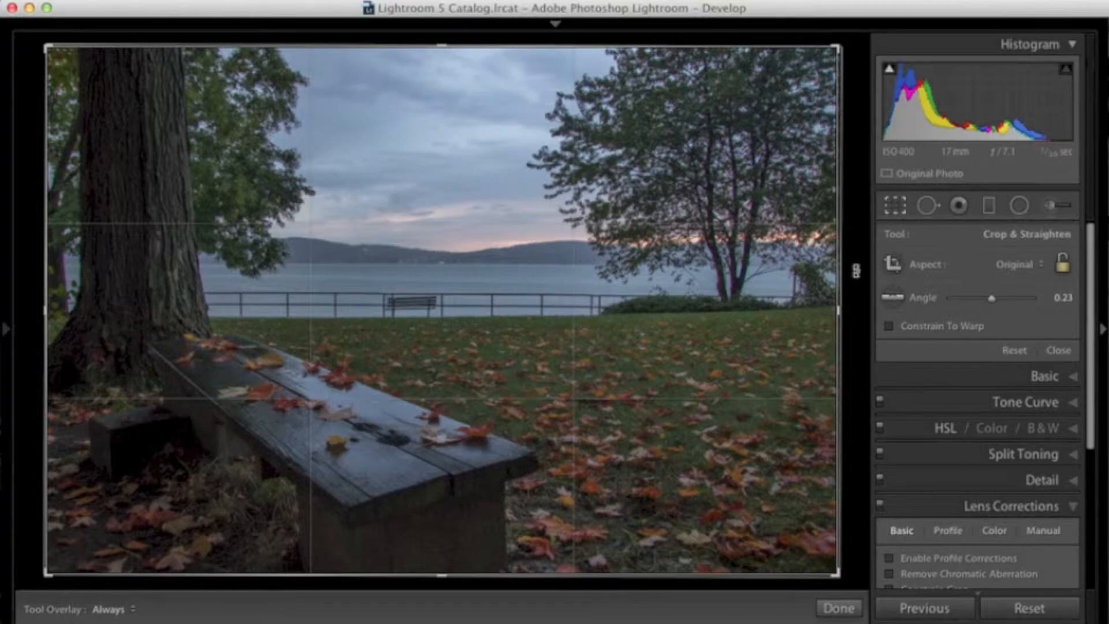
pyautogui.moveTo(856, 270); pyautogui.dragTo(855, 268)
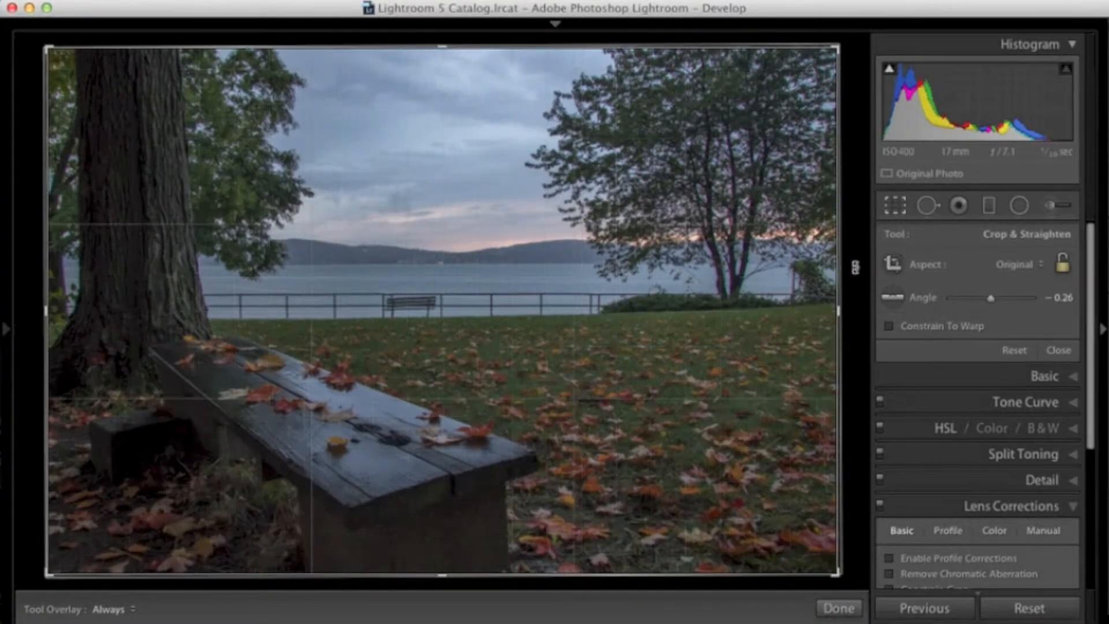
pyautogui.press('Return')
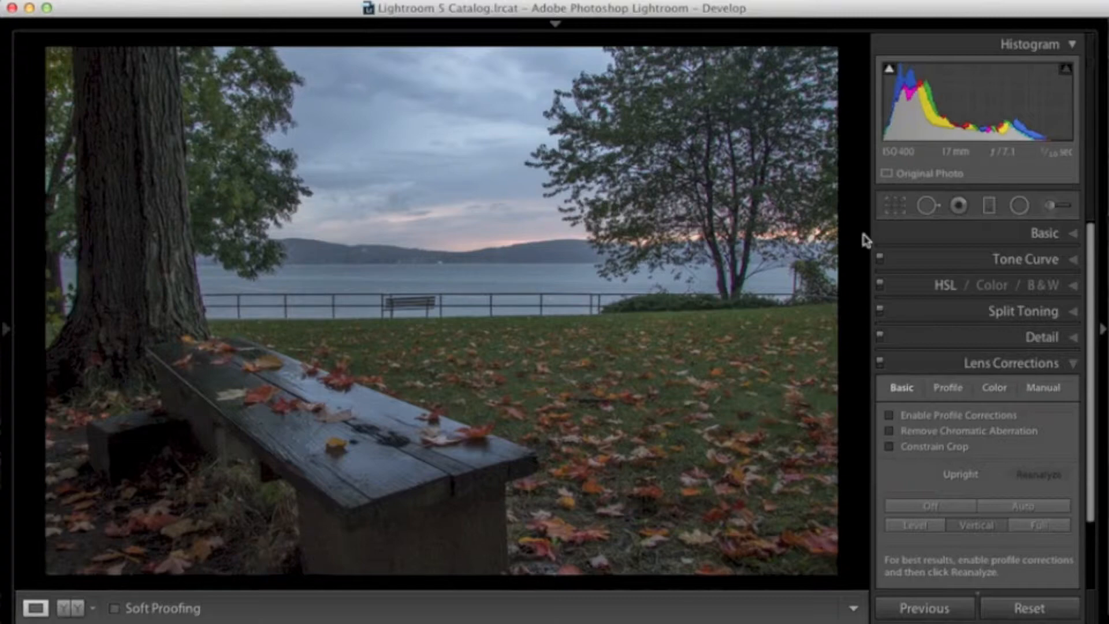
# - Set the Whites to +42, using the clipping preview to judge the brightest areas
pyautogui.click(1045, 234)
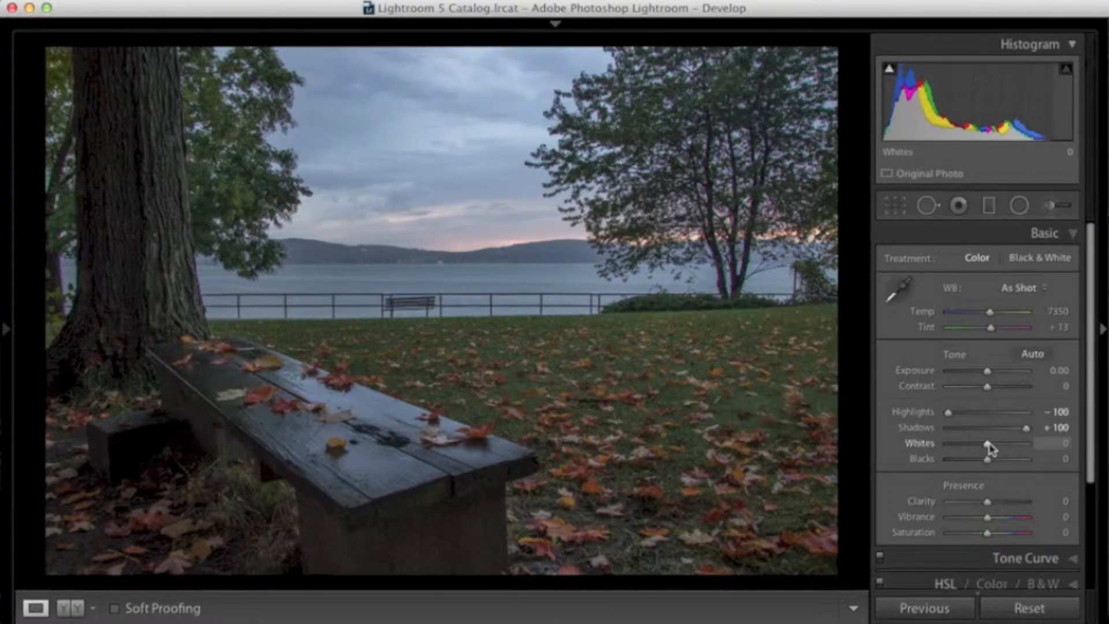
pyautogui.moveTo(988, 446); pyautogui.dragTo(1005, 445)
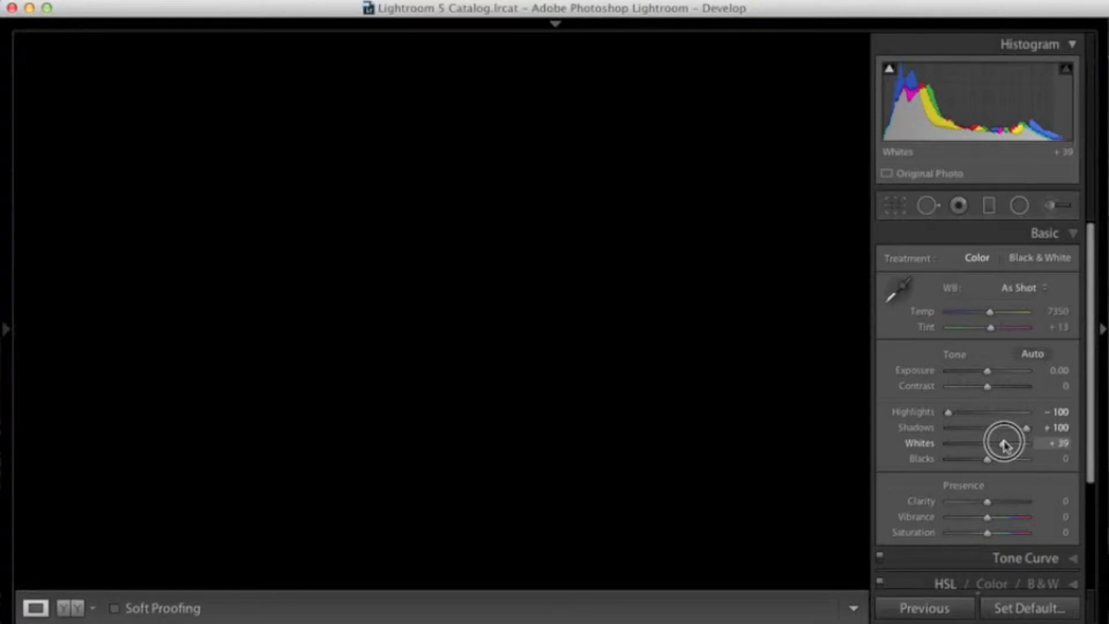
pyautogui.moveTo(1005, 446); pyautogui.dragTo(1005, 445)
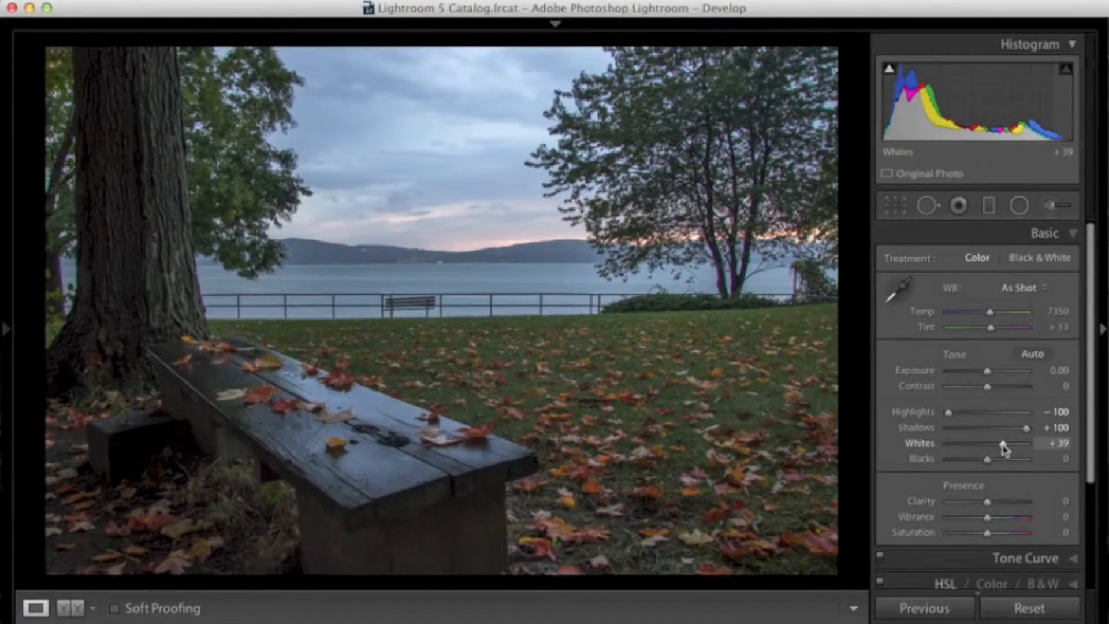
pyautogui.doubleClick(1006, 445)
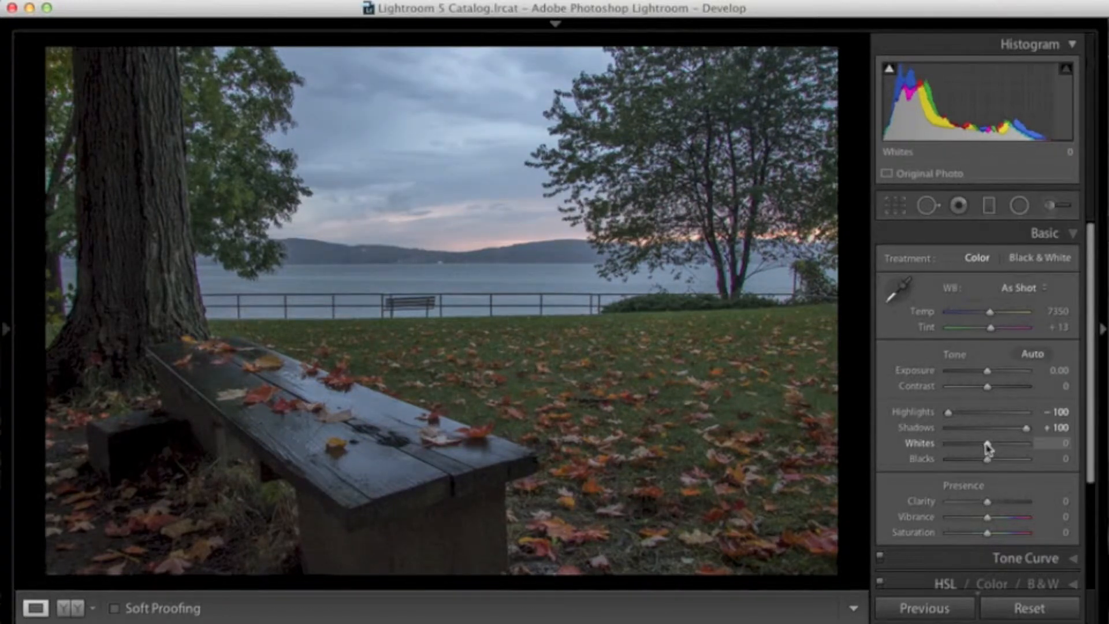
pyautogui.moveTo(988, 446); pyautogui.dragTo(1007, 446)
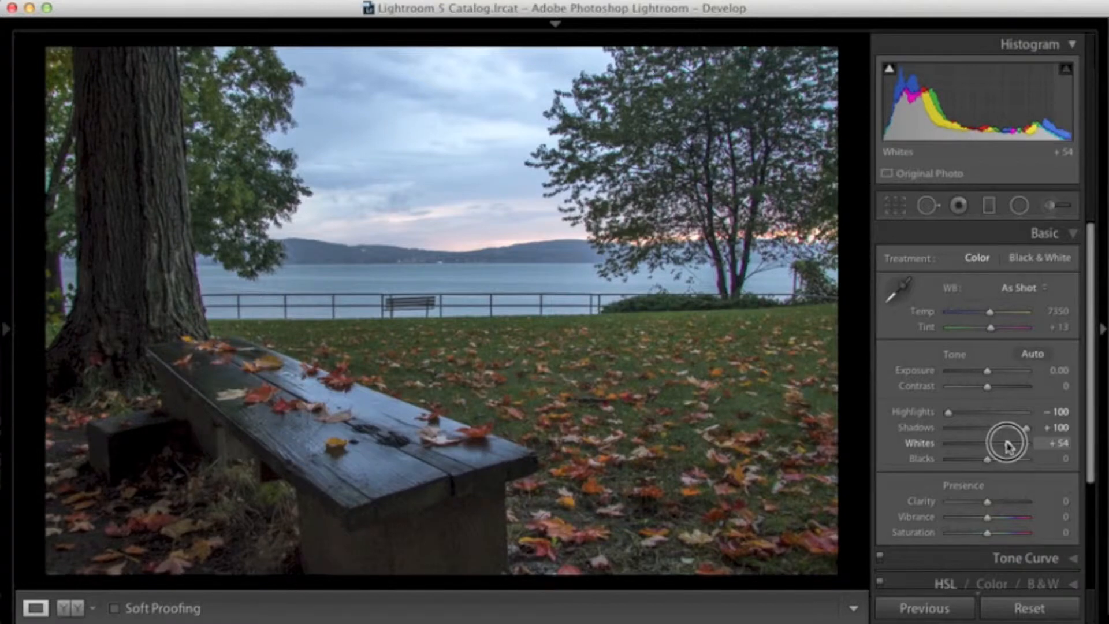
pyautogui.moveTo(1006, 446); pyautogui.dragTo(1006, 446)
pyautogui.moveTo(1006, 444); pyautogui.dragTo(1004, 444)
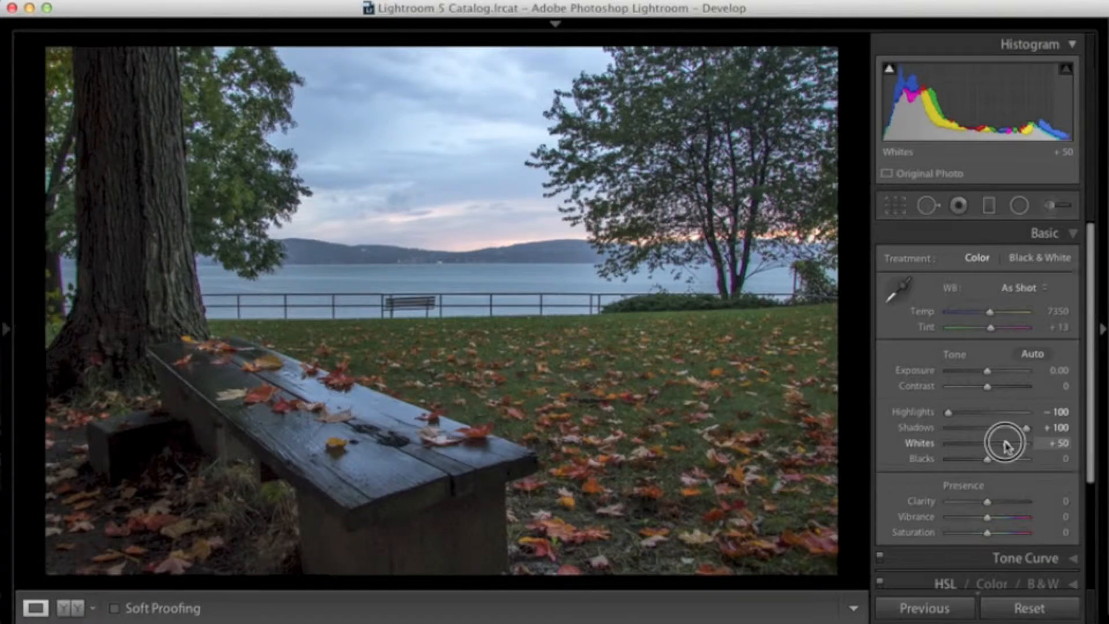
pyautogui.press('alt')
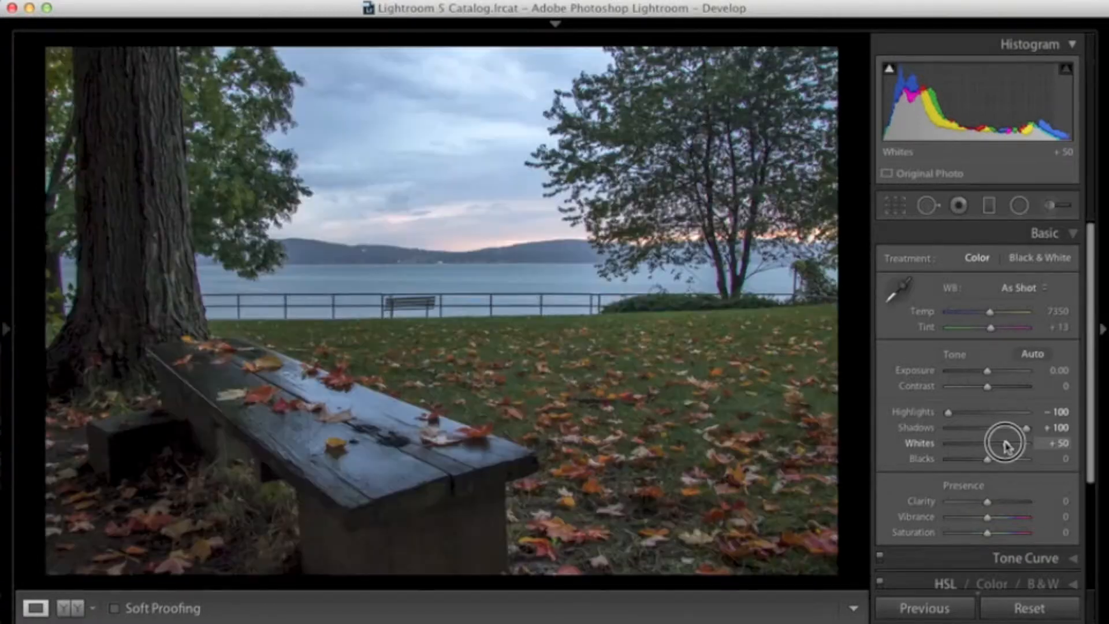
pyautogui.press('alt')
pyautogui.moveTo(1004, 445); pyautogui.dragTo(1003, 444)
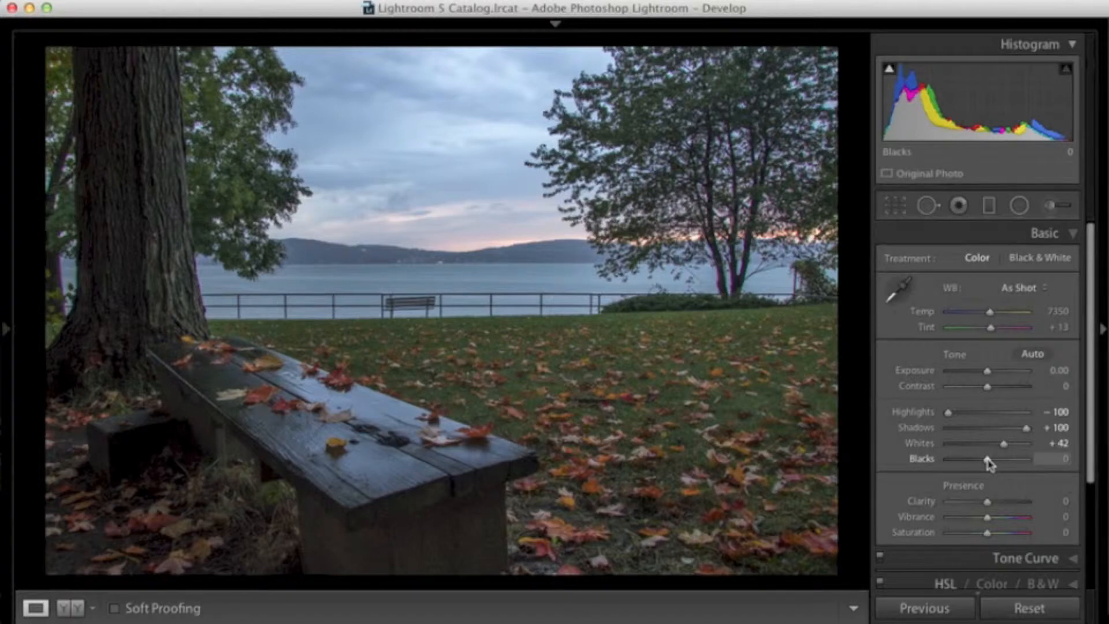
# - Set the Blacks to +18 with the help of the clipping preview, and set the Contrast to +22
pyautogui.press('alt')
pyautogui.moveTo(987, 461)
pyautogui.mouseDown()
pyautogui.moveTo(976, 458)
pyautogui.moveTo(993, 460)
pyautogui.mouseUp()
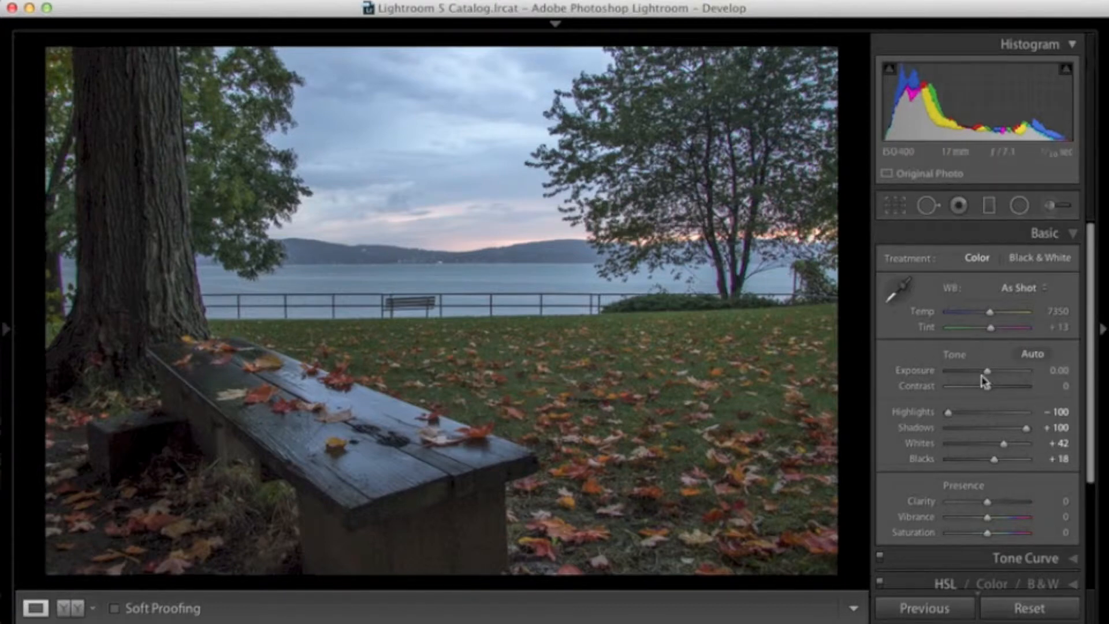
pyautogui.moveTo(987, 384); pyautogui.dragTo(996, 389)
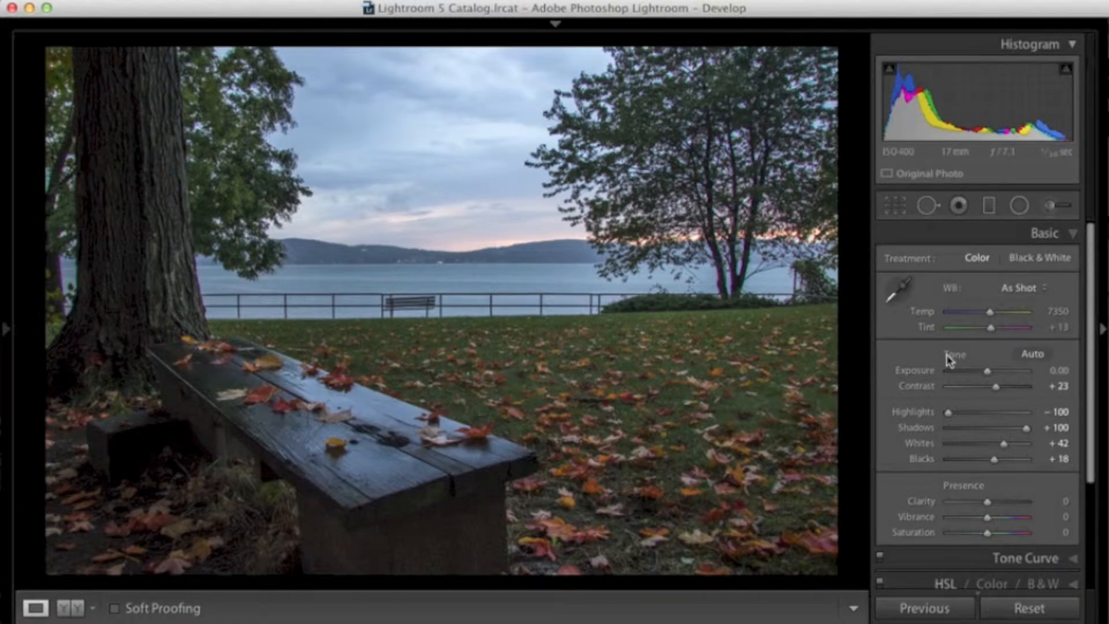
pyautogui.doubleClick(996, 387)
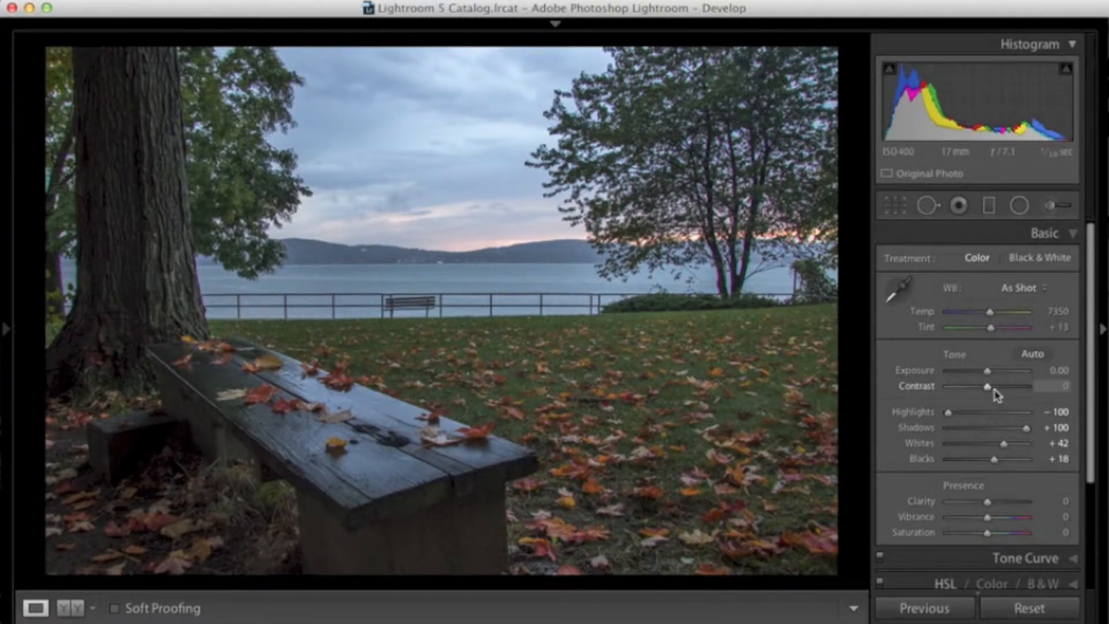
pyautogui.moveTo(988, 388); pyautogui.dragTo(989, 390)
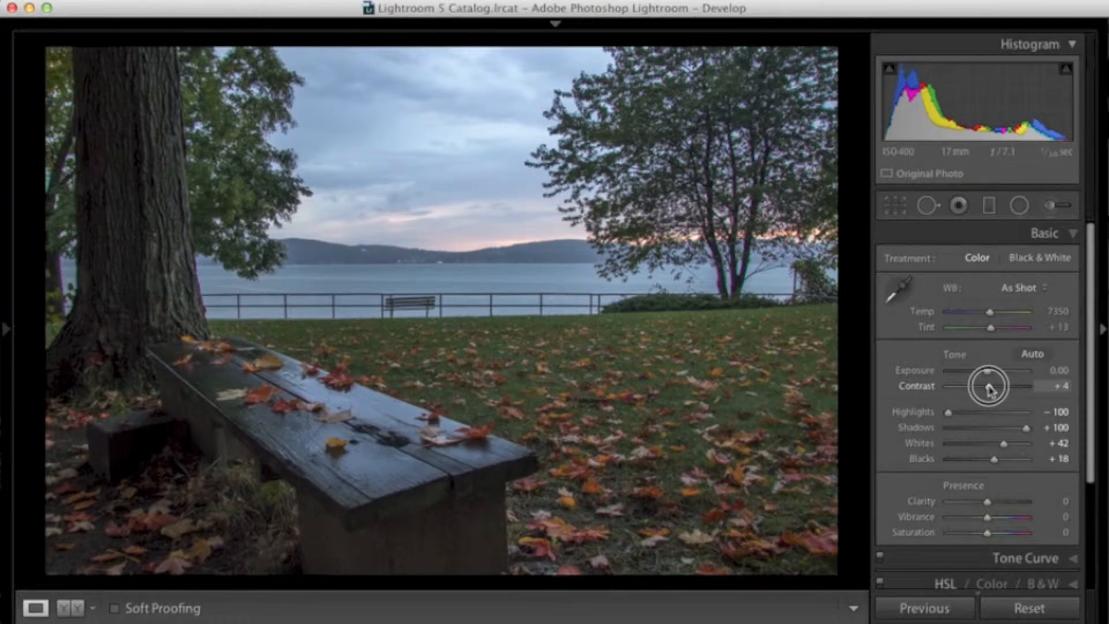
pyautogui.moveTo(990, 391); pyautogui.dragTo(999, 391)
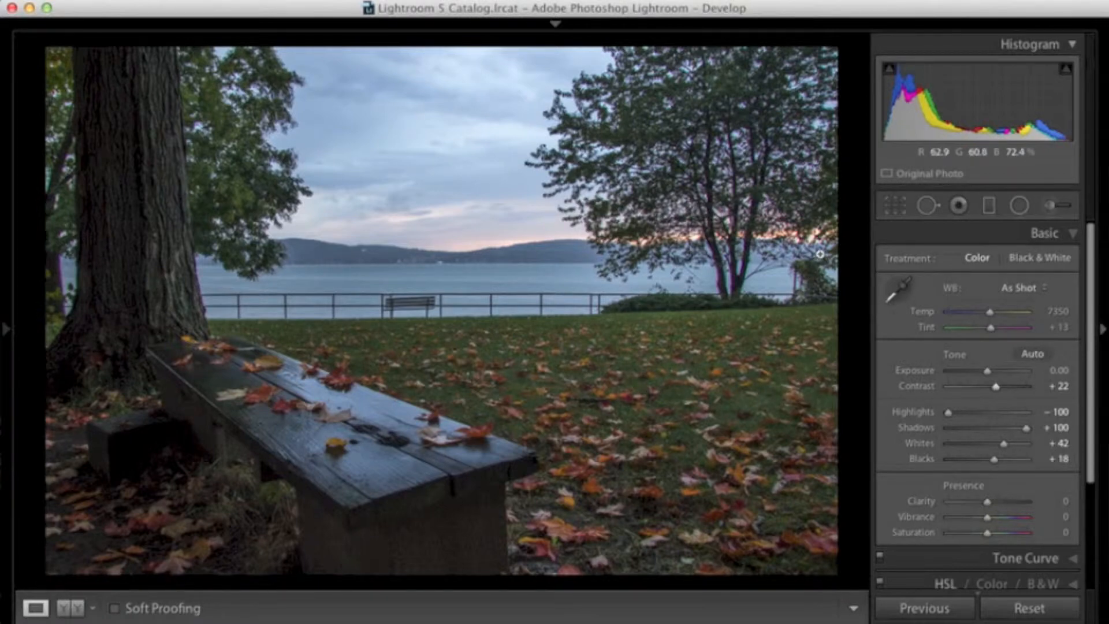
# - Rotate the crop to an angle of -0.64 to level the horizon and apply it
pyautogui.click(896, 206)
pyautogui.moveTo(861, 253); pyautogui.dragTo(858, 249)
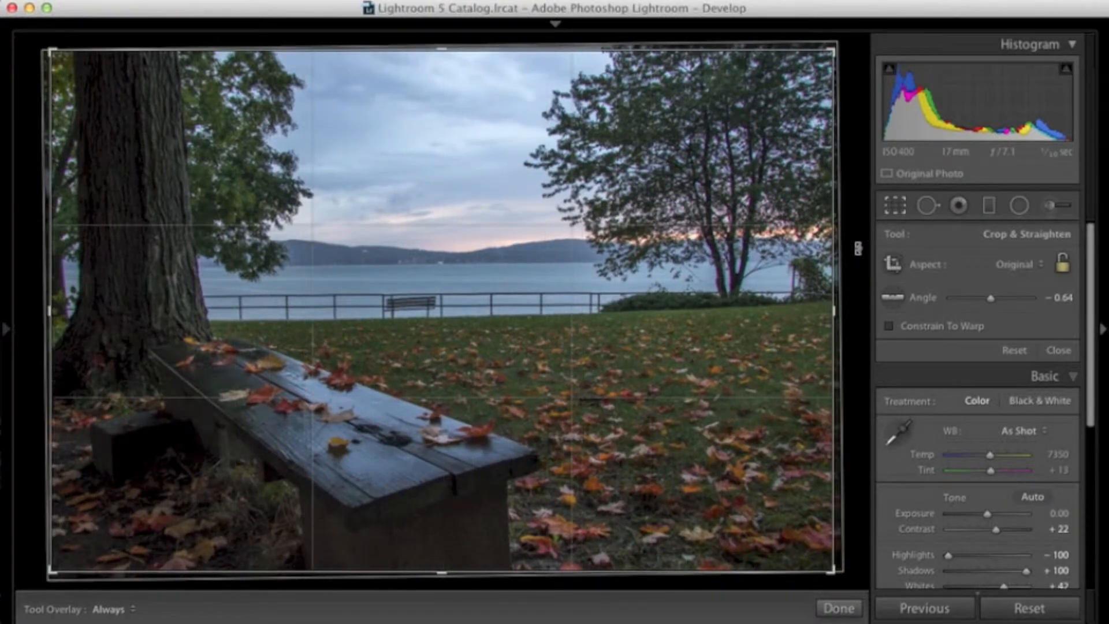
pyautogui.press('Return')
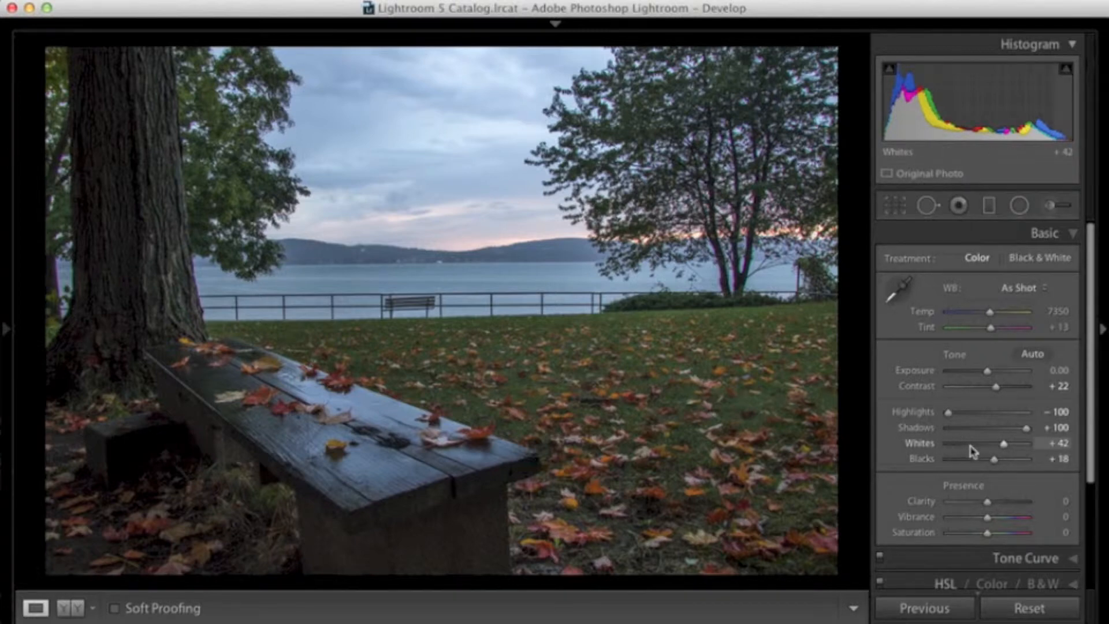
# - Set the white balance by sampling a neutral area of the clouds, and cool the Temp to 9131
pyautogui.click(899, 290)
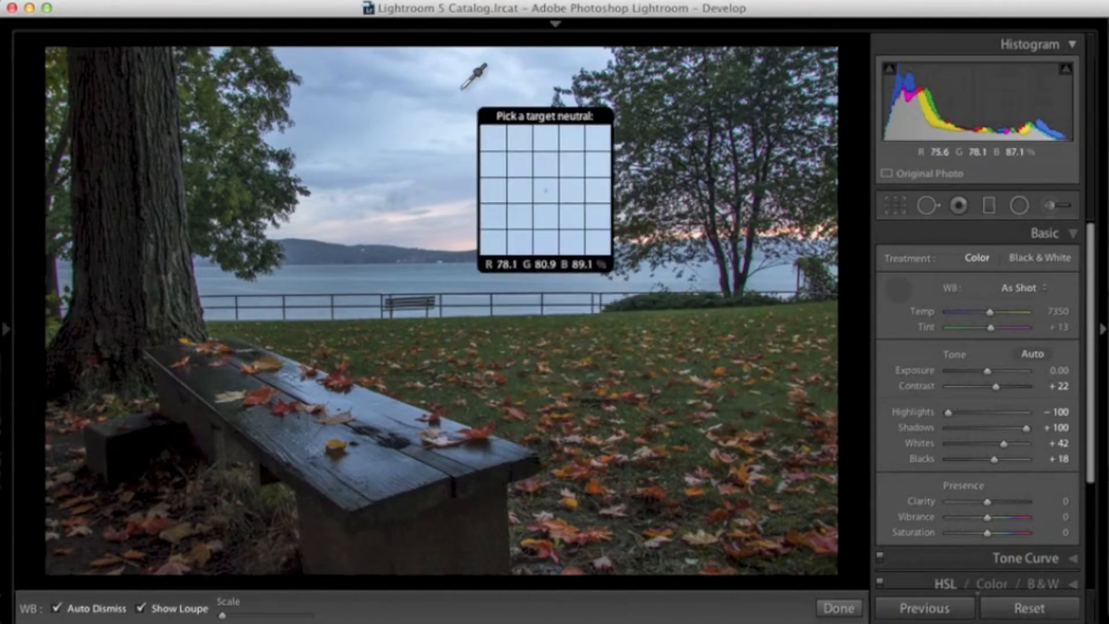
pyautogui.click(449, 76)
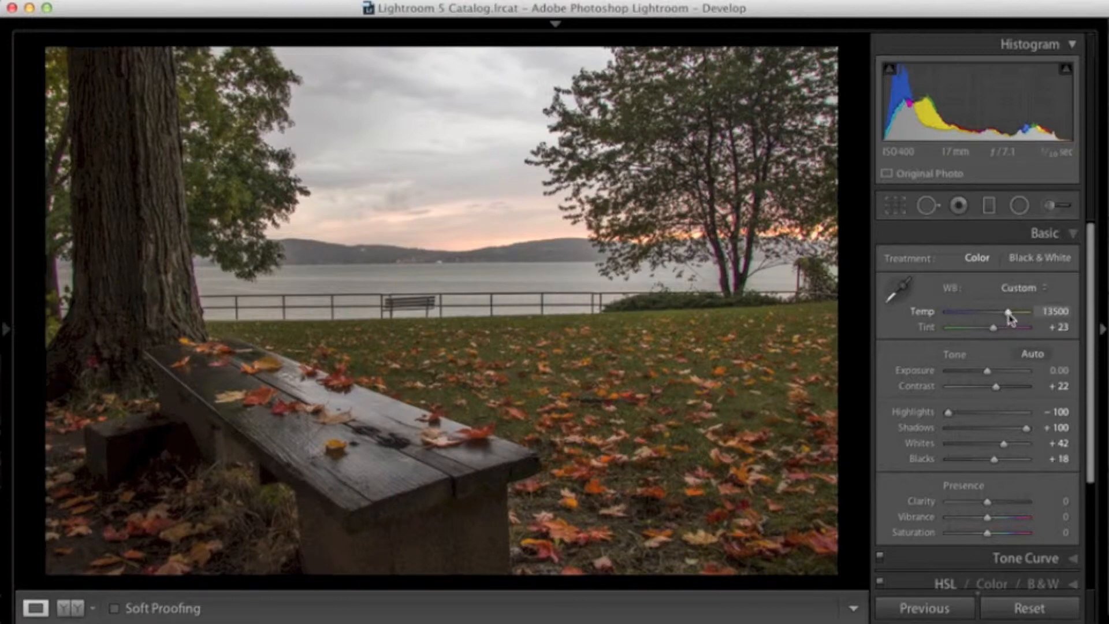
pyautogui.moveTo(1009, 315)
pyautogui.mouseDown()
pyautogui.moveTo(987, 315)
pyautogui.moveTo(1005, 315)
pyautogui.mouseUp()
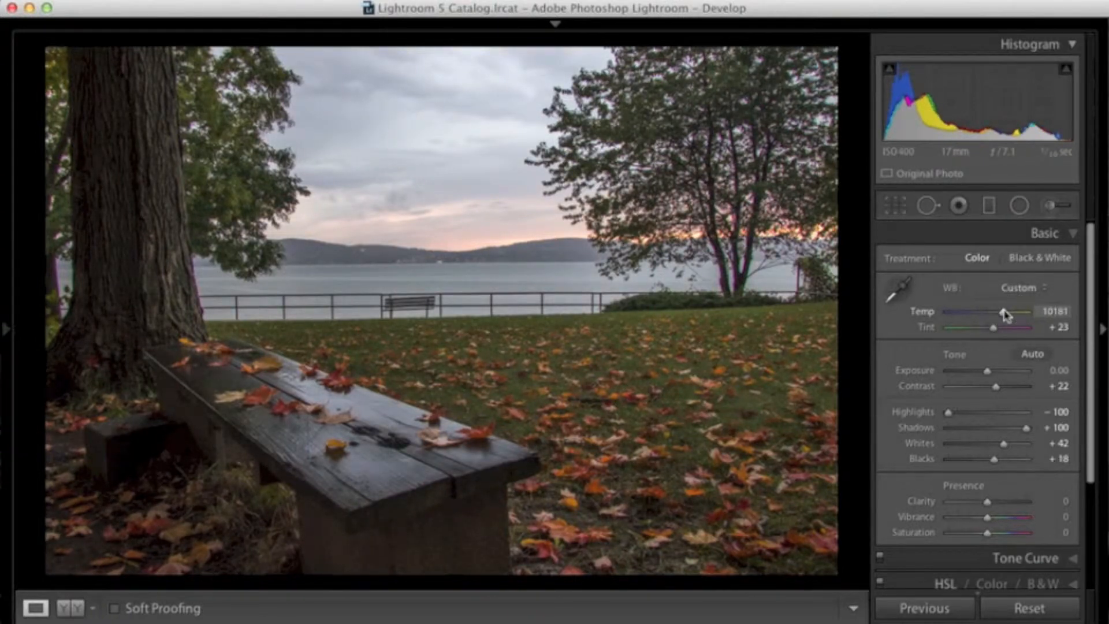
pyautogui.press('Down')
pyautogui.press('Down')
pyautogui.press('Down')
pyautogui.press('Down')
pyautogui.press('Down')
pyautogui.press('Down')
pyautogui.press('Down')
pyautogui.press('Down')
pyautogui.press('Down')
pyautogui.press('Down')
pyautogui.press('Down')
pyautogui.press('Down')
pyautogui.press('Down')
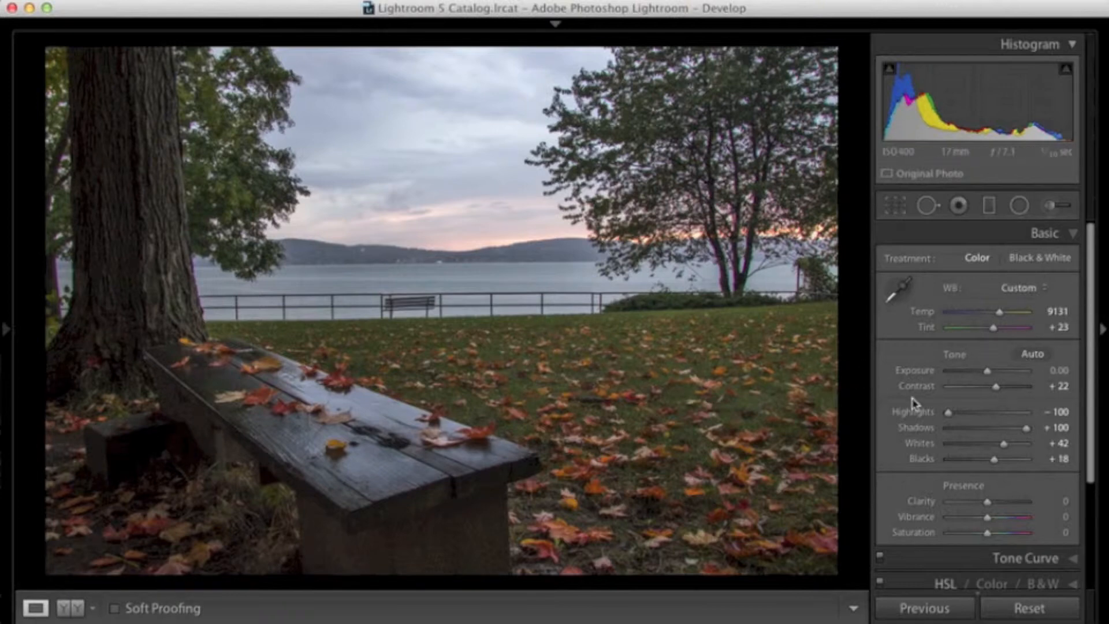
# - Test the Clarity at its +100 maximum, and reduce it to +9 for a subtle midtone contrast boost
pyautogui.scroll(-3, 986, 424)
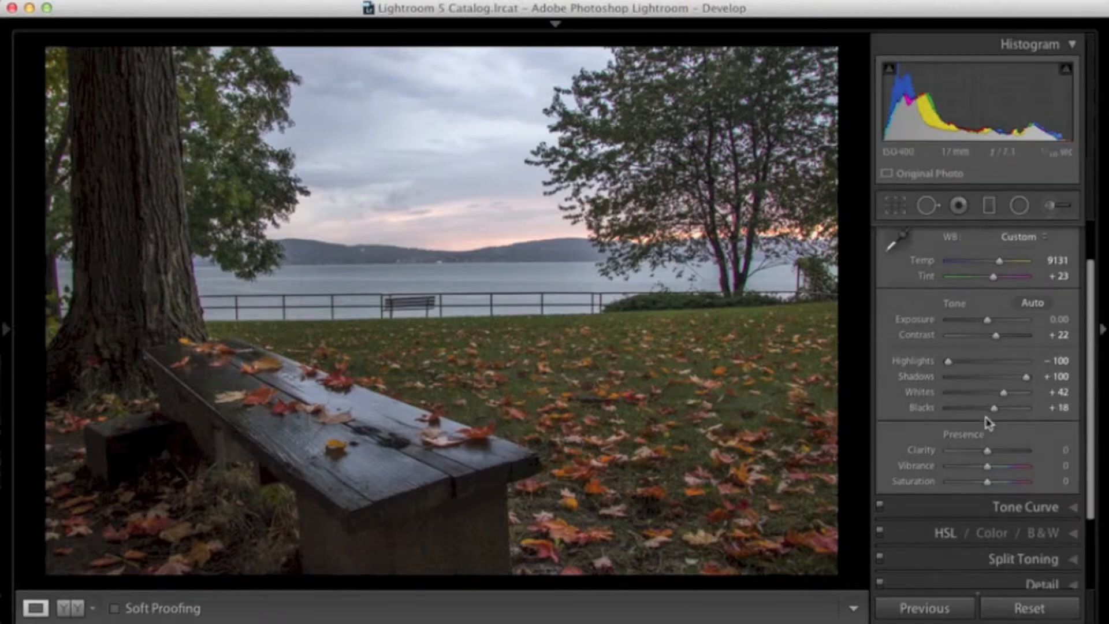
pyautogui.scroll(-5, 986, 421)
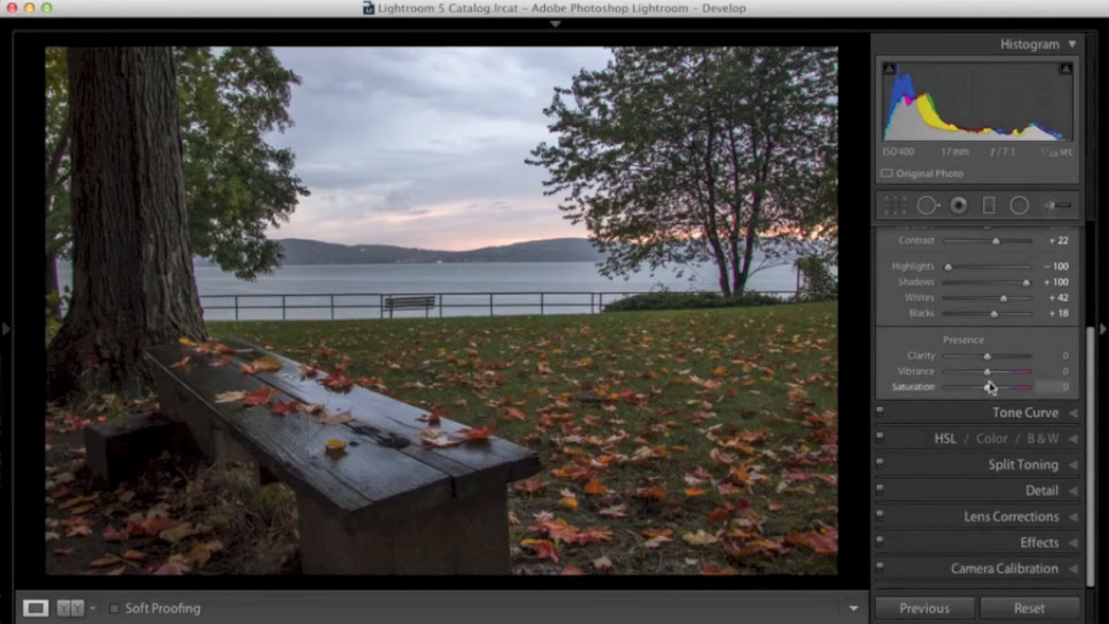
pyautogui.moveTo(987, 357); pyautogui.dragTo(1055, 356)
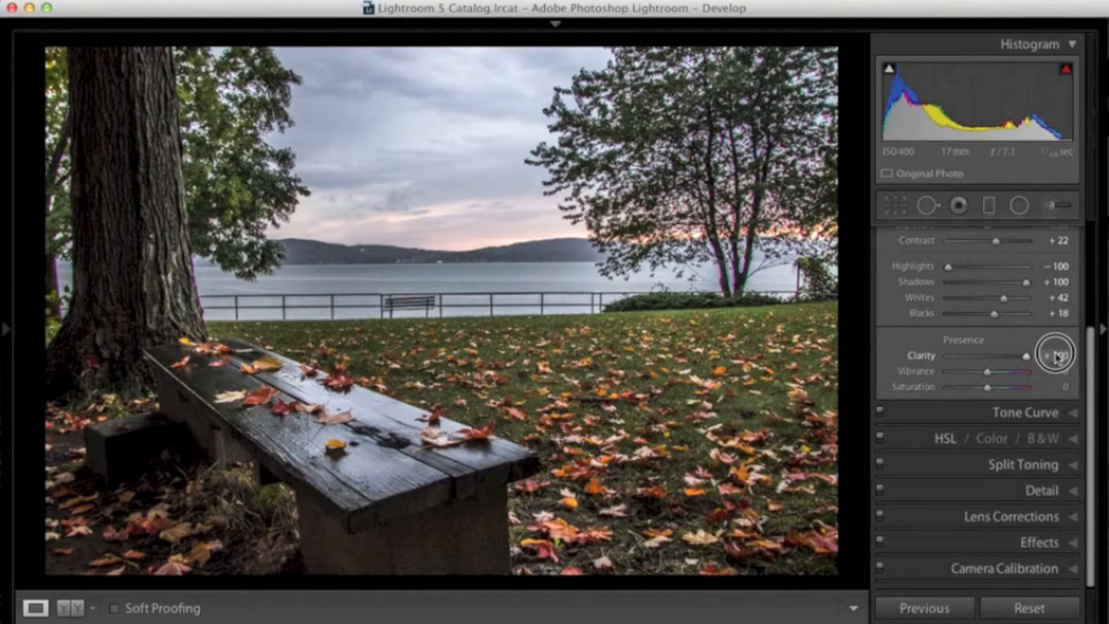
pyautogui.moveTo(1055, 356); pyautogui.dragTo(992, 357)
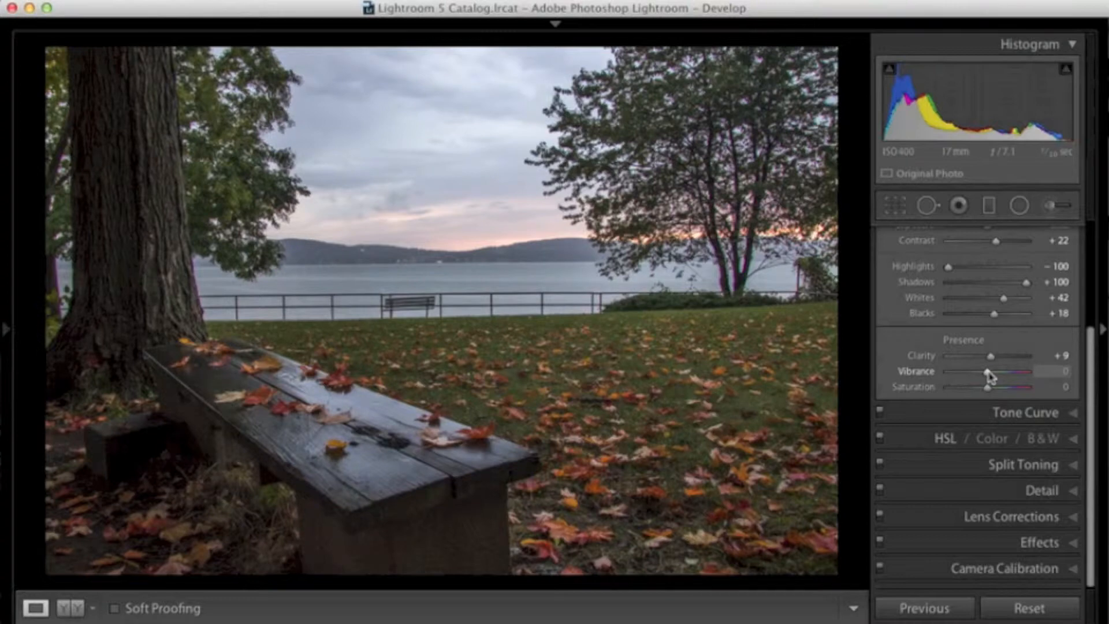
# - Try stronger Vibrance amounts up to +100, and settle on a Vibrance of +8
pyautogui.press('Up')
pyautogui.press('Up')
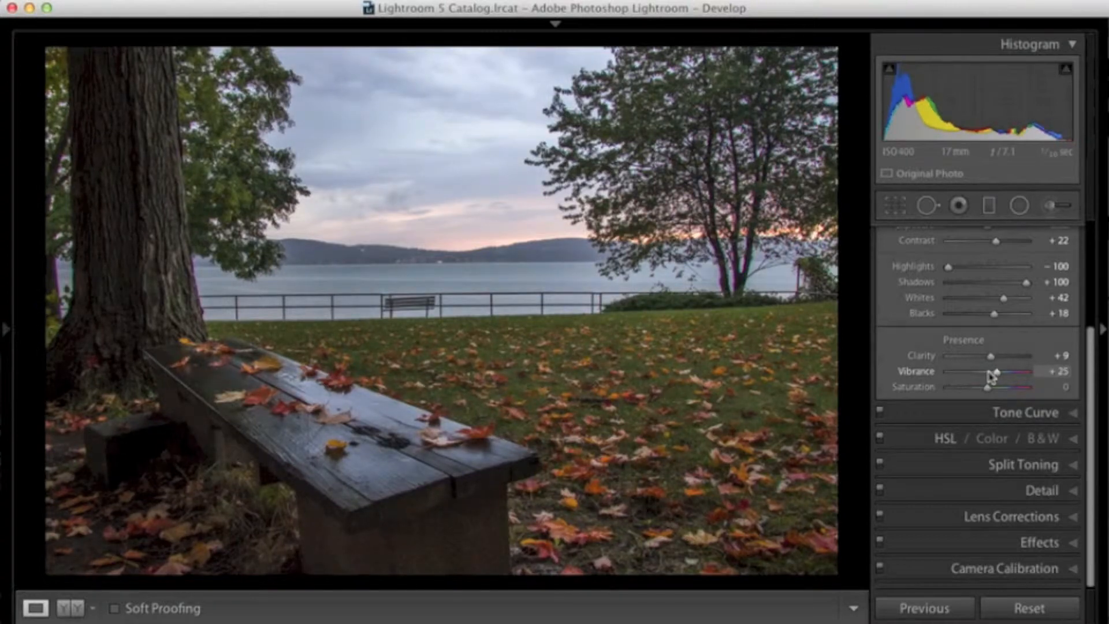
pyautogui.moveTo(999, 375); pyautogui.dragTo(1069, 372)
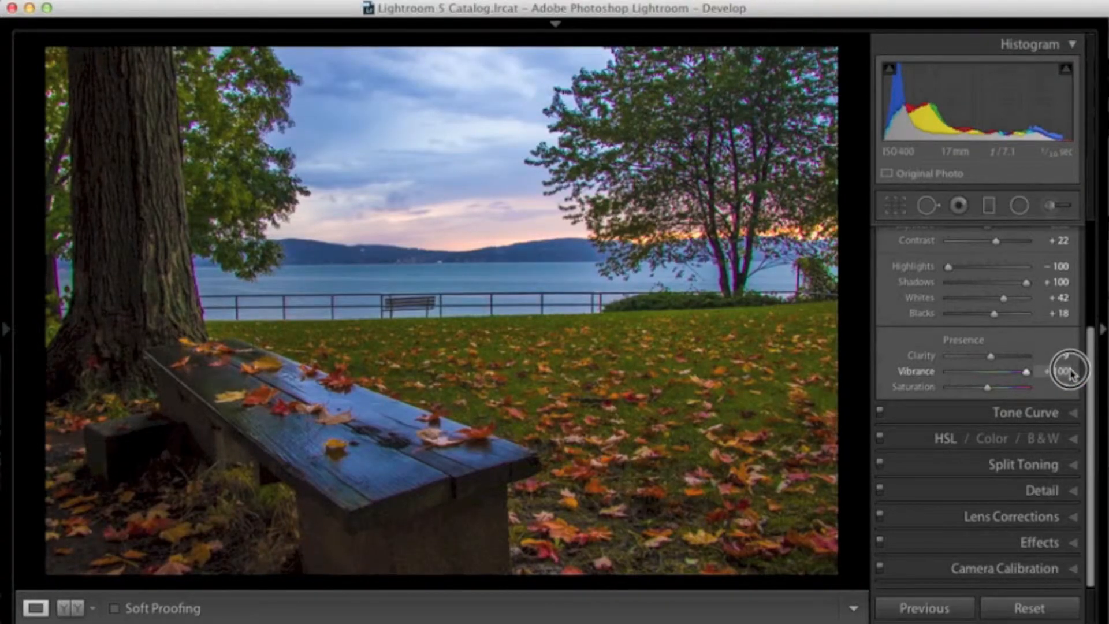
pyautogui.moveTo(1023, 370); pyautogui.dragTo(992, 374)
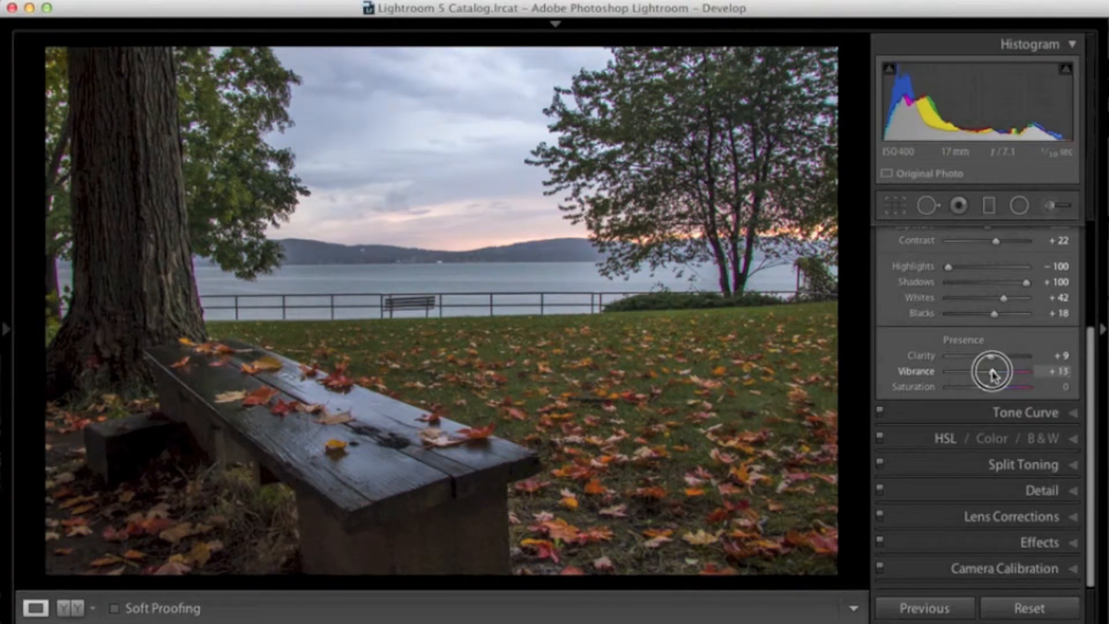
pyautogui.moveTo(992, 374); pyautogui.dragTo(990, 376)
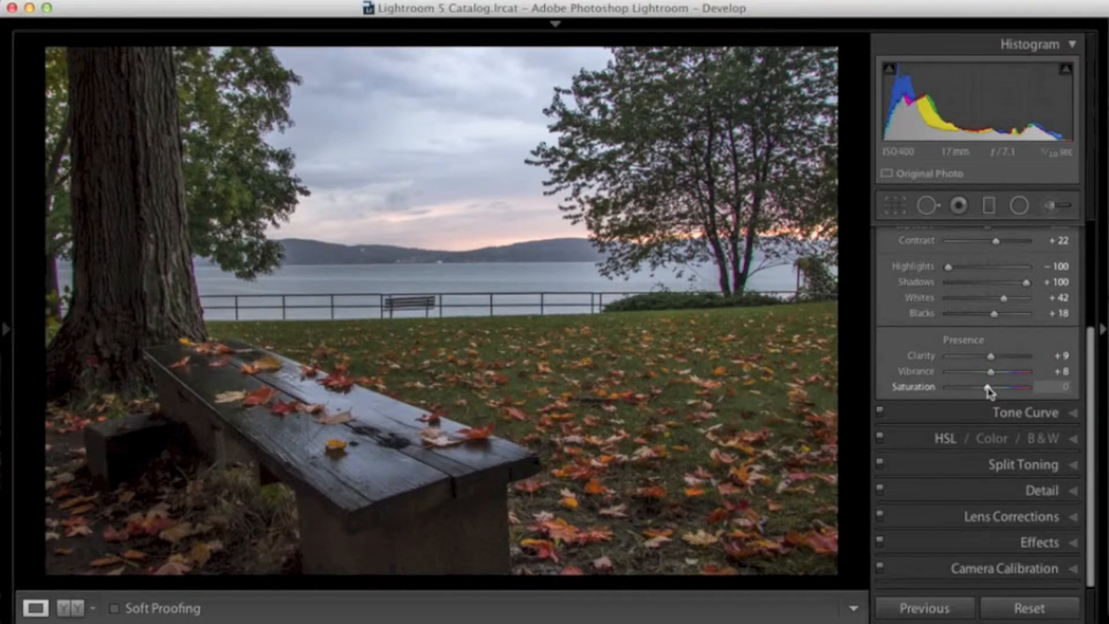
# - Raise the overall Saturation to +3
pyautogui.moveTo(987, 390)
pyautogui.mouseDown()
pyautogui.moveTo(997, 390)
pyautogui.moveTo(988, 391)
pyautogui.mouseUp()
pyautogui.moveTo(987, 388); pyautogui.dragTo(988, 387)
pyautogui.moveTo(987, 388); pyautogui.dragTo(988, 390)
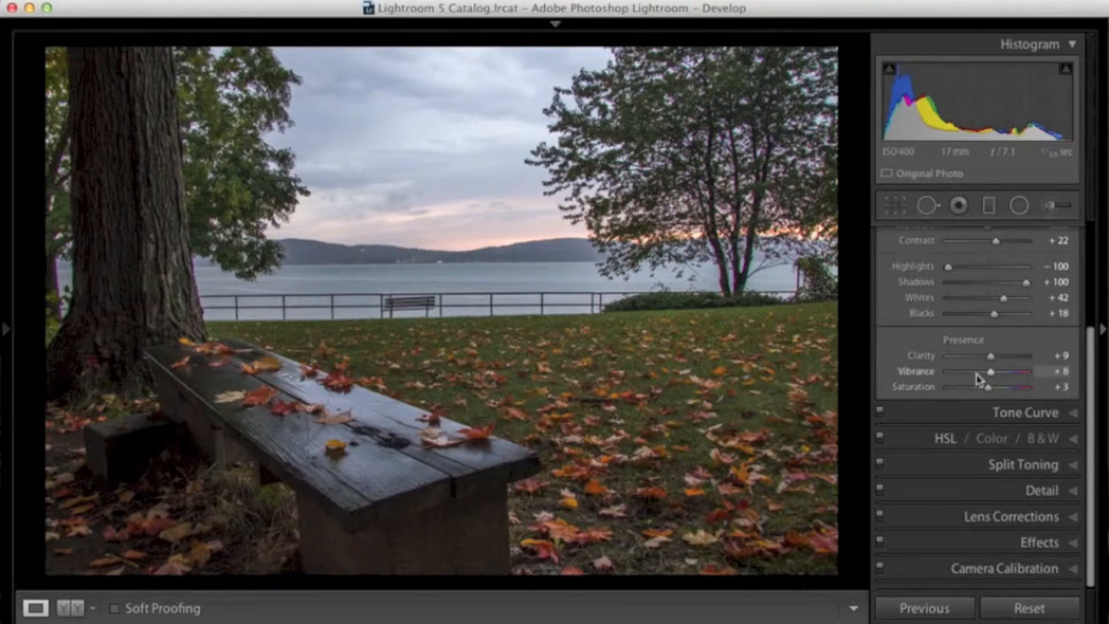
# - Darken the upper midtones slightly by adding an RGB tone curve point at about 65.9 / 62.7 %
pyautogui.click(1060, 415)
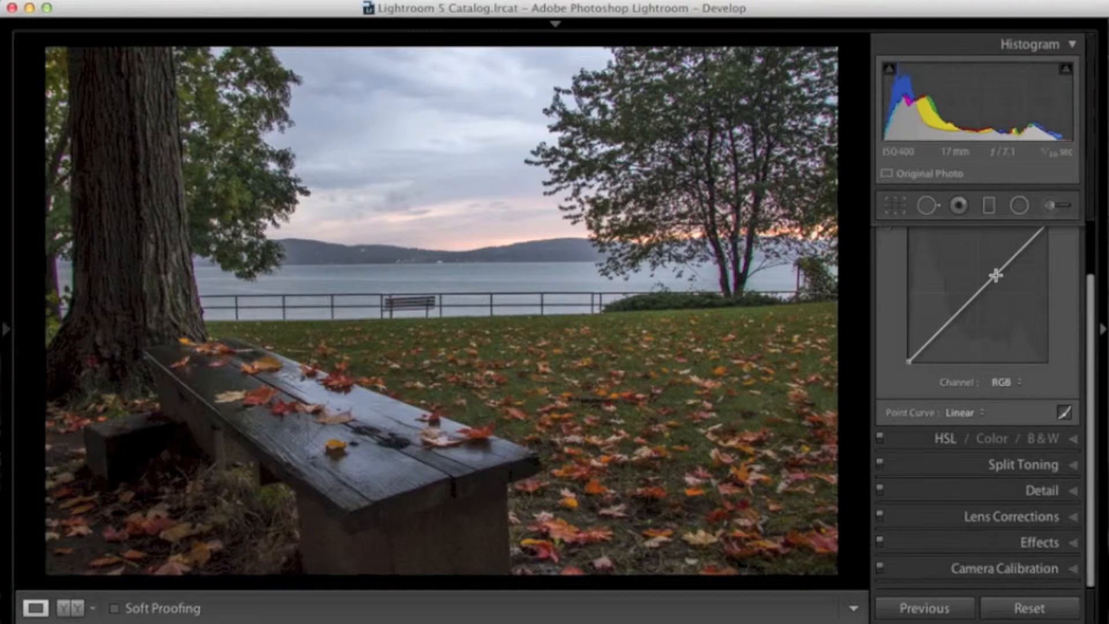
pyautogui.moveTo(994, 276)
pyautogui.mouseDown()
pyautogui.moveTo(995, 266)
pyautogui.moveTo(959, 282)
pyautogui.moveTo(971, 288)
pyautogui.moveTo(957, 279)
pyautogui.moveTo(1021, 275)
pyautogui.moveTo(1008, 274)
pyautogui.mouseUp()
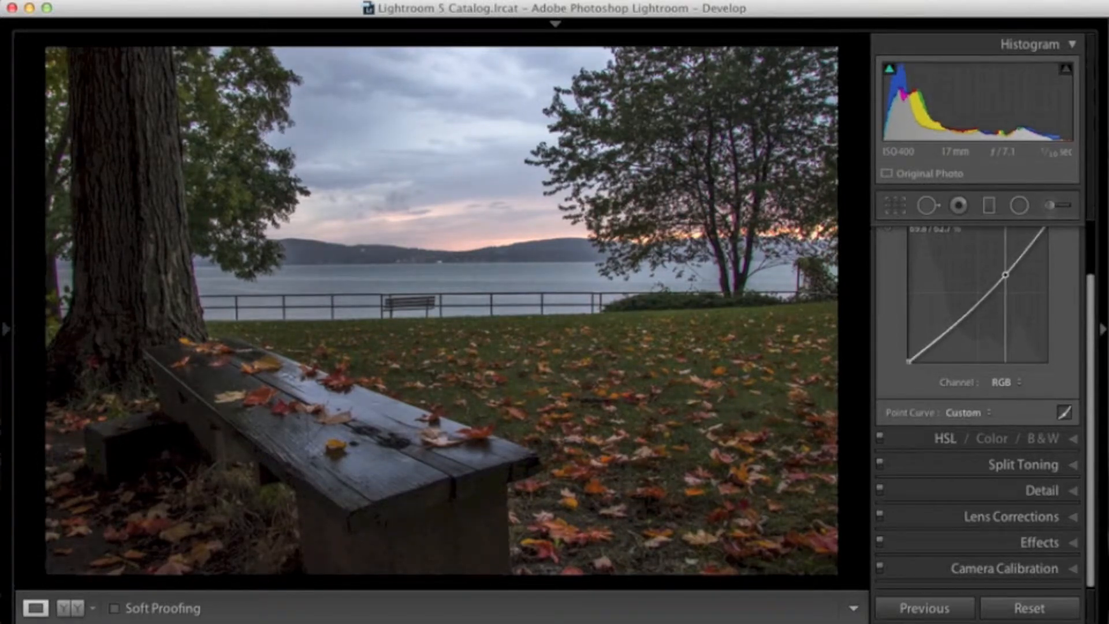
pyautogui.moveTo(1005, 276); pyautogui.dragTo(1002, 275)
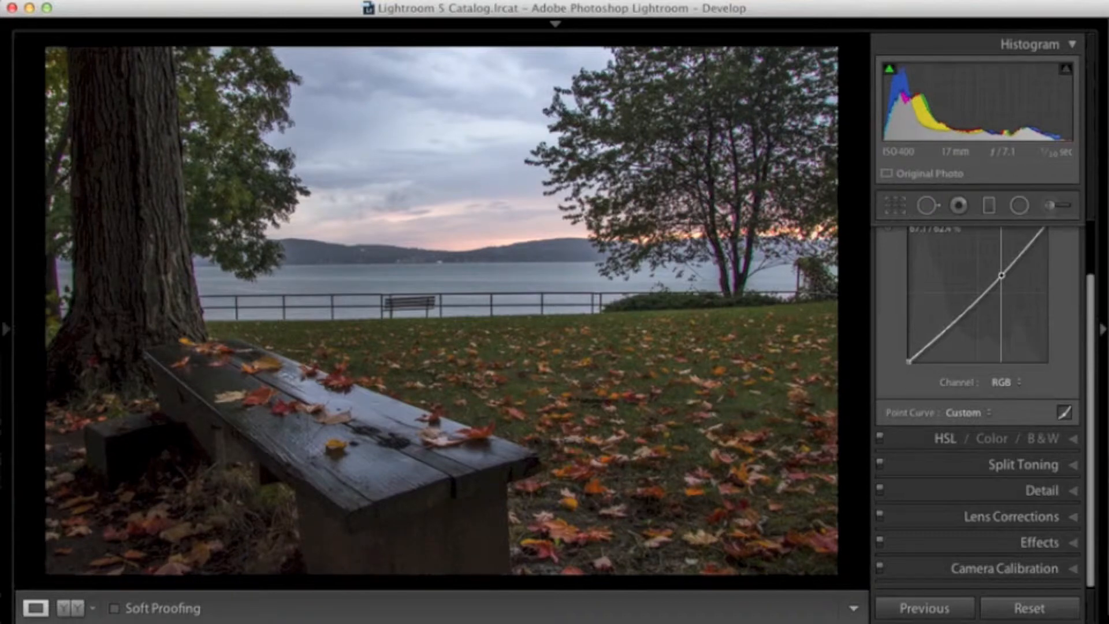
pyautogui.moveTo(1002, 275)
pyautogui.mouseDown()
pyautogui.moveTo(986, 249)
pyautogui.moveTo(999, 275)
pyautogui.mouseUp()
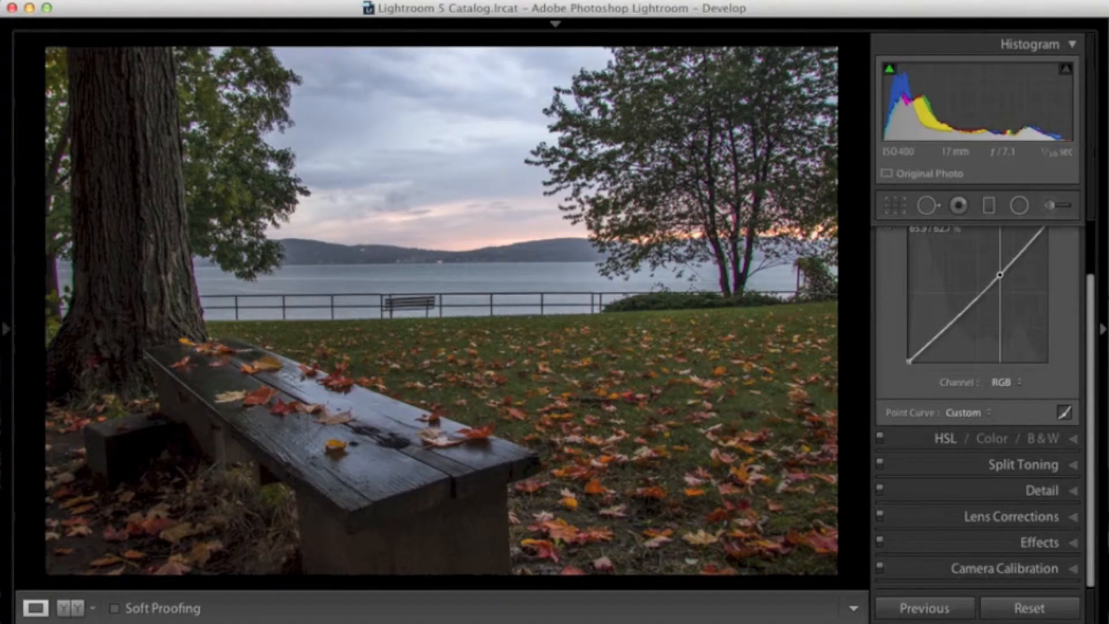
pyautogui.moveTo(1000, 274); pyautogui.dragTo(1000, 274)
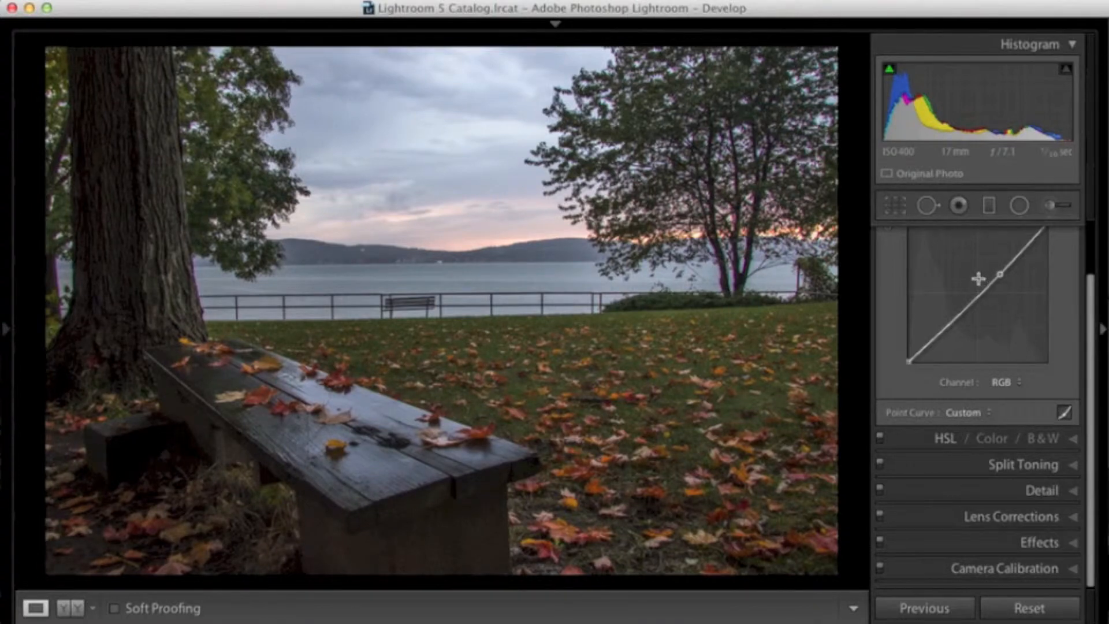
pyautogui.scroll(1, 1082, 317)
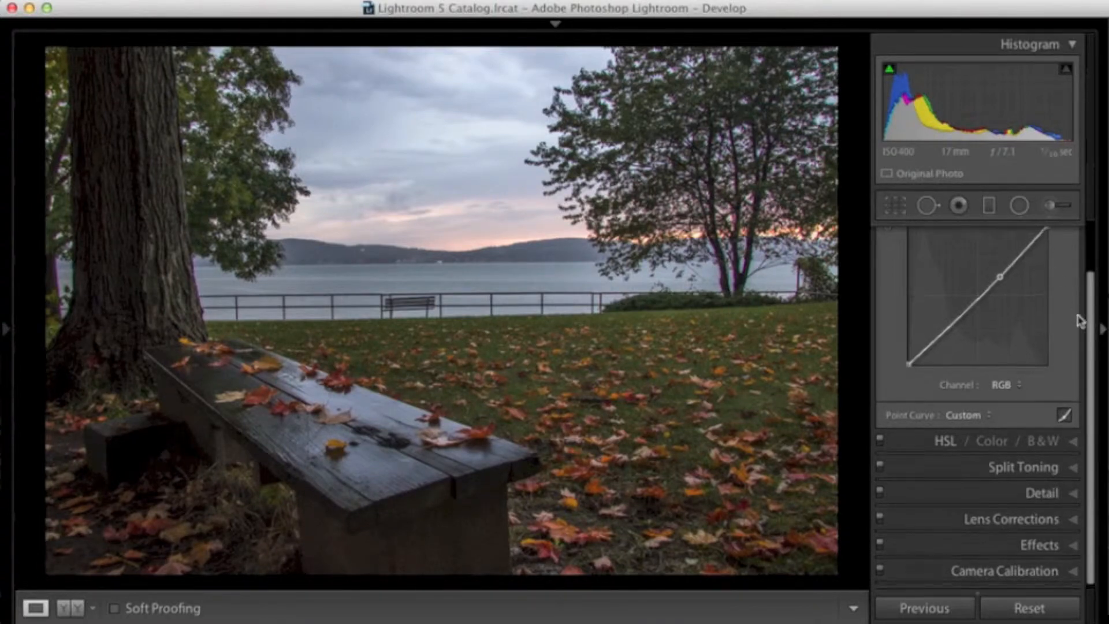
pyautogui.scroll(3, 1078, 286)
pyautogui.click(1073, 261)
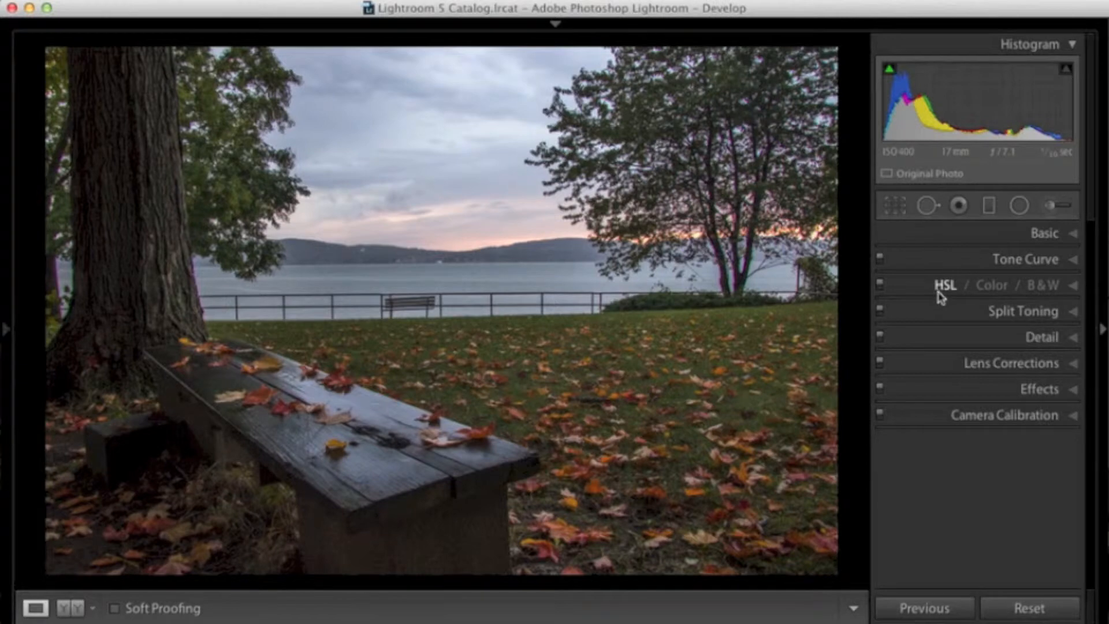
# - Split-tone the highlights with a soft purple at Hue 295 and Saturation 15, after trying red and blue-violet tints
pyautogui.click(1074, 313)
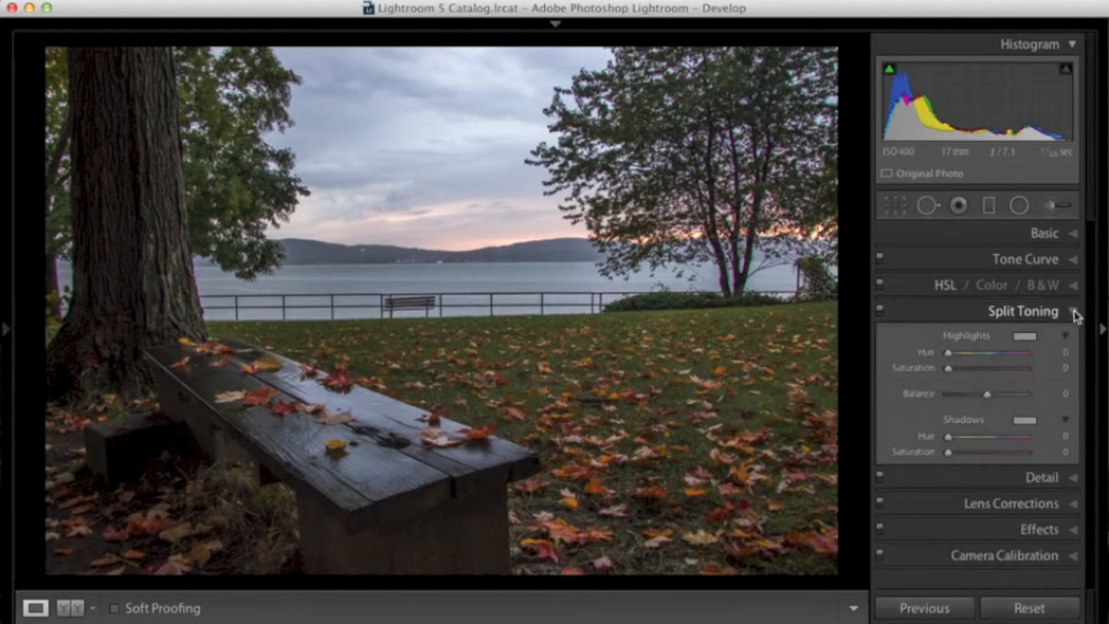
pyautogui.click(1021, 340)
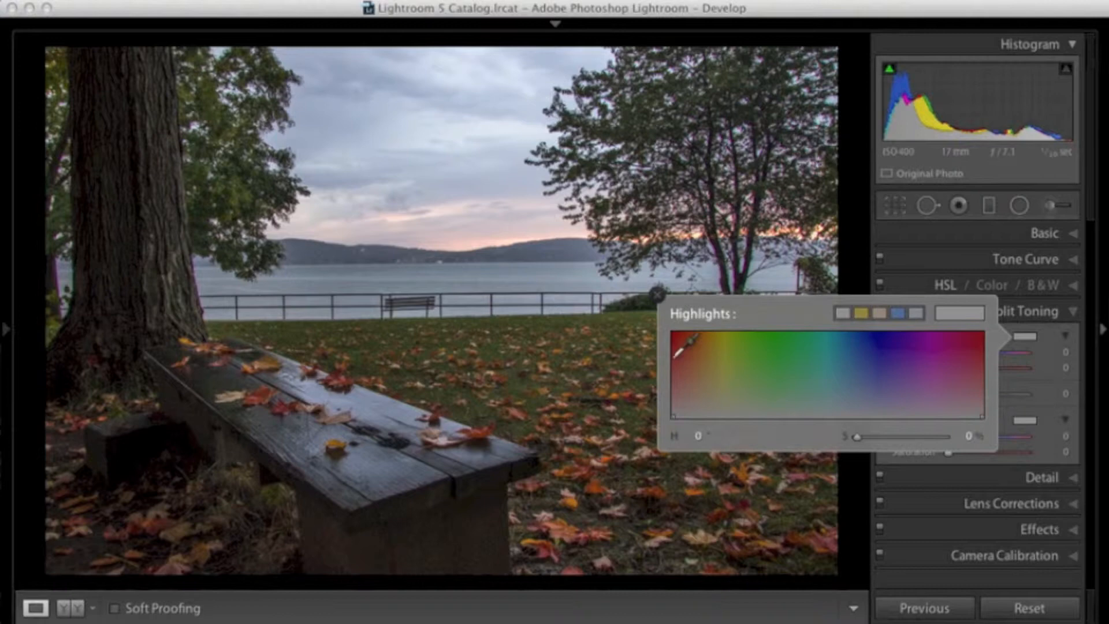
pyautogui.click(679, 413)
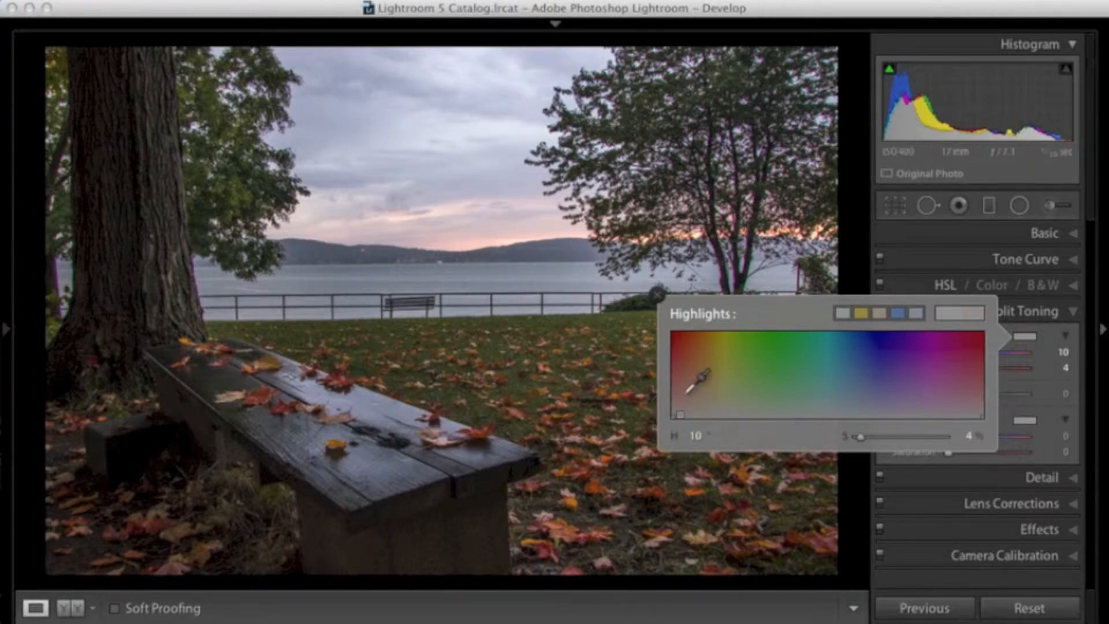
pyautogui.moveTo(679, 414); pyautogui.dragTo(893, 364)
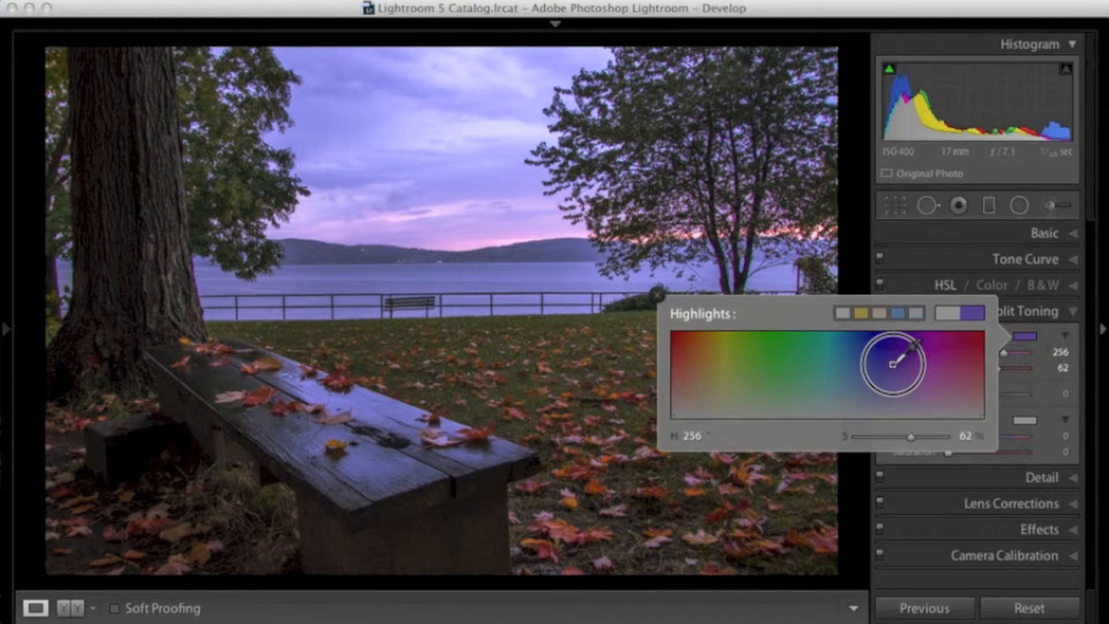
pyautogui.moveTo(893, 364); pyautogui.dragTo(888, 374)
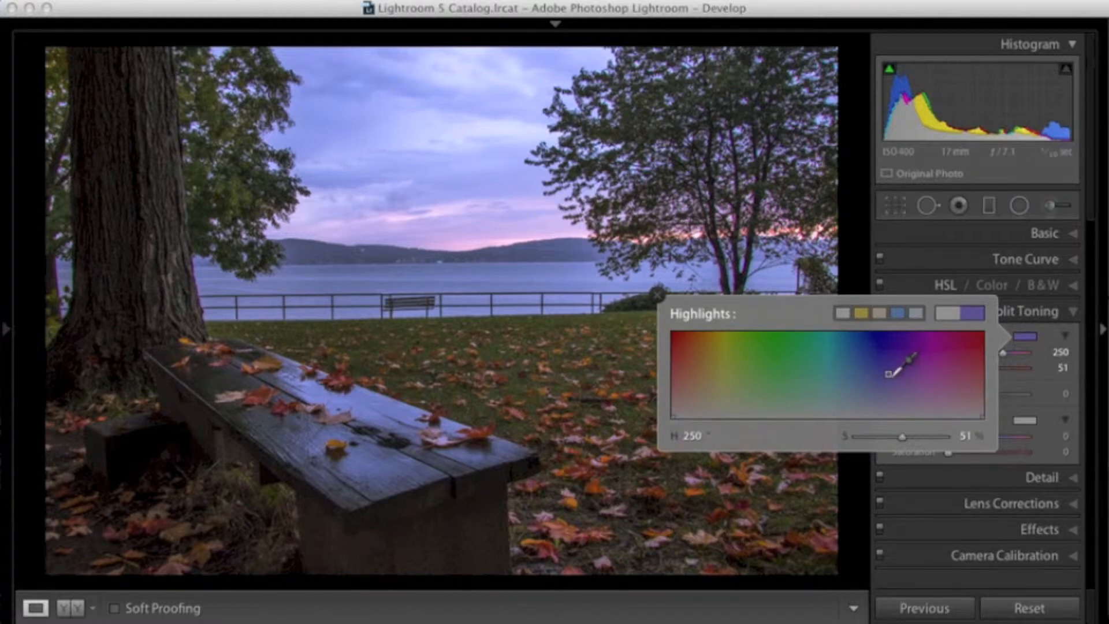
pyautogui.moveTo(889, 373); pyautogui.dragTo(924, 400)
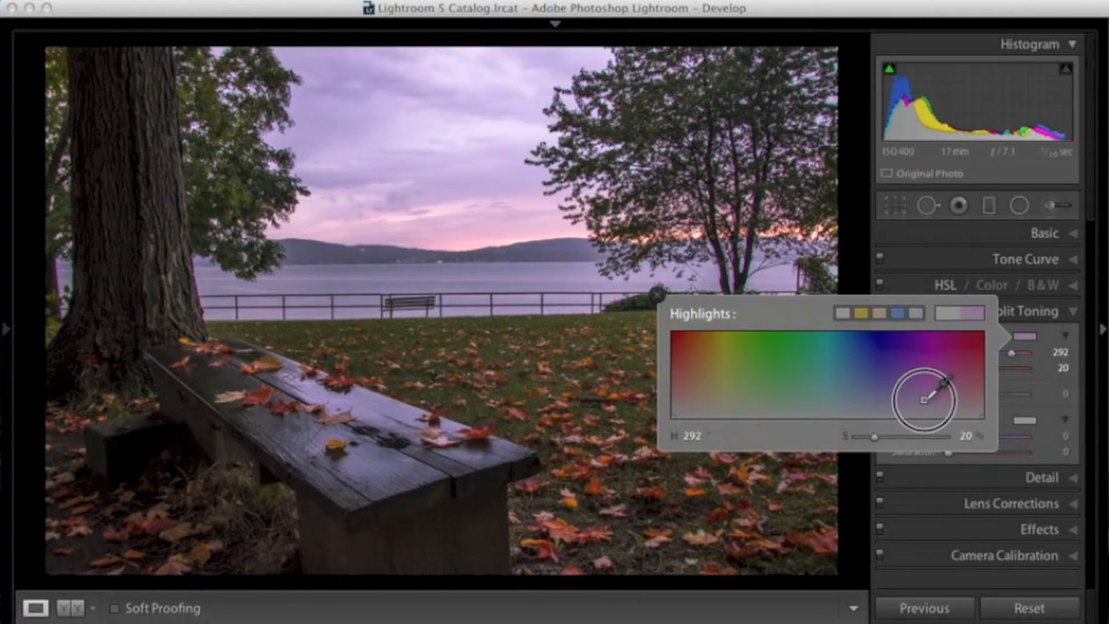
pyautogui.moveTo(924, 400); pyautogui.dragTo(927, 404)
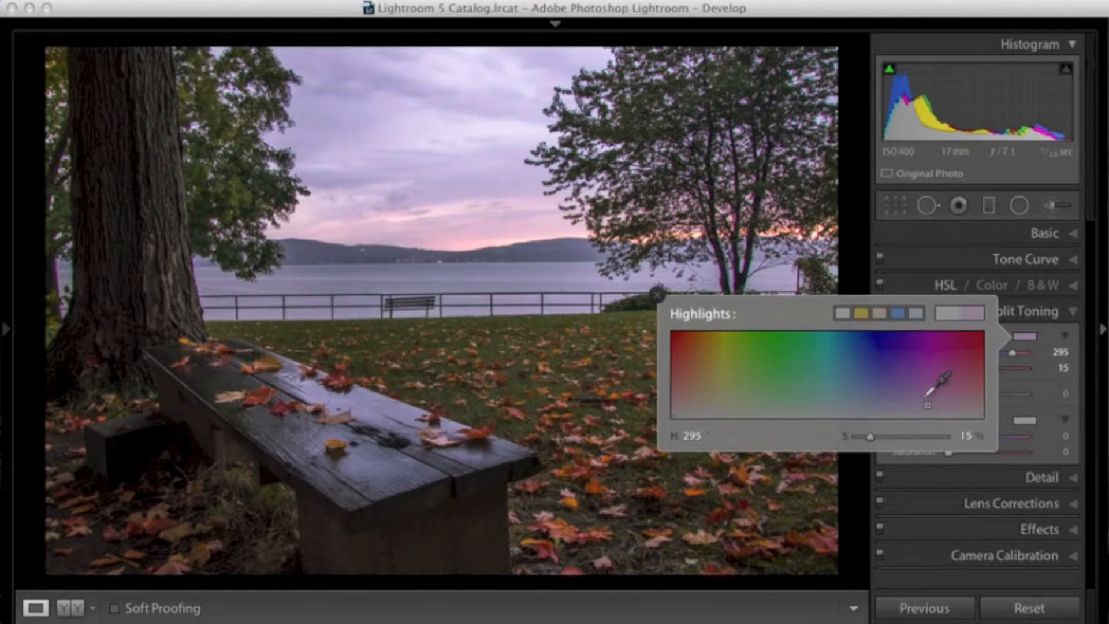
pyautogui.click(656, 295)
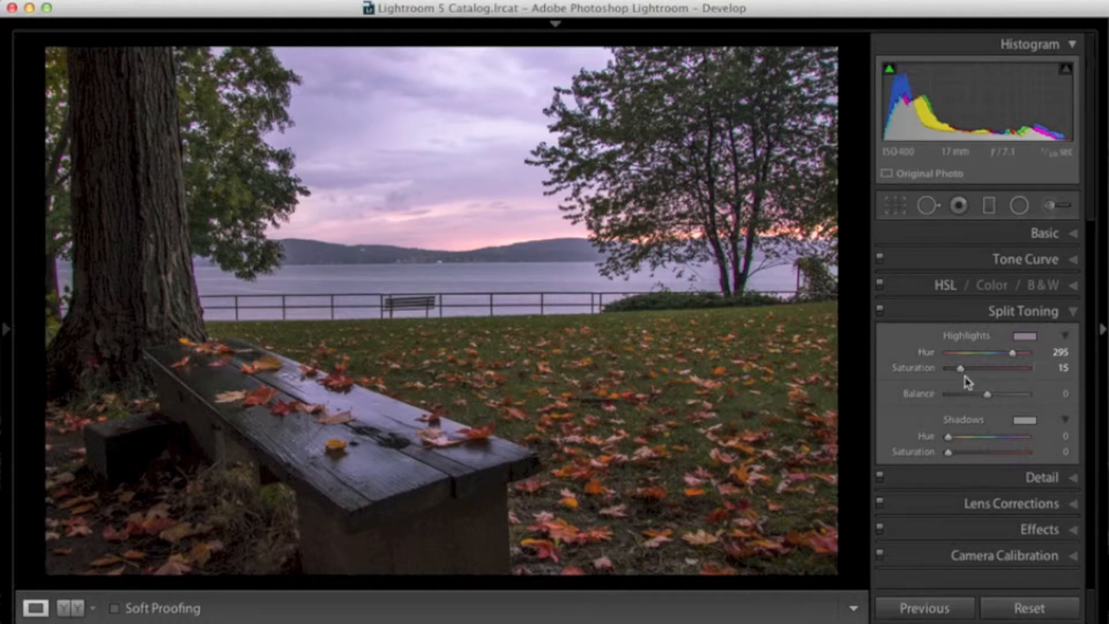
pyautogui.moveTo(963, 373)
pyautogui.mouseDown()
pyautogui.moveTo(915, 376)
pyautogui.moveTo(988, 370)
pyautogui.moveTo(917, 371)
pyautogui.moveTo(971, 370)
pyautogui.moveTo(960, 371)
pyautogui.mouseUp()
pyautogui.click(1074, 314)
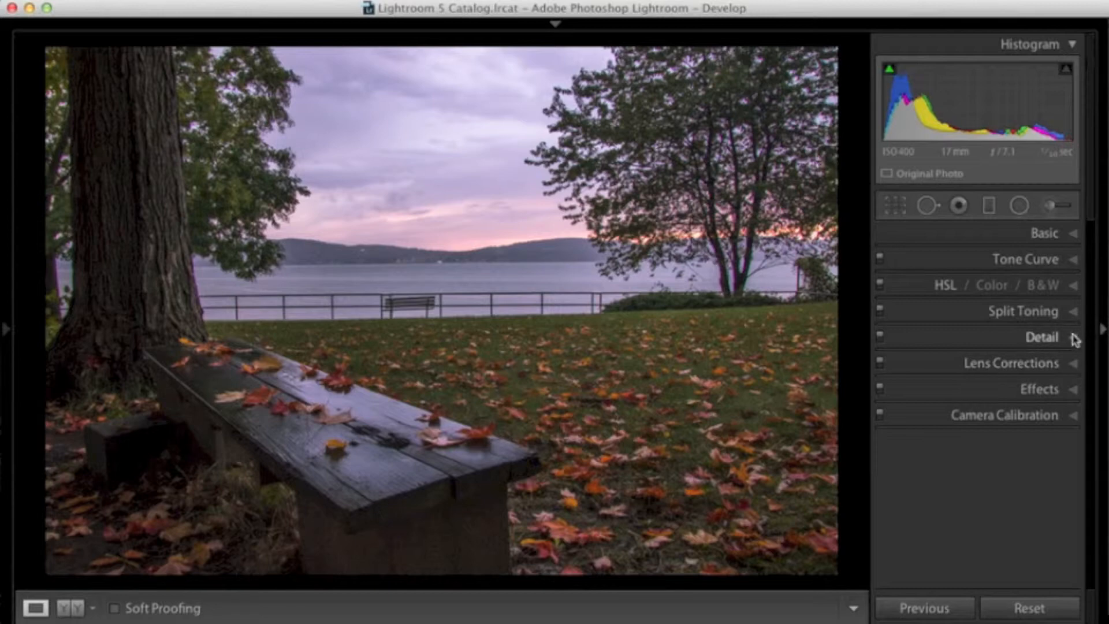
# - Compare the Camera Faithful, Standard, Portrait and Neutral calibration profiles, and apply the Camera Landscape profile
pyautogui.click(1048, 415)
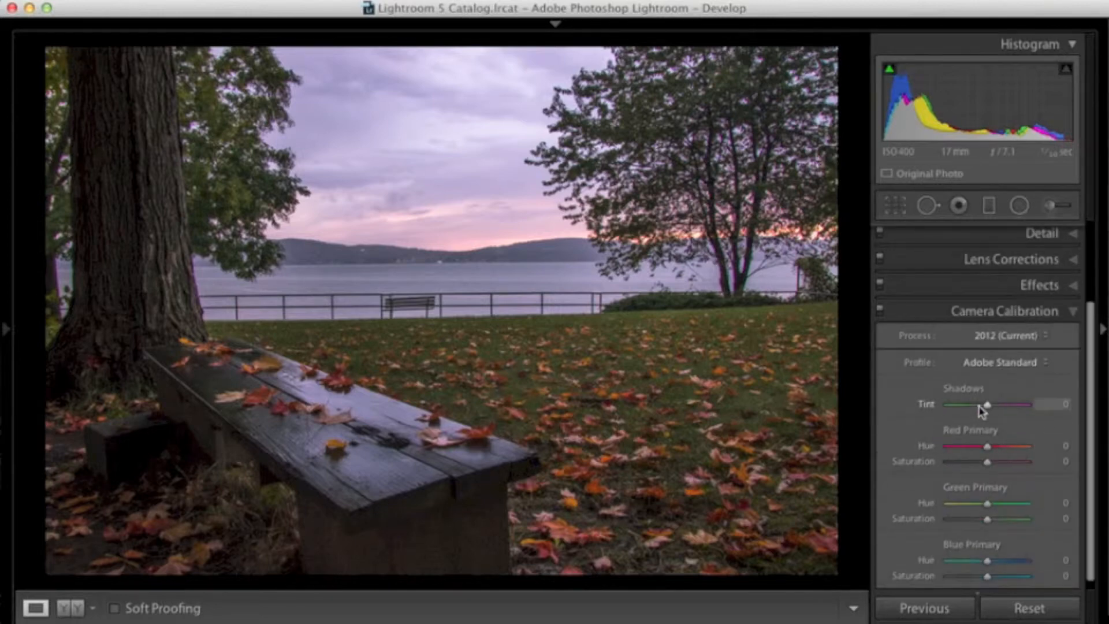
pyautogui.click(998, 364)
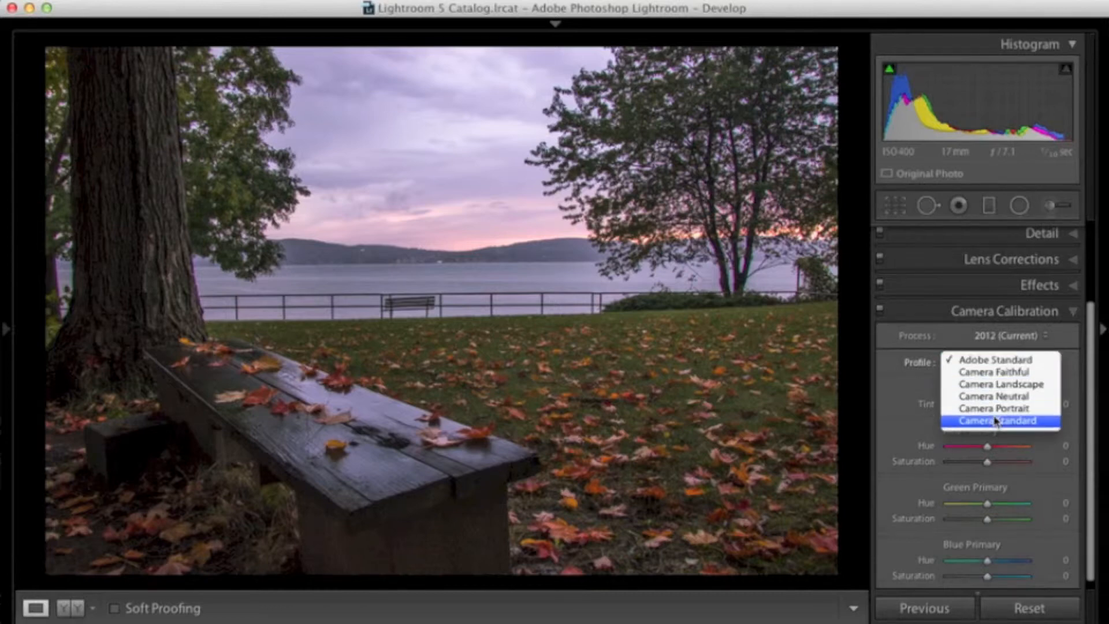
pyautogui.click(996, 373)
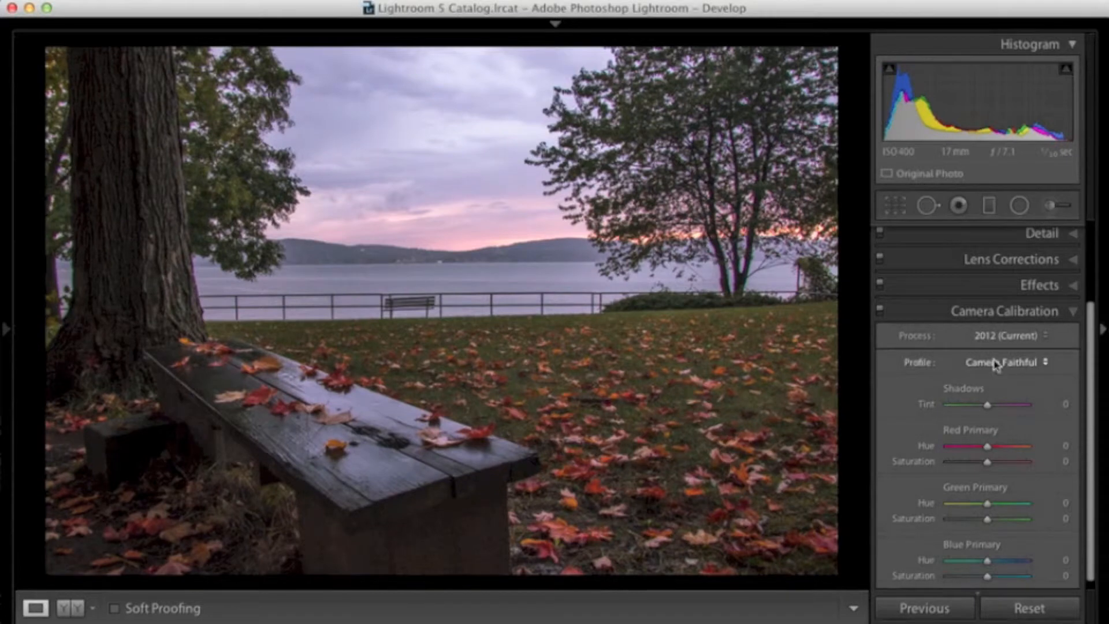
pyautogui.click(997, 363)
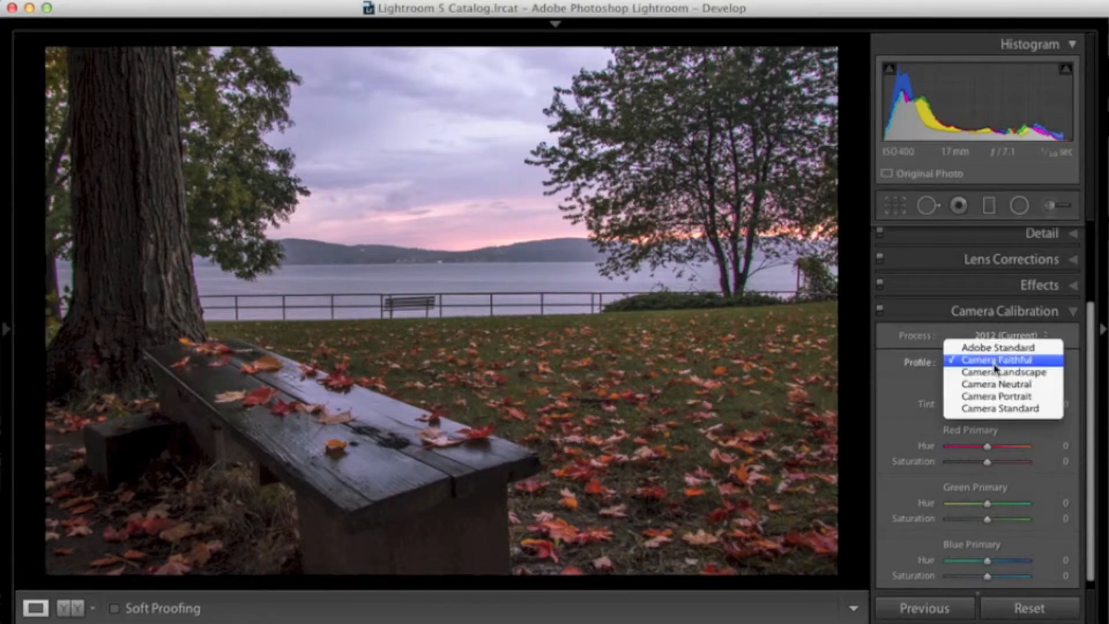
pyautogui.click(1000, 409)
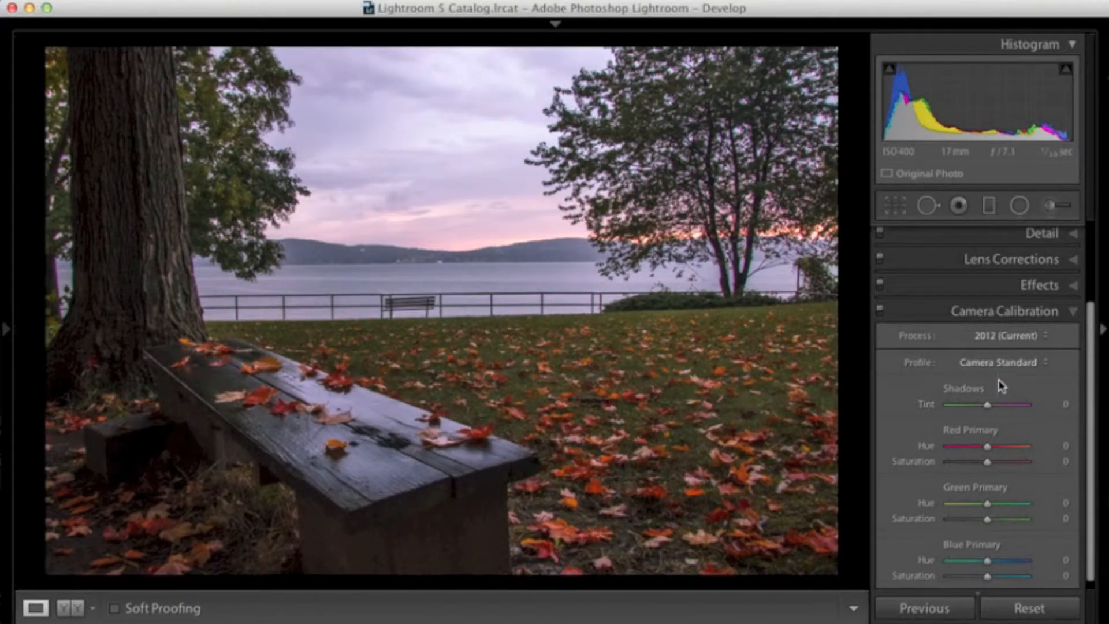
pyautogui.click(997, 362)
pyautogui.click(996, 348)
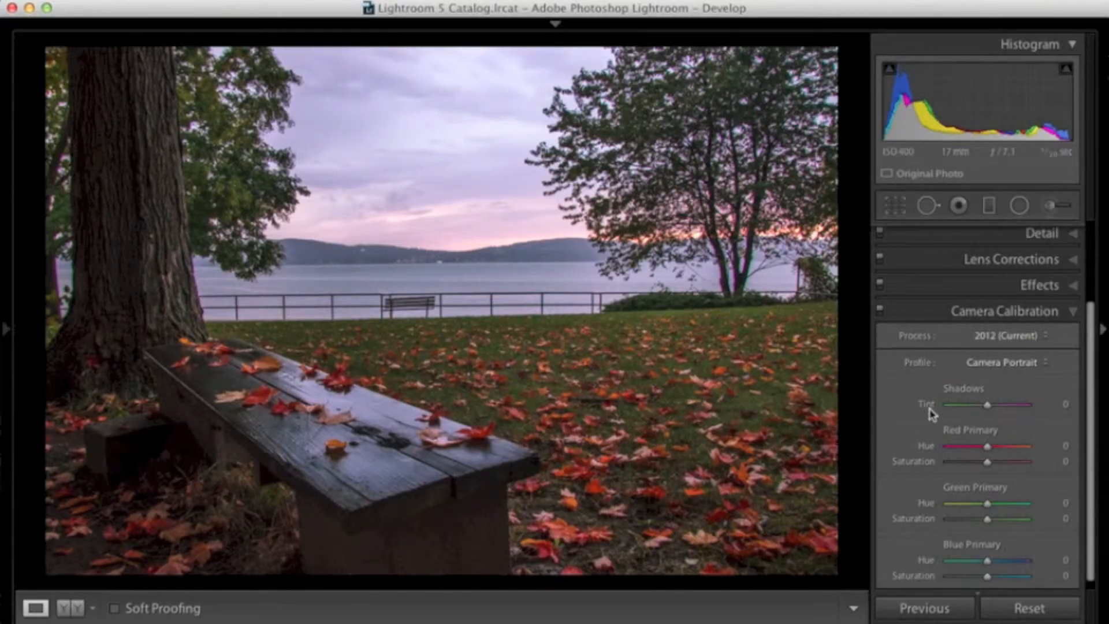
pyautogui.click(980, 366)
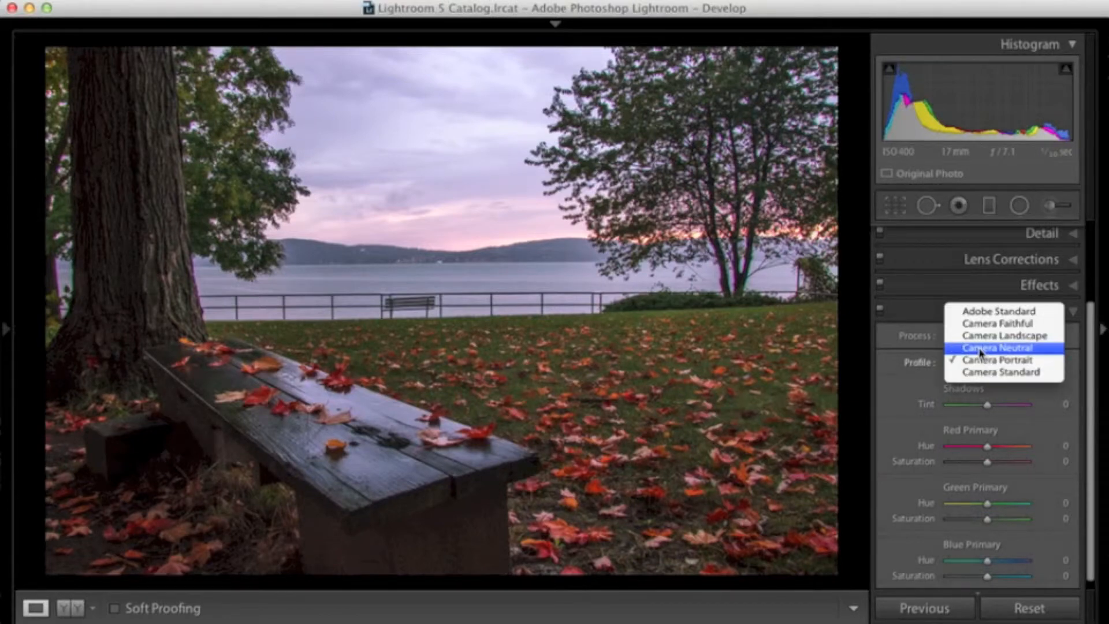
pyautogui.click(980, 351)
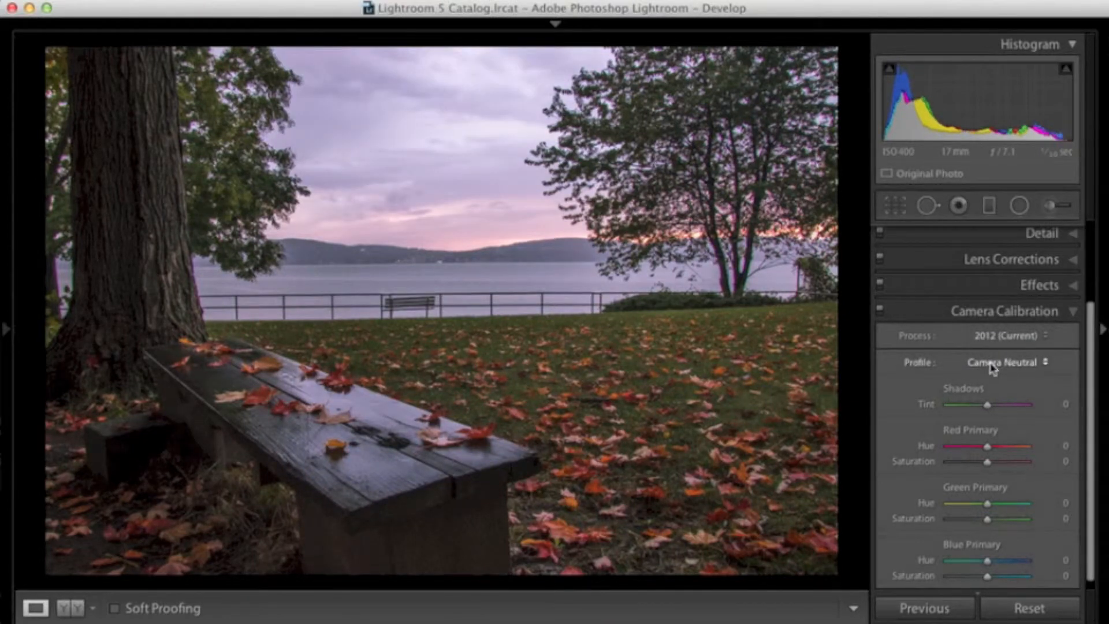
pyautogui.click(995, 368)
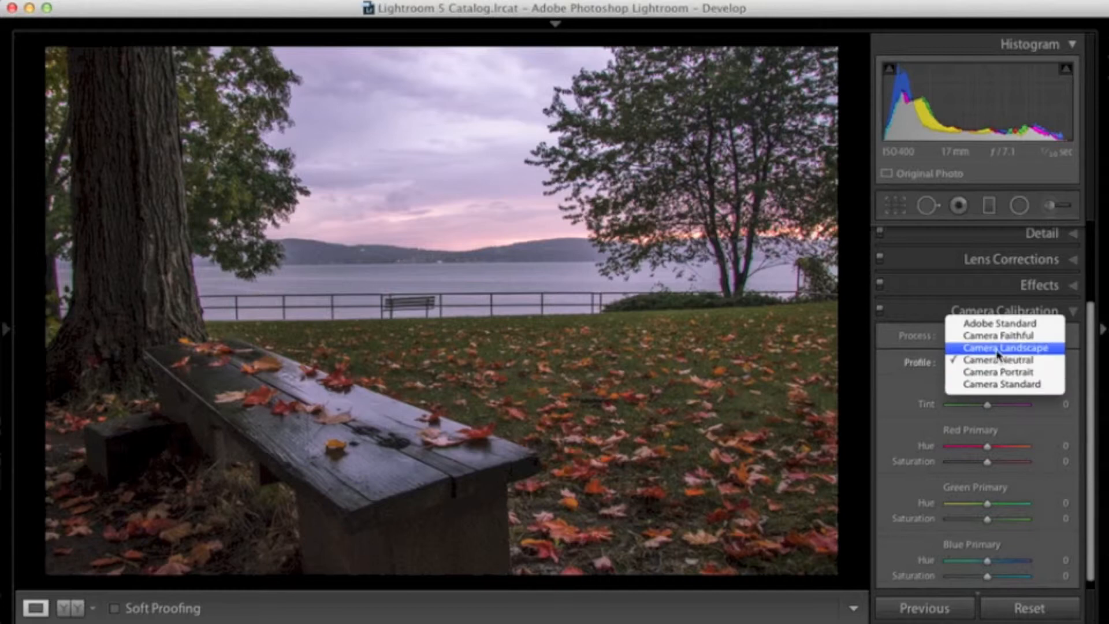
pyautogui.click(998, 349)
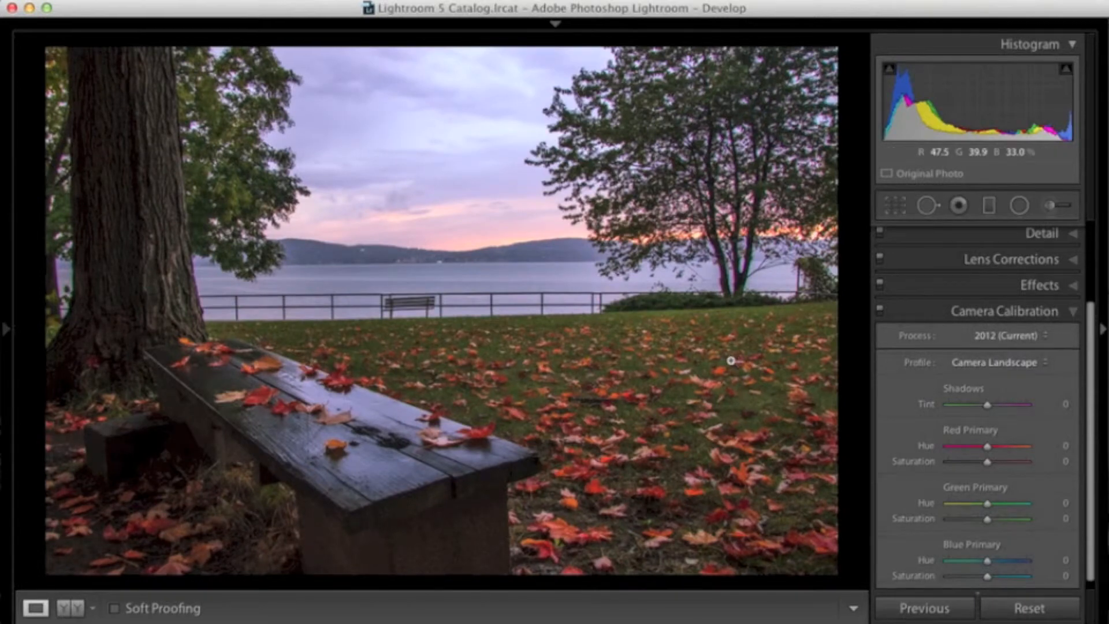
# - Change the camera calibration profile to Camera Standard
pyautogui.click(982, 362)
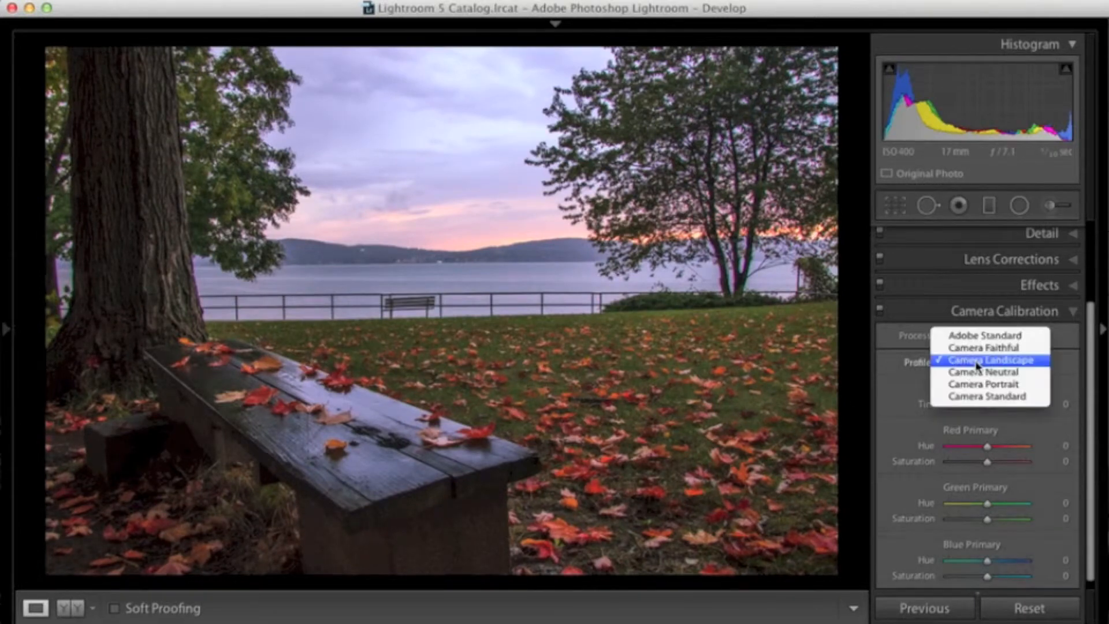
pyautogui.click(991, 396)
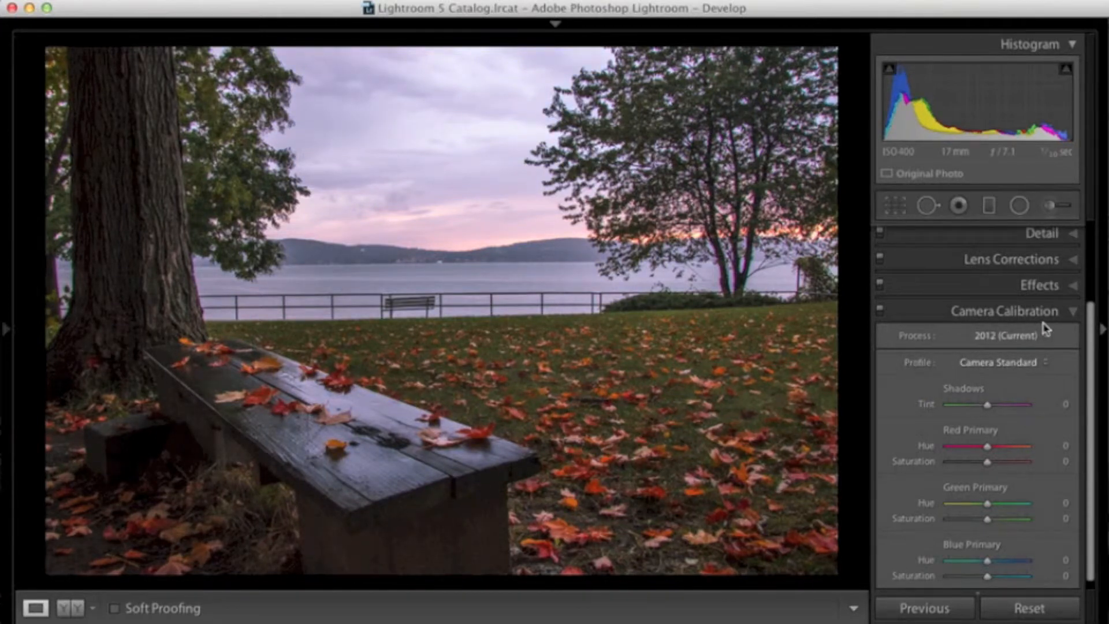
pyautogui.click(1073, 311)
# - Sharpen the photo with Amount 97, Radius 0.7 and Detail 45, with the detail preview showing the whole scene
pyautogui.click(1073, 339)
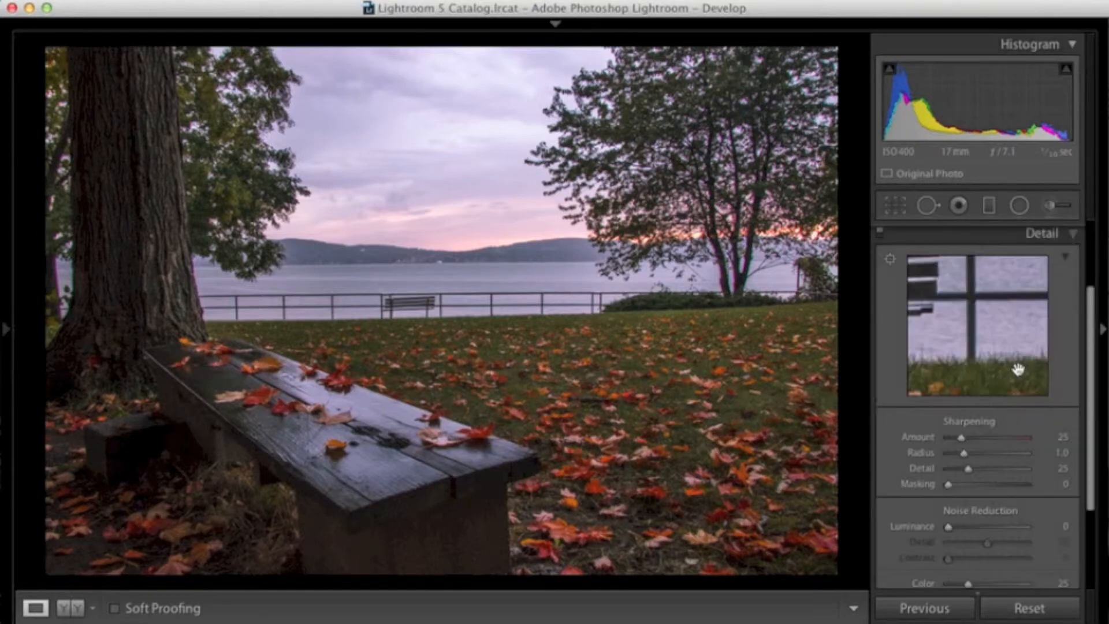
pyautogui.click(983, 335)
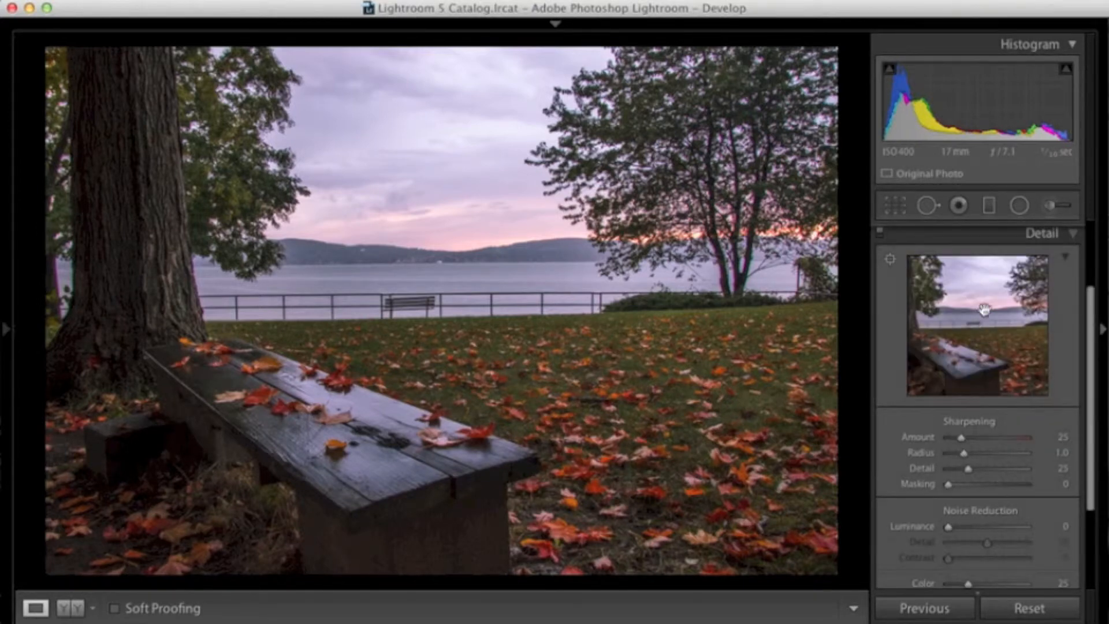
pyautogui.moveTo(976, 339)
pyautogui.mouseDown()
pyautogui.moveTo(978, 312)
pyautogui.moveTo(967, 343)
pyautogui.moveTo(977, 347)
pyautogui.mouseUp()
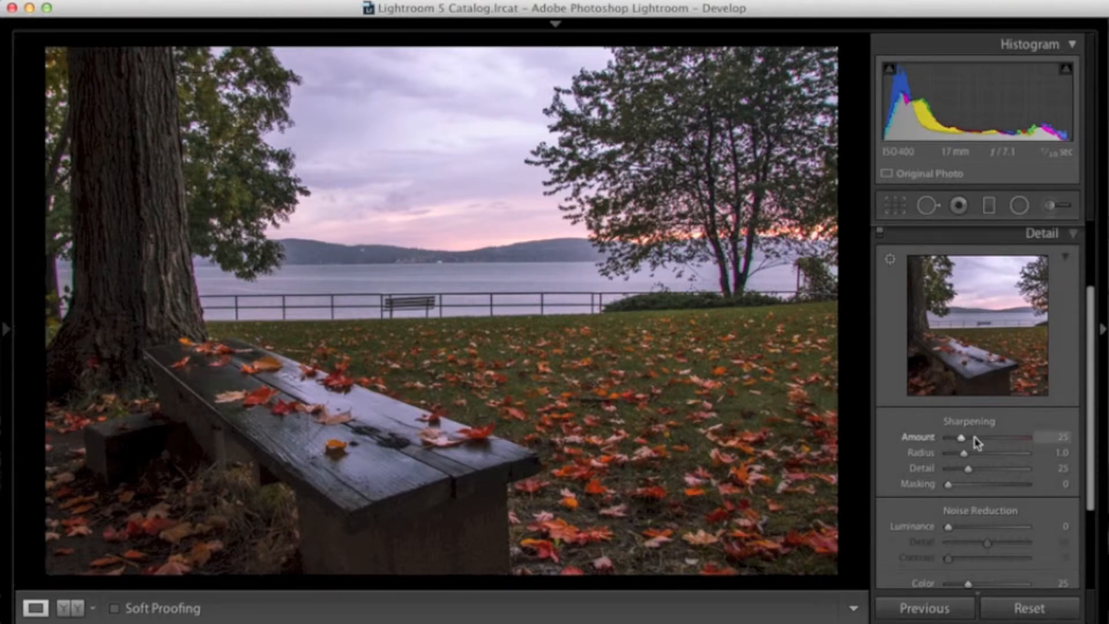
pyautogui.moveTo(961, 439)
pyautogui.mouseDown()
pyautogui.moveTo(998, 437)
pyautogui.moveTo(956, 457)
pyautogui.mouseUp()
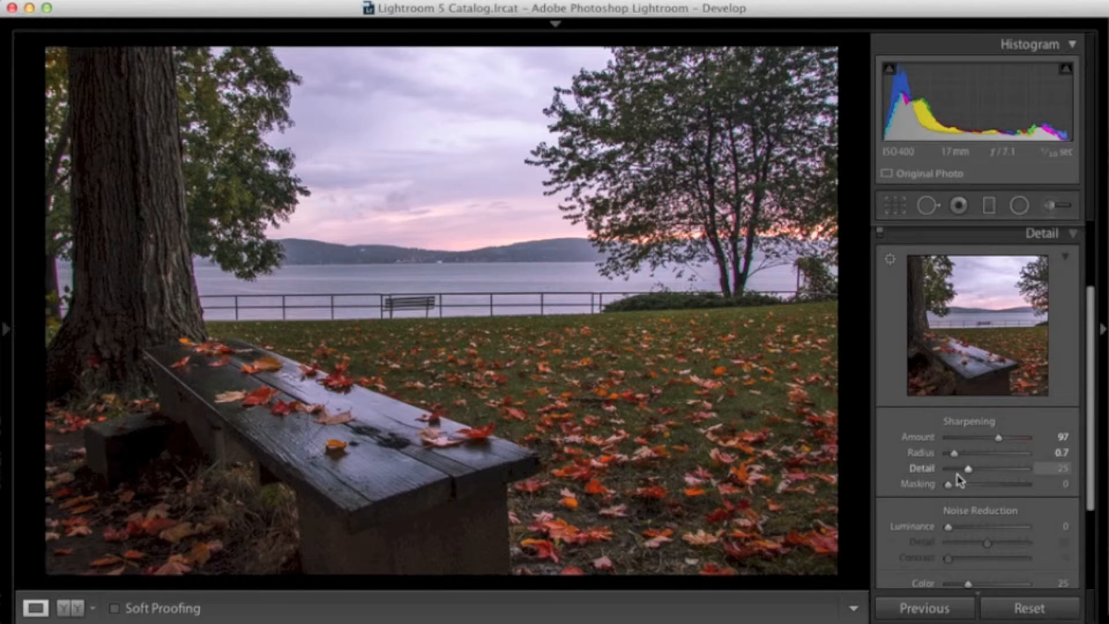
pyautogui.moveTo(969, 469); pyautogui.dragTo(986, 473)
# - Set the Luminance noise reduction to 22
pyautogui.scroll(-3, 988, 472)
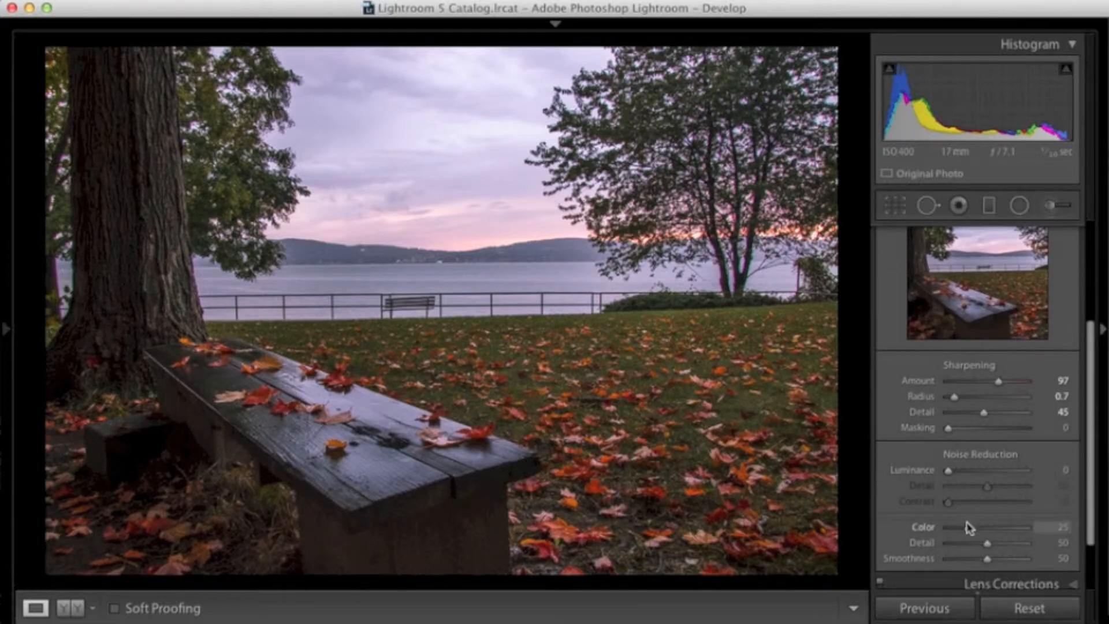
pyautogui.moveTo(969, 531)
pyautogui.mouseDown()
pyautogui.moveTo(959, 528)
pyautogui.moveTo(968, 528)
pyautogui.mouseUp()
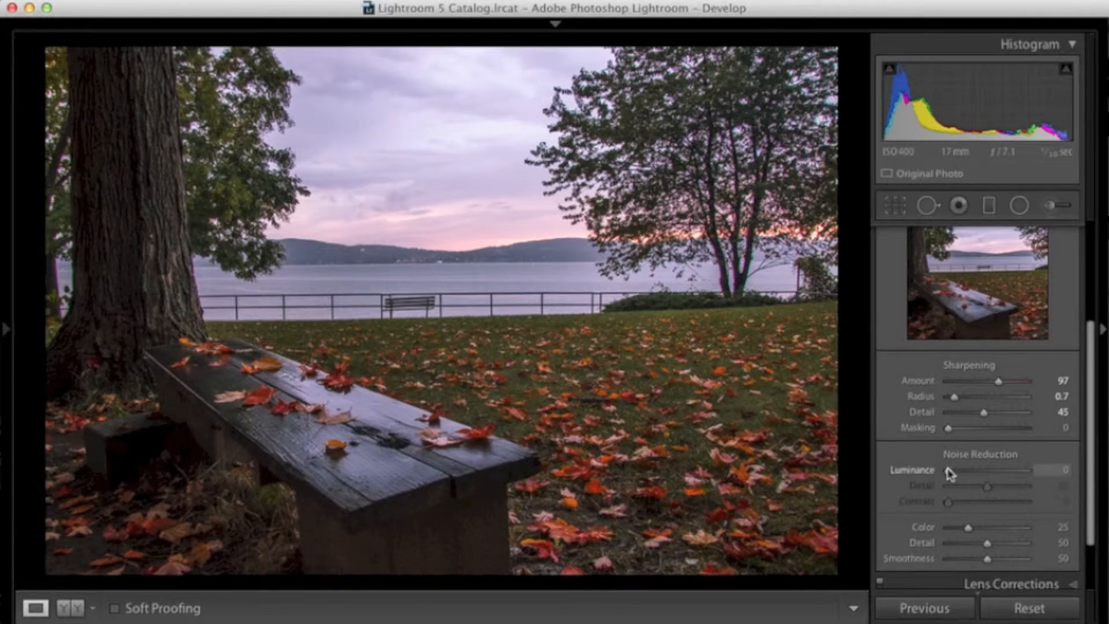
pyautogui.moveTo(948, 474); pyautogui.dragTo(965, 474)
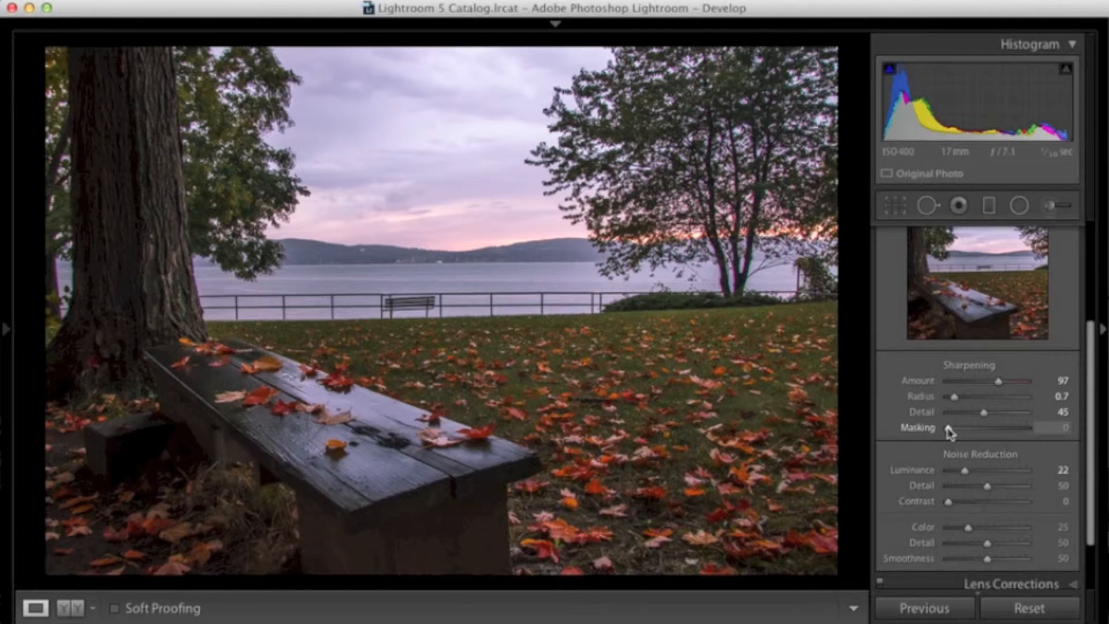
pyautogui.press('alt')
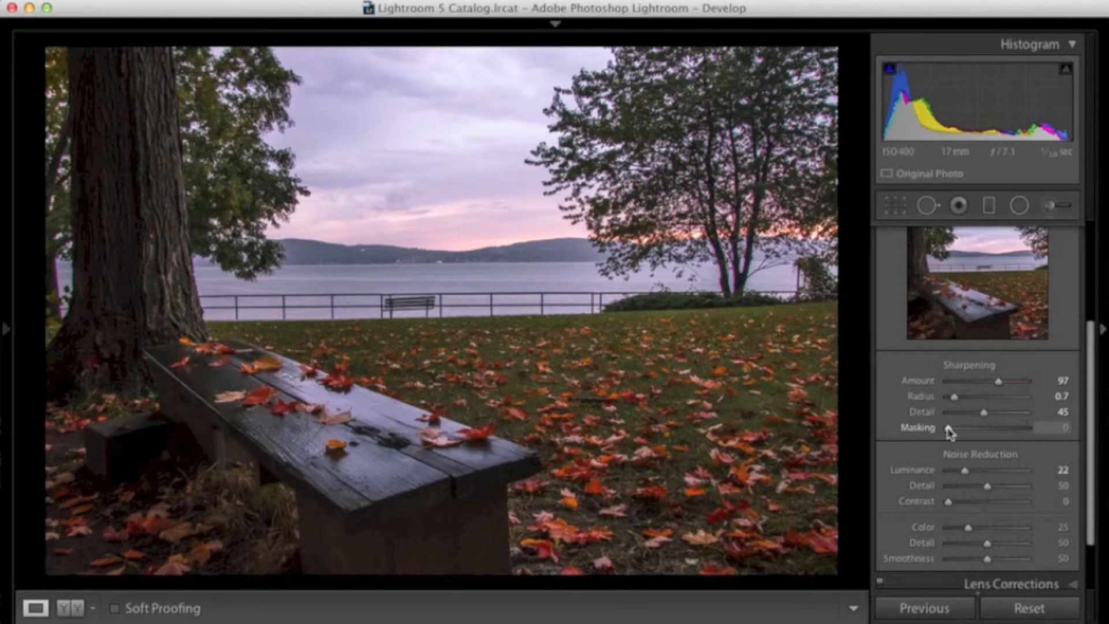
pyautogui.moveTo(948, 428); pyautogui.dragTo(1051, 422)
pyautogui.doubleClick(1025, 429)
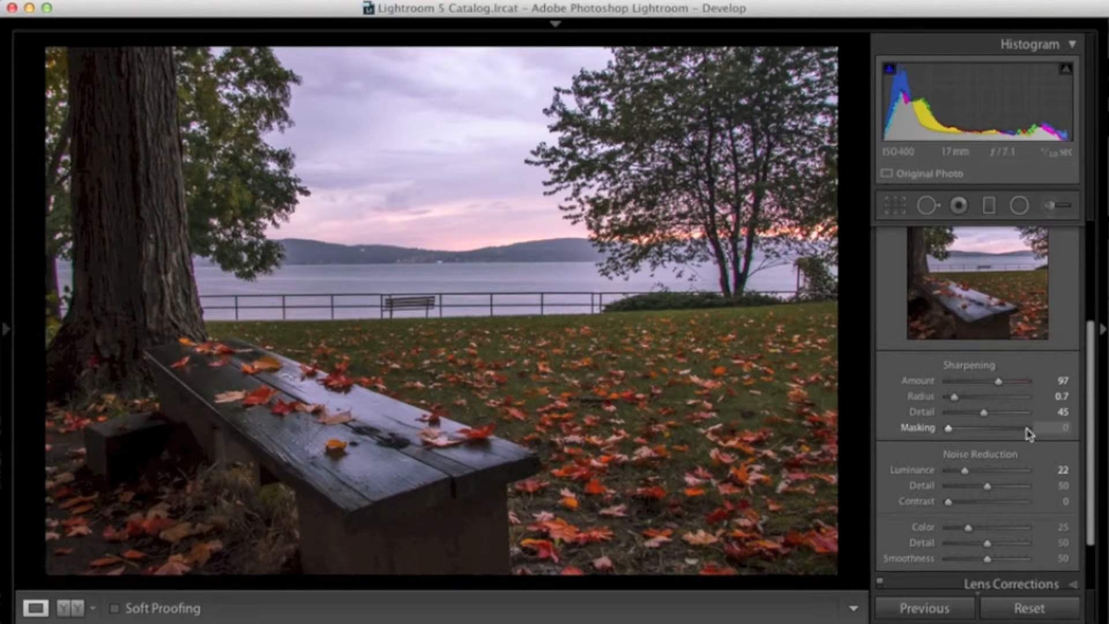
# - Restrict the sharpening to edges by setting Masking to 83 while previewing the mask
pyautogui.press('alt')
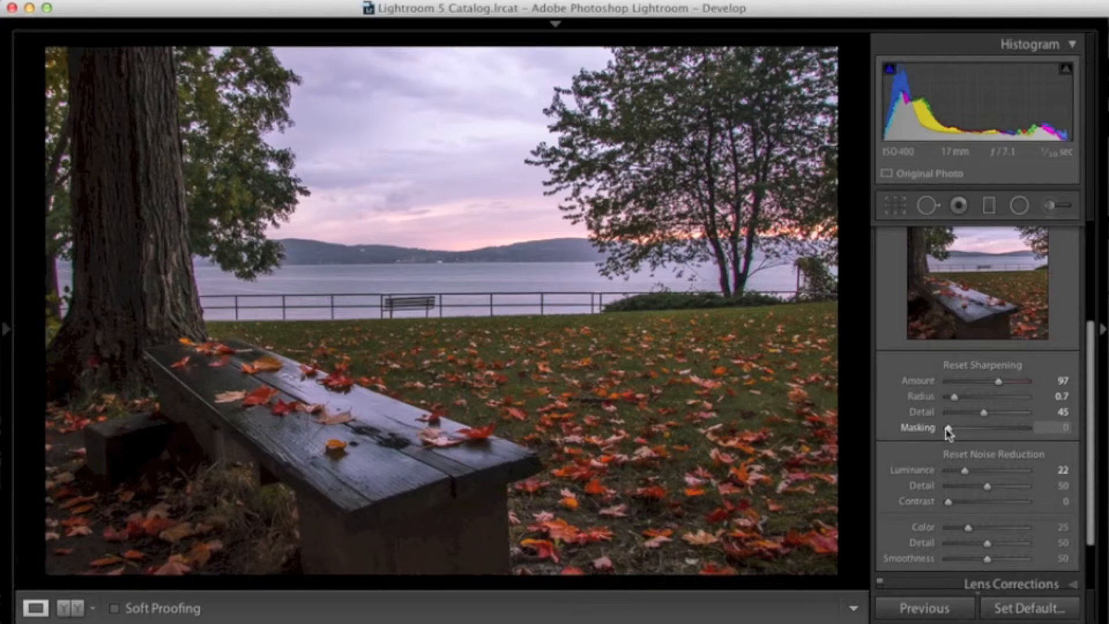
pyautogui.press('alt')
pyautogui.moveTo(949, 427); pyautogui.dragTo(1014, 431)
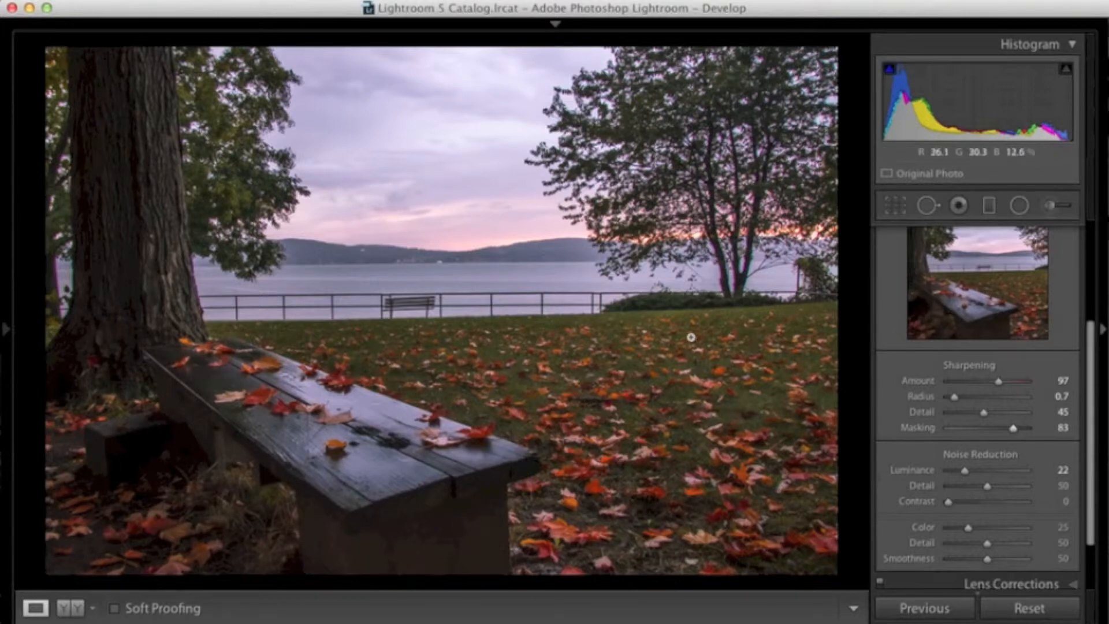
# - Inspect the lakeside tree trunks up close and enable Remove Chromatic Aberration for the colour fringes
pyautogui.scroll(-2, 975, 404)
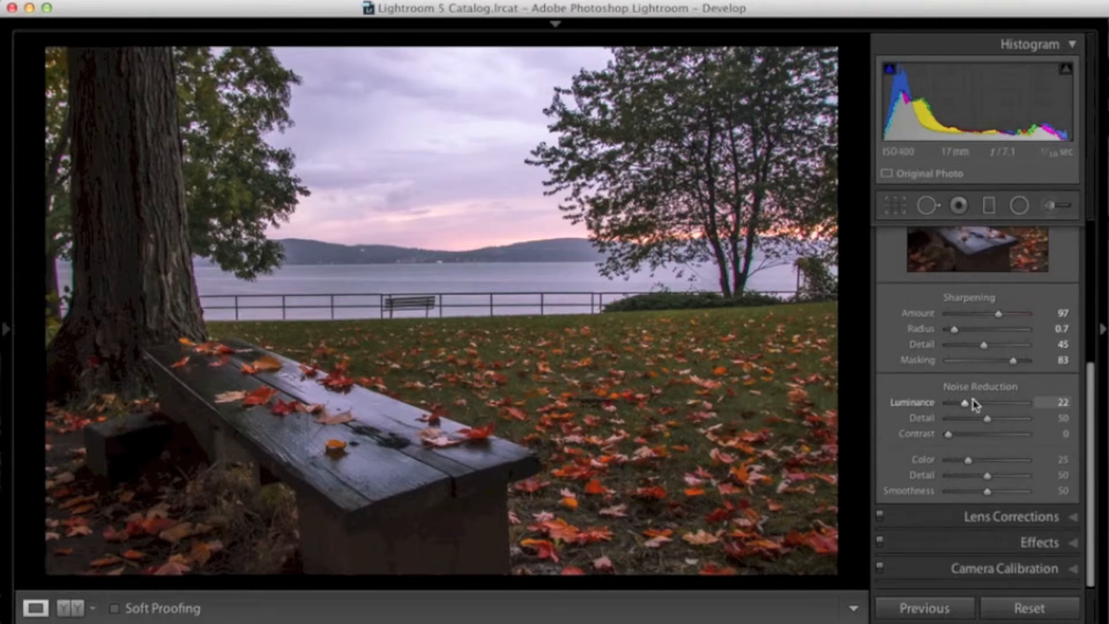
pyautogui.click(735, 272)
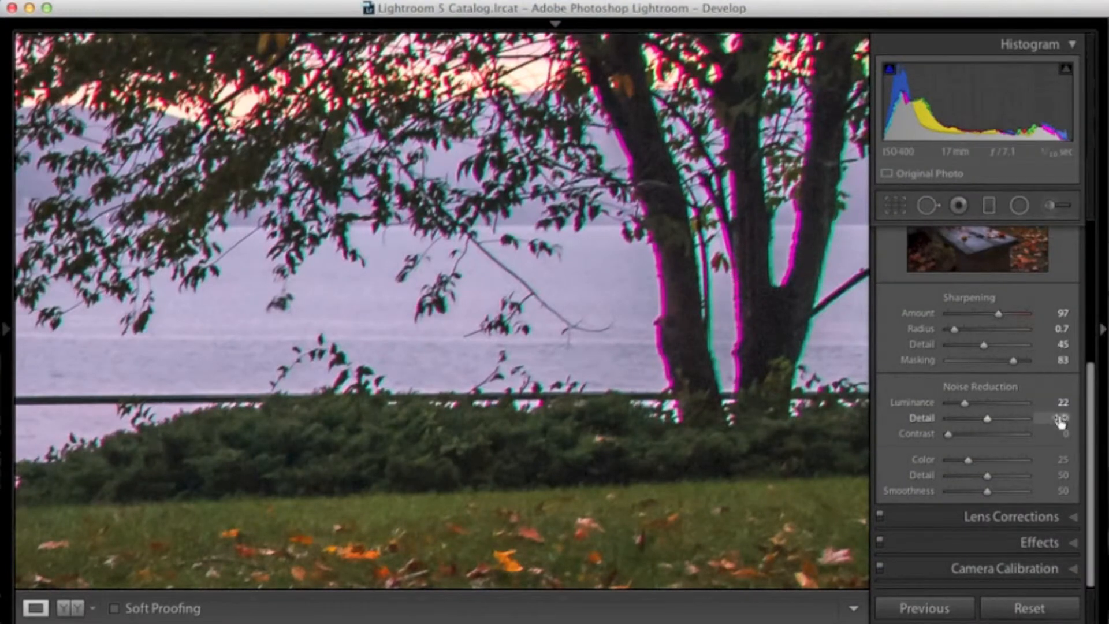
pyautogui.click(1021, 515)
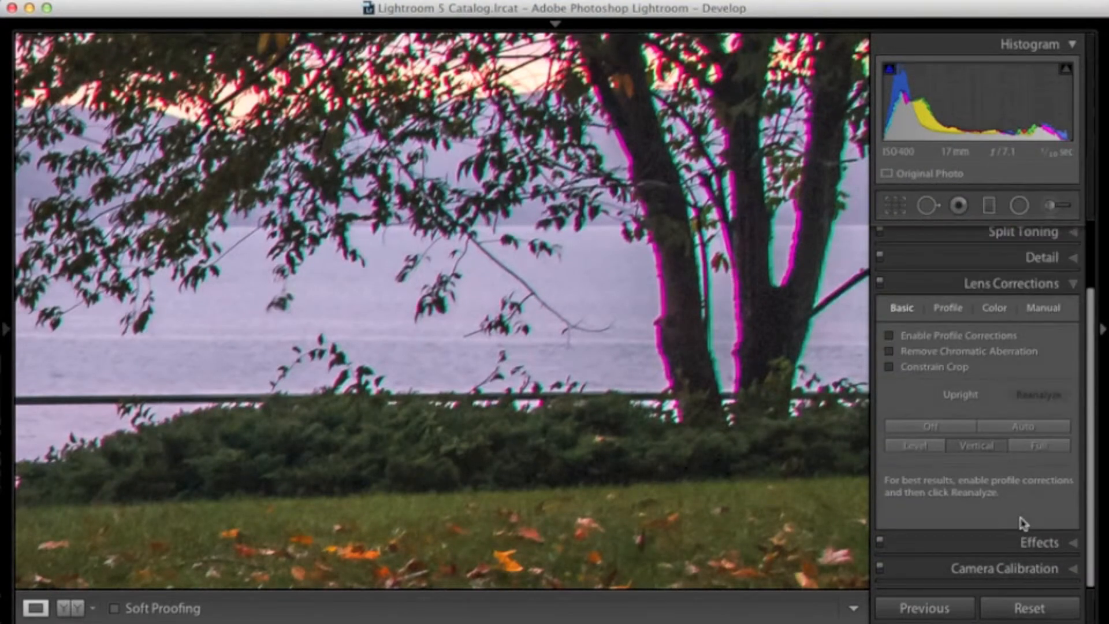
pyautogui.click(889, 352)
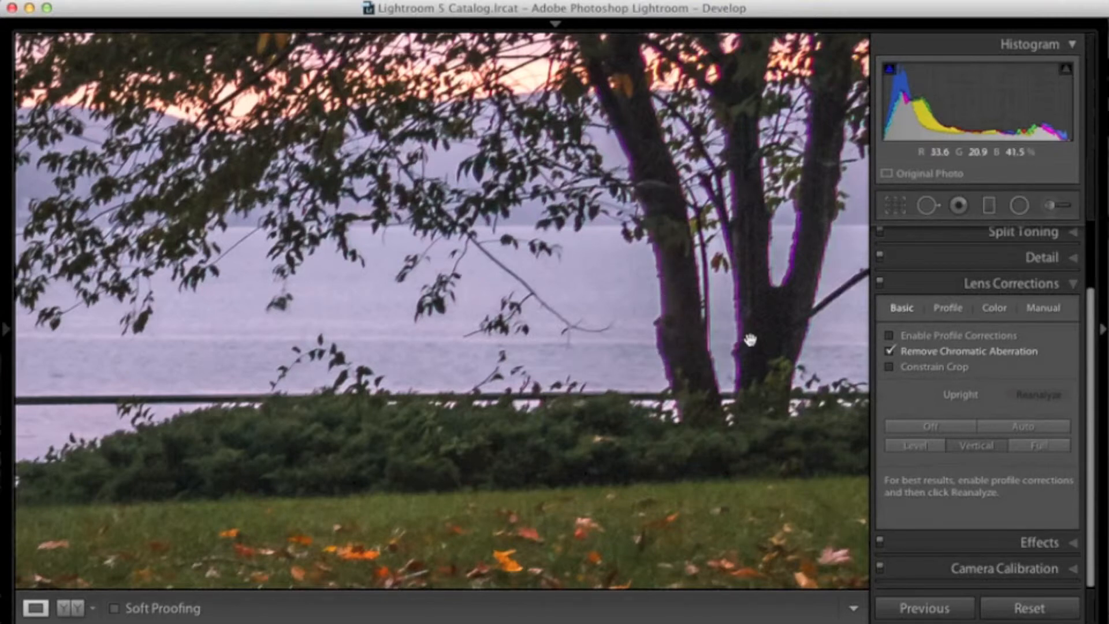
# - Defringe the remaining tree edges with a purple Amount of 5 and a green Amount of 2
pyautogui.click(989, 310)
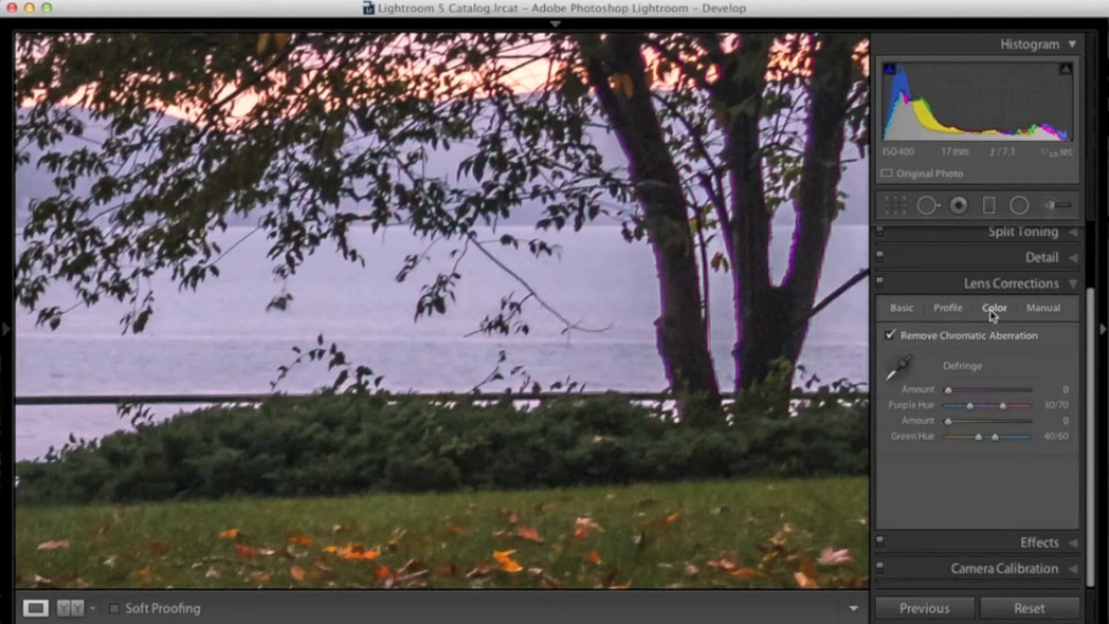
pyautogui.moveTo(949, 394); pyautogui.dragTo(966, 393)
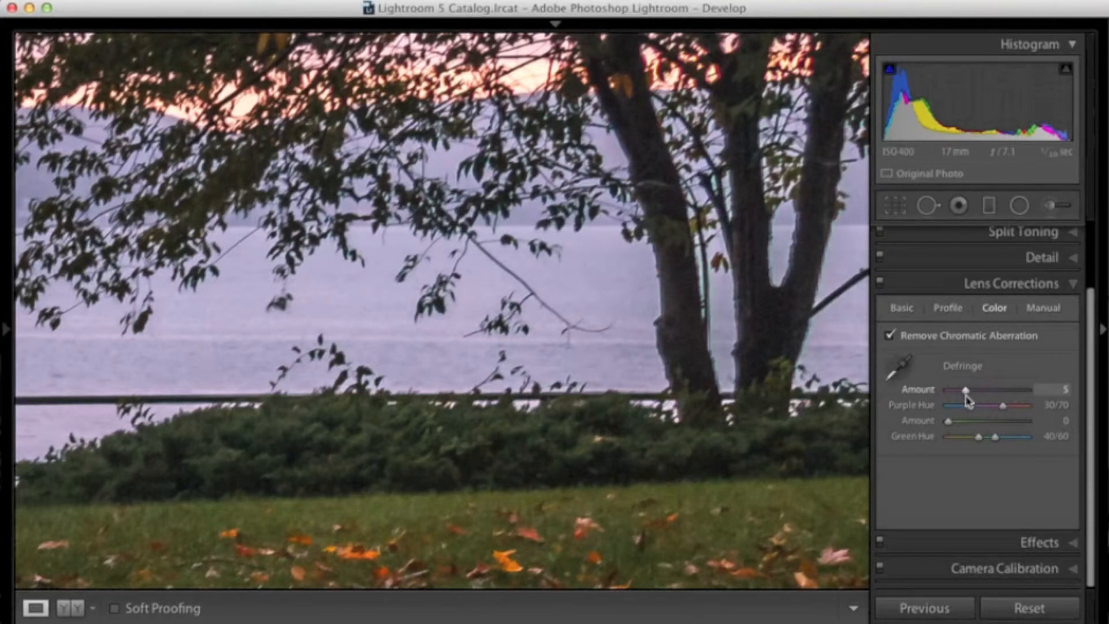
pyautogui.moveTo(948, 425); pyautogui.dragTo(957, 426)
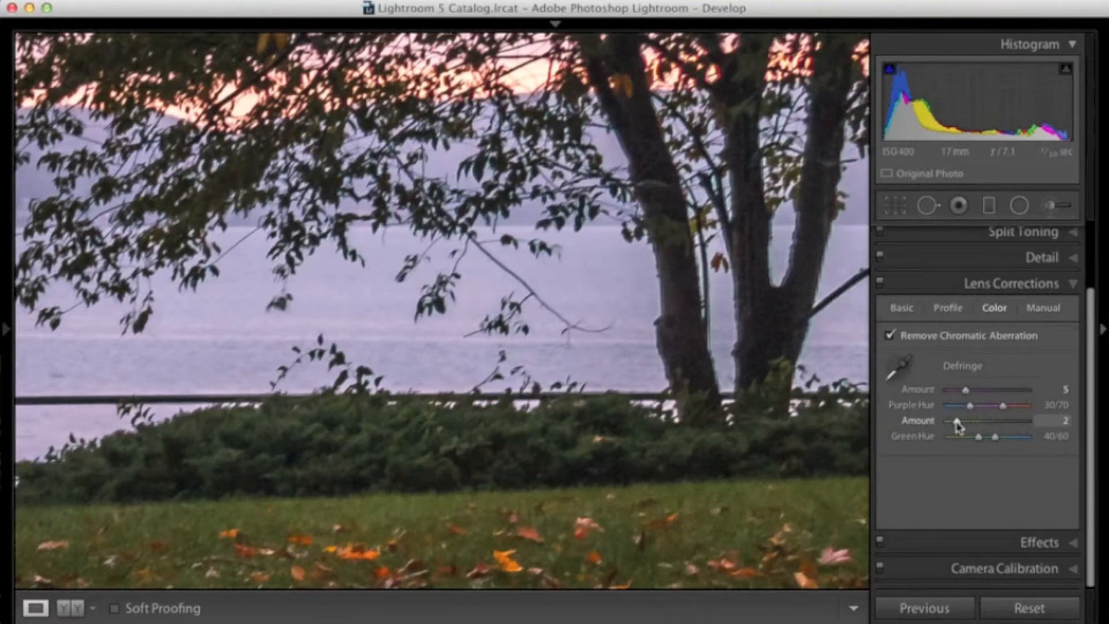
# - Enable the lens profile corrections, comparing the whole photo with and without them
pyautogui.click(913, 309)
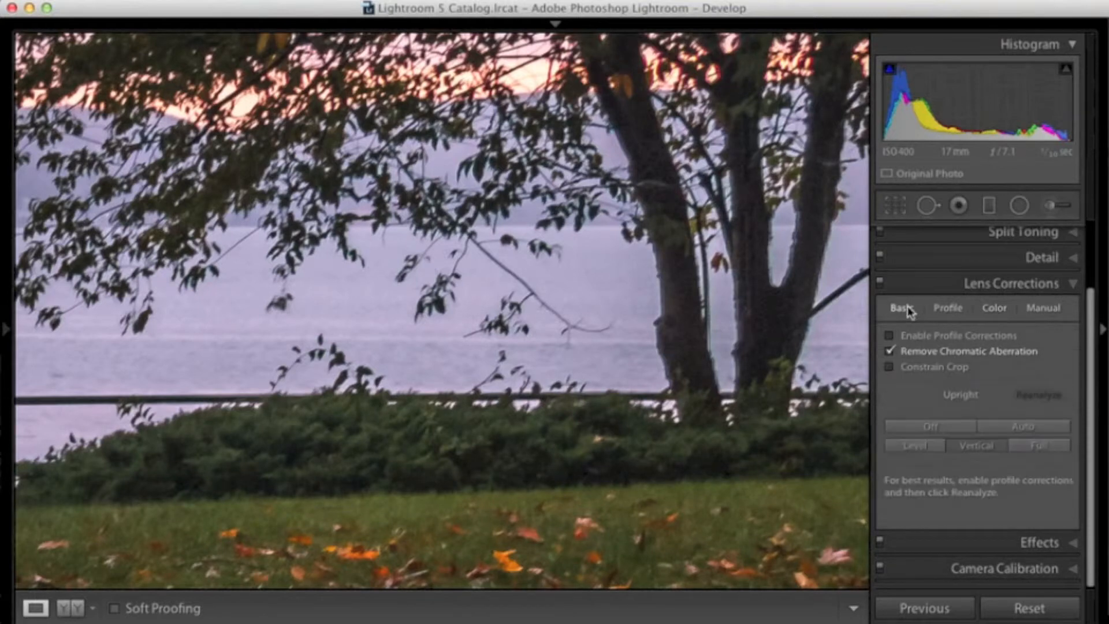
pyautogui.click(890, 336)
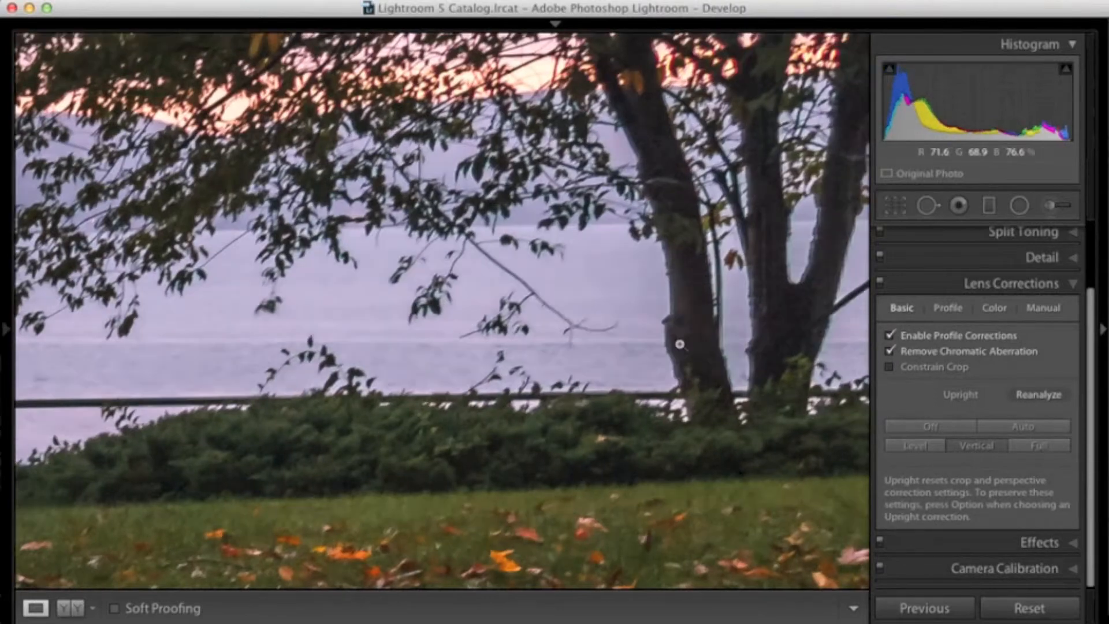
pyautogui.click(680, 344)
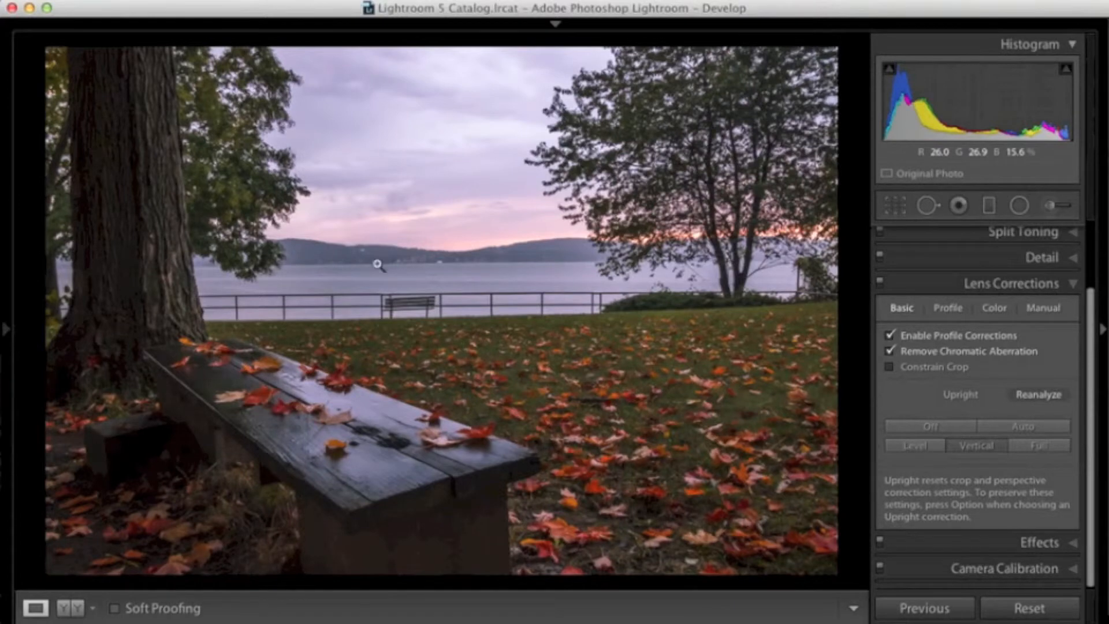
pyautogui.click(890, 336)
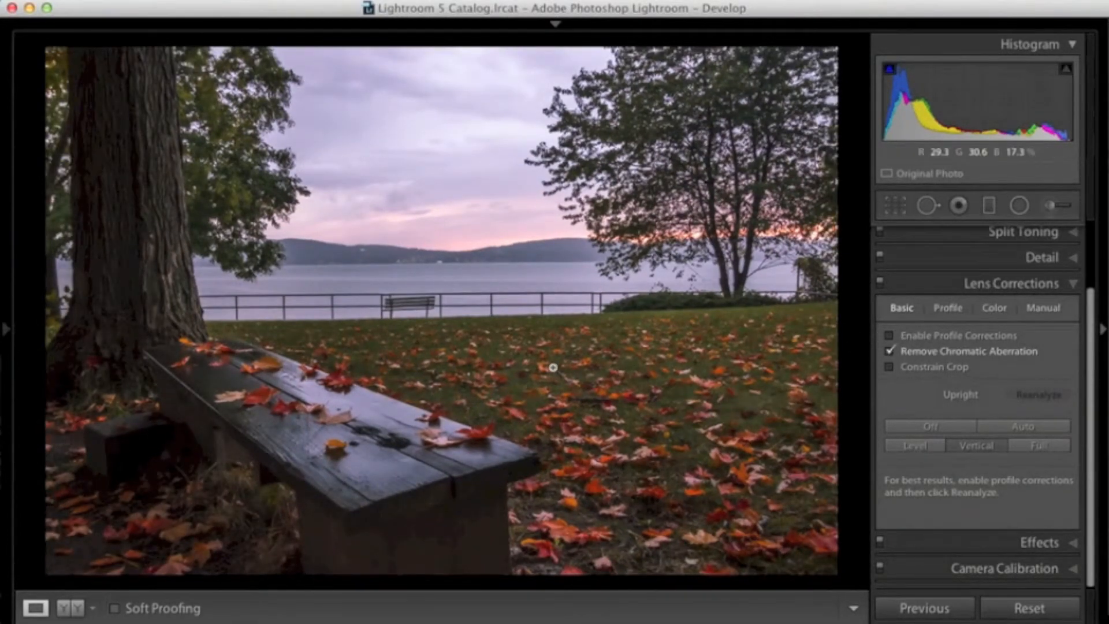
pyautogui.click(890, 336)
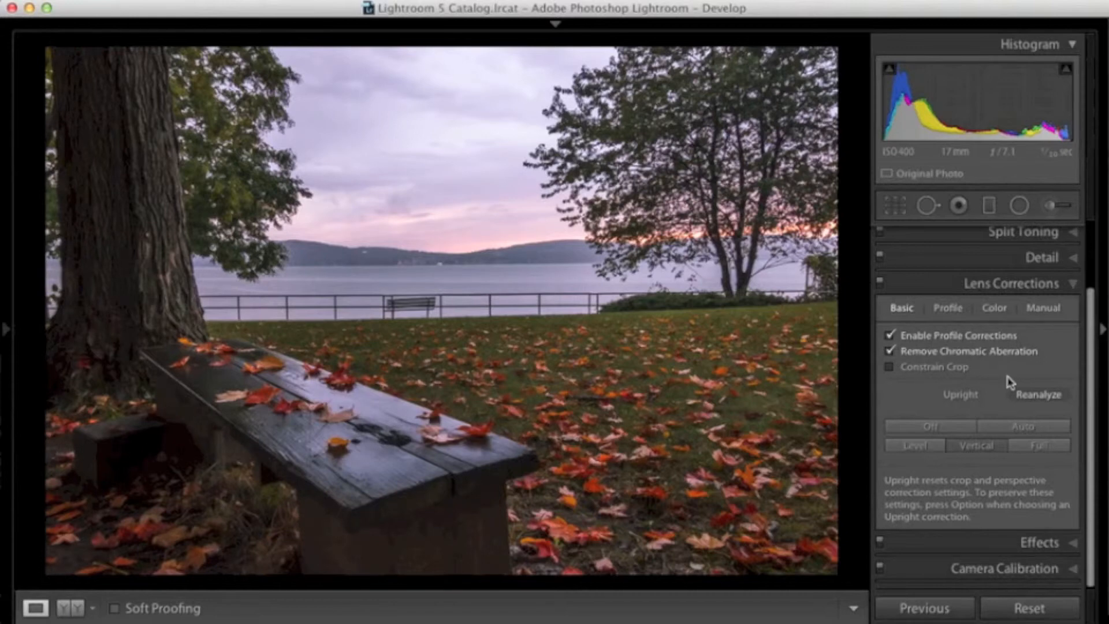
pyautogui.scroll(3, 1009, 381)
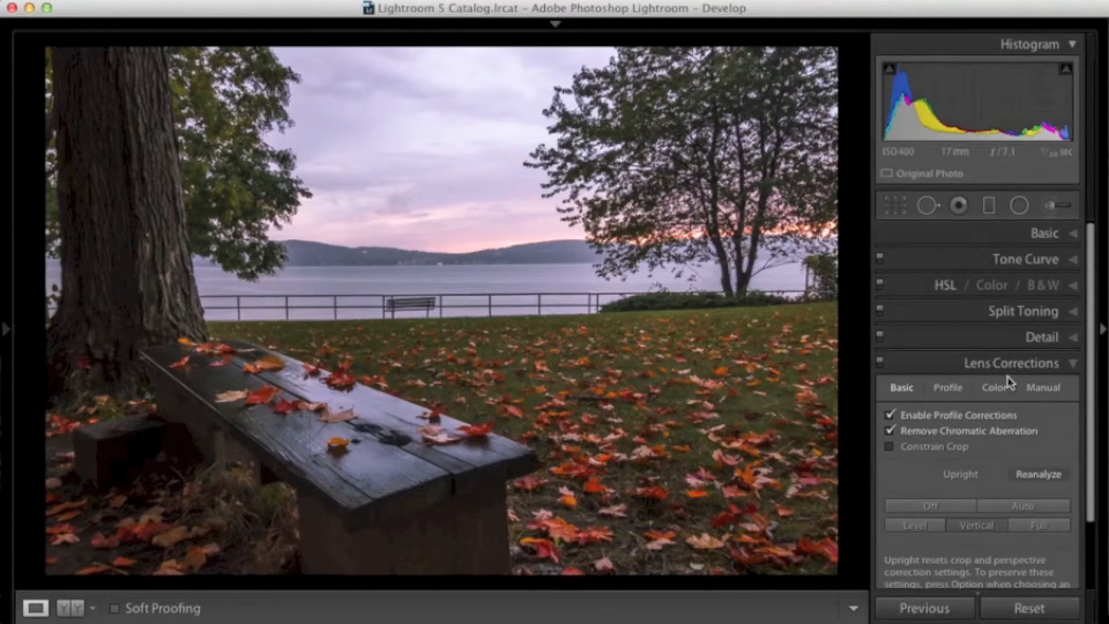
pyautogui.click(1072, 365)
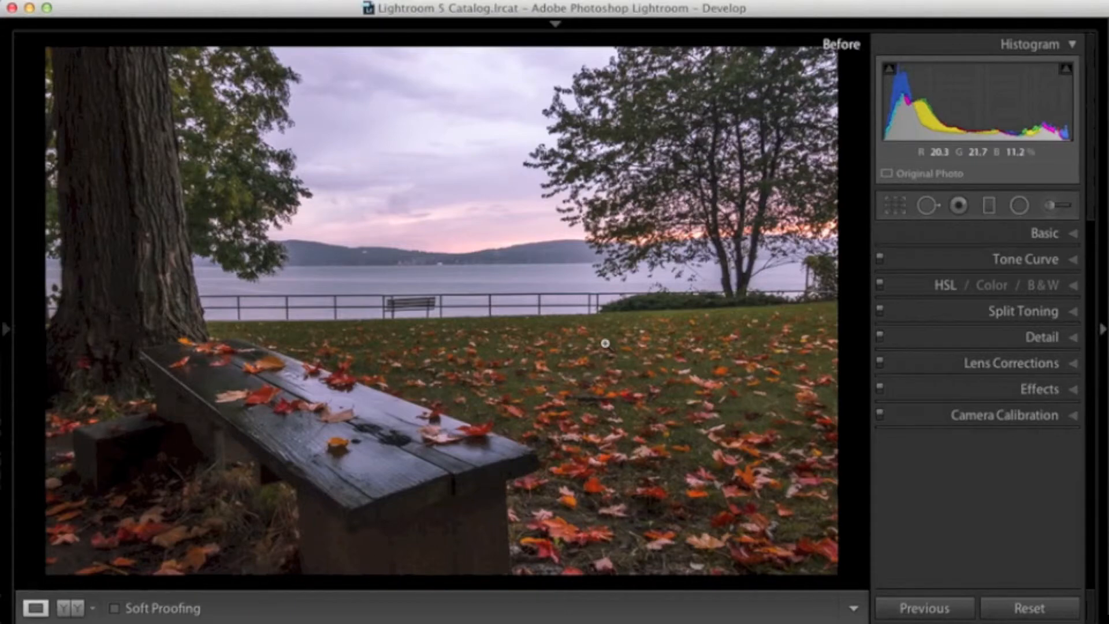
# - Compare the edited photo with its original version several times
pyautogui.press('\\')
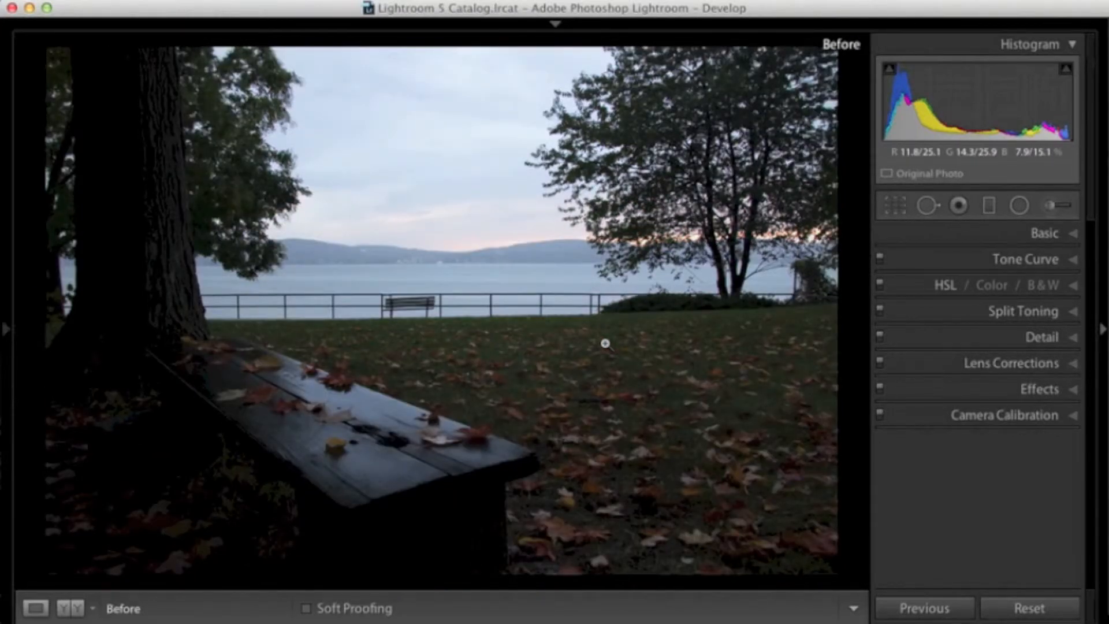
pyautogui.press('\\')
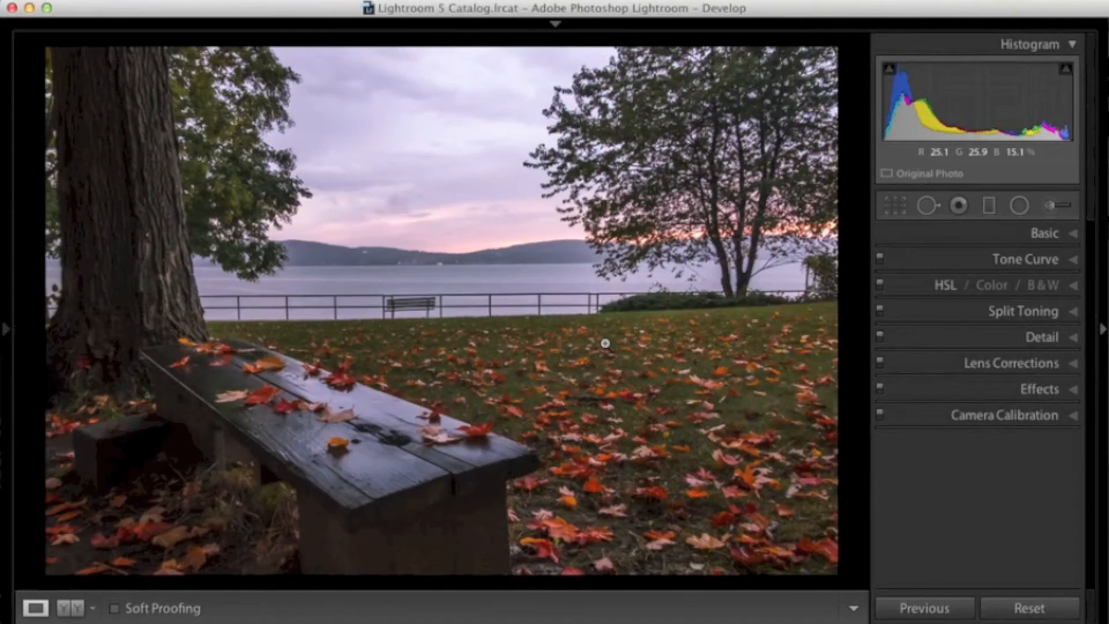
pyautogui.press('\\')
pyautogui.press('\\')
pyautogui.press('\\')
pyautogui.press('\\')
pyautogui.press('\\')
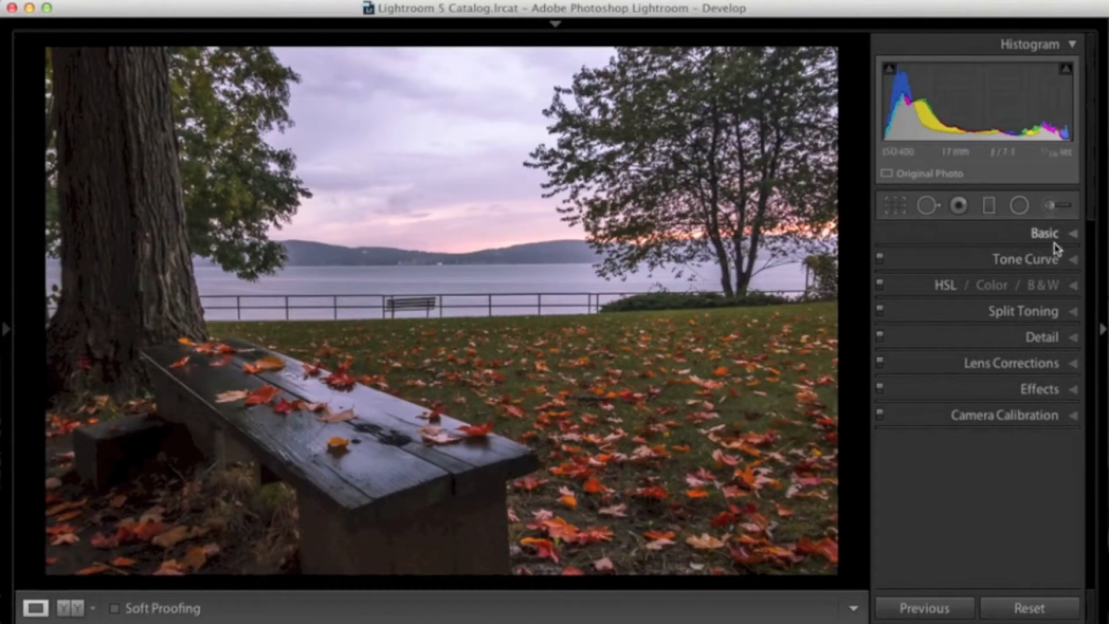
# - Start a new adjustment brush mask and reset all its effect settings to zero
pyautogui.click(1054, 206)
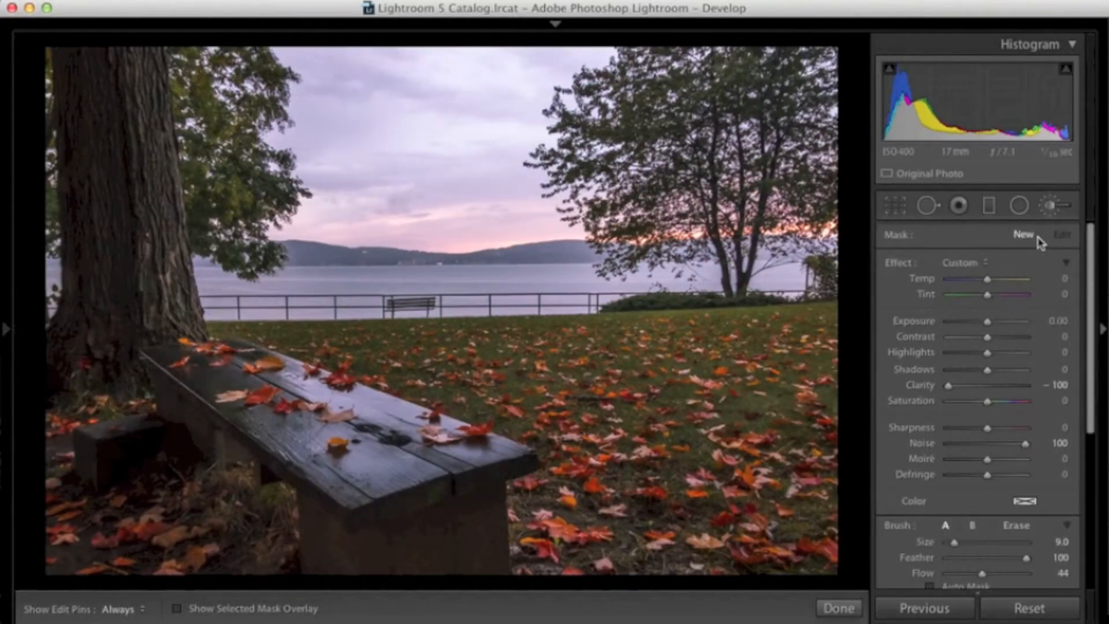
pyautogui.click(1025, 234)
pyautogui.click(1020, 234)
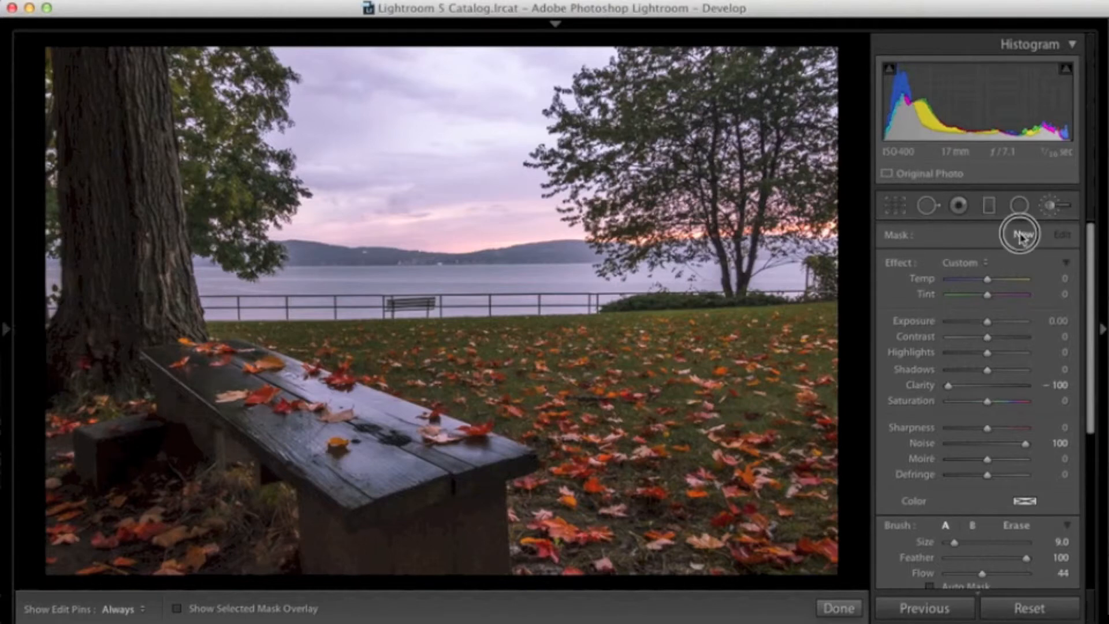
pyautogui.click(1052, 207)
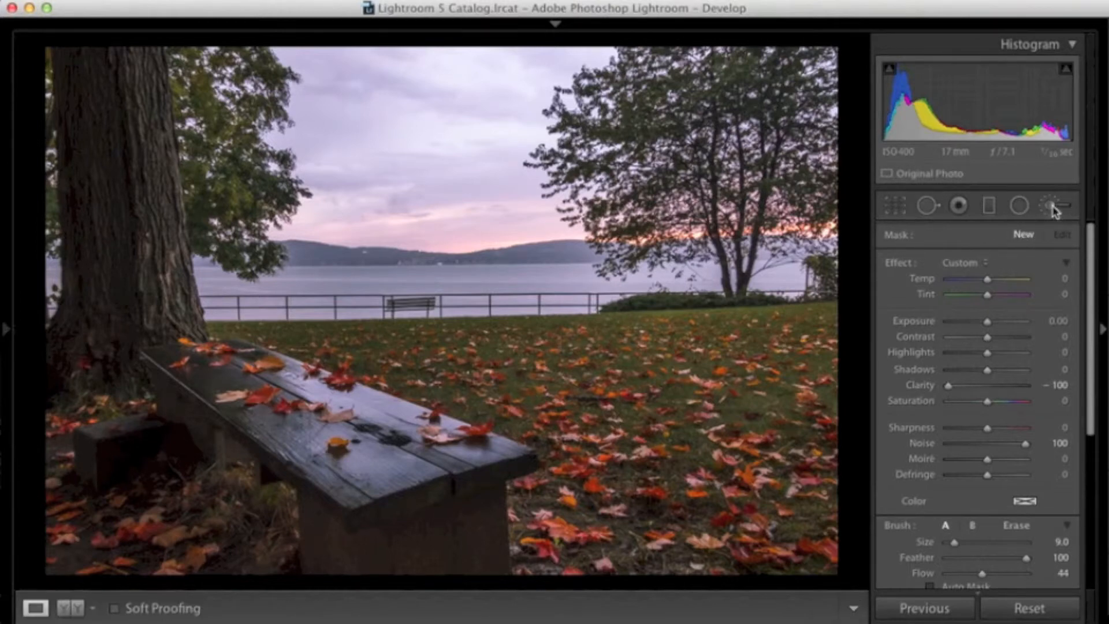
pyautogui.click(1051, 207)
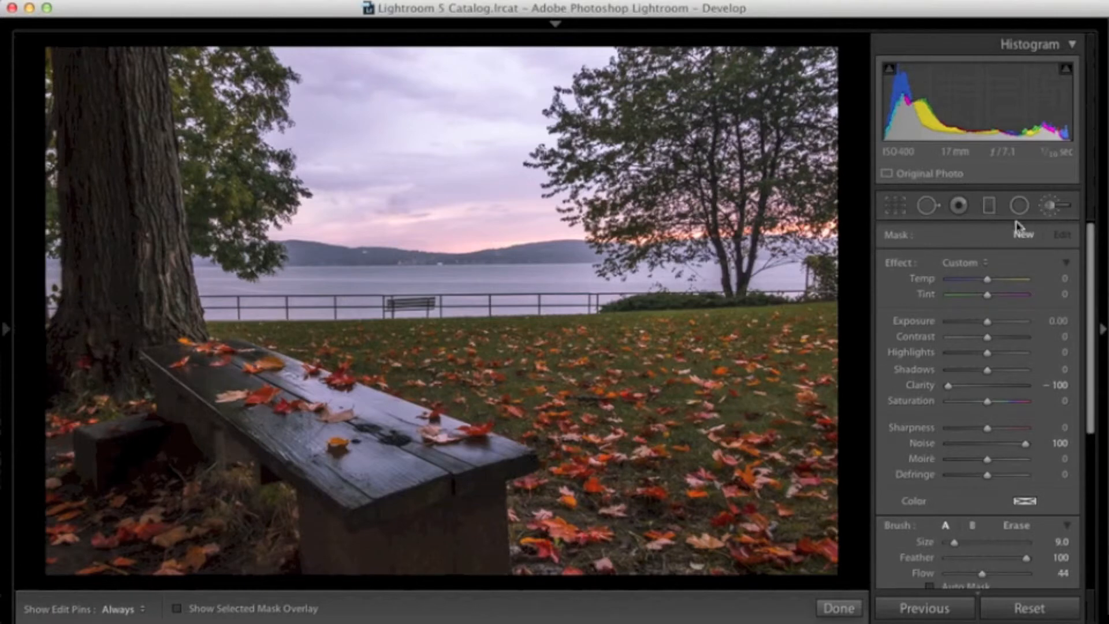
pyautogui.click(1020, 237)
pyautogui.doubleClick(901, 264)
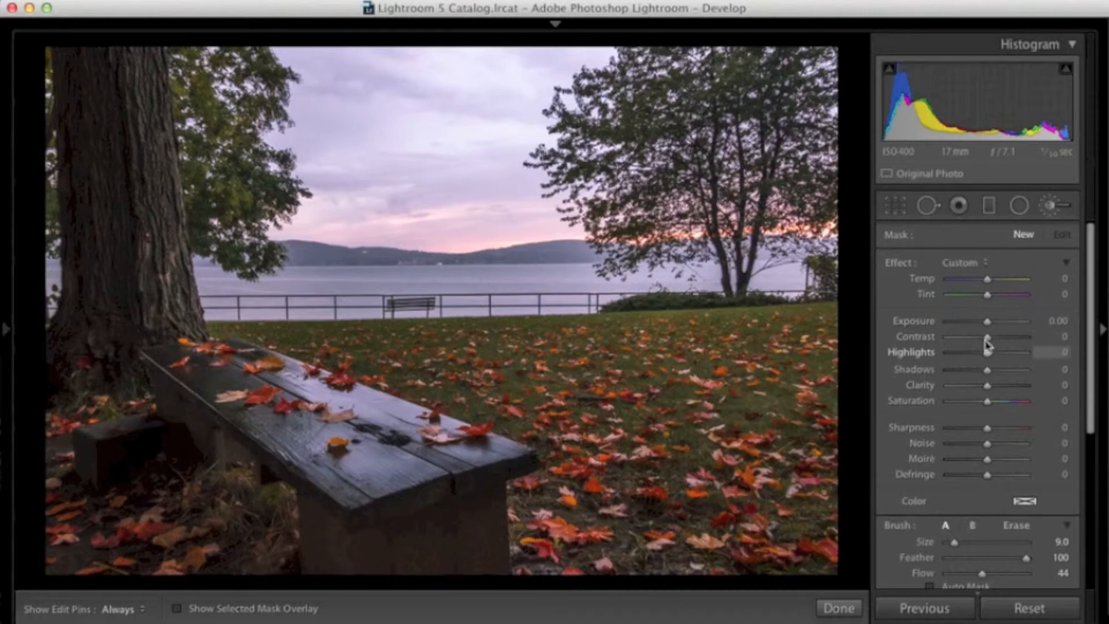
# - Start the brush mask on the upper part of the large tree trunk and raise its Exposure to 4.00
pyautogui.moveTo(988, 322)
pyautogui.mouseDown()
pyautogui.moveTo(1021, 327)
pyautogui.moveTo(992, 323)
pyautogui.moveTo(1002, 322)
pyautogui.mouseUp()
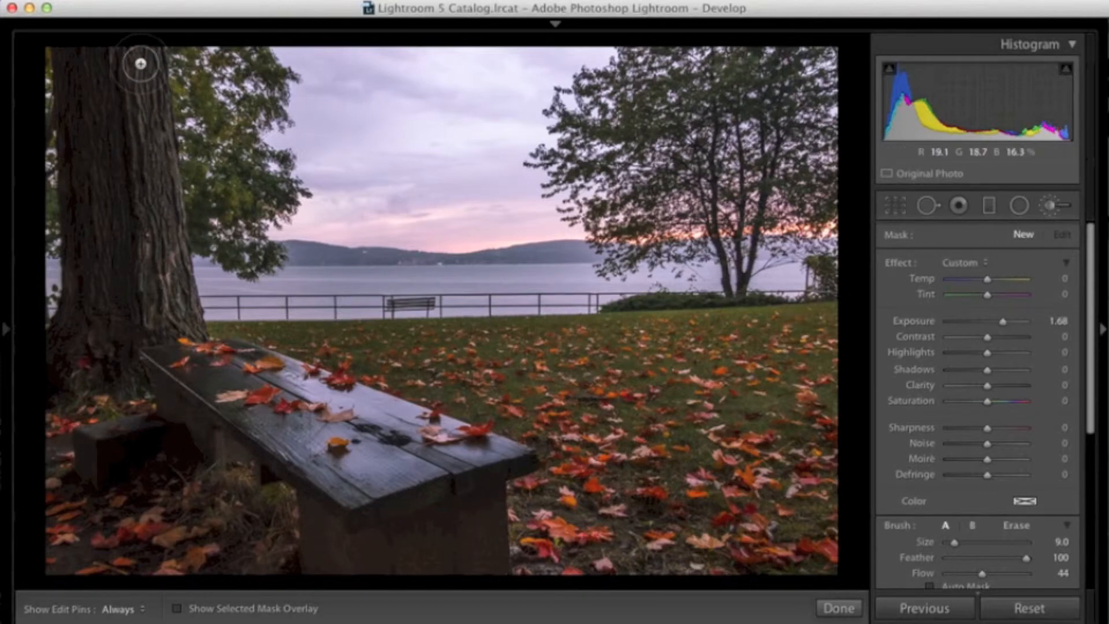
pyautogui.moveTo(141, 56)
pyautogui.mouseDown()
pyautogui.moveTo(148, 172)
pyautogui.moveTo(145, 90)
pyautogui.mouseUp()
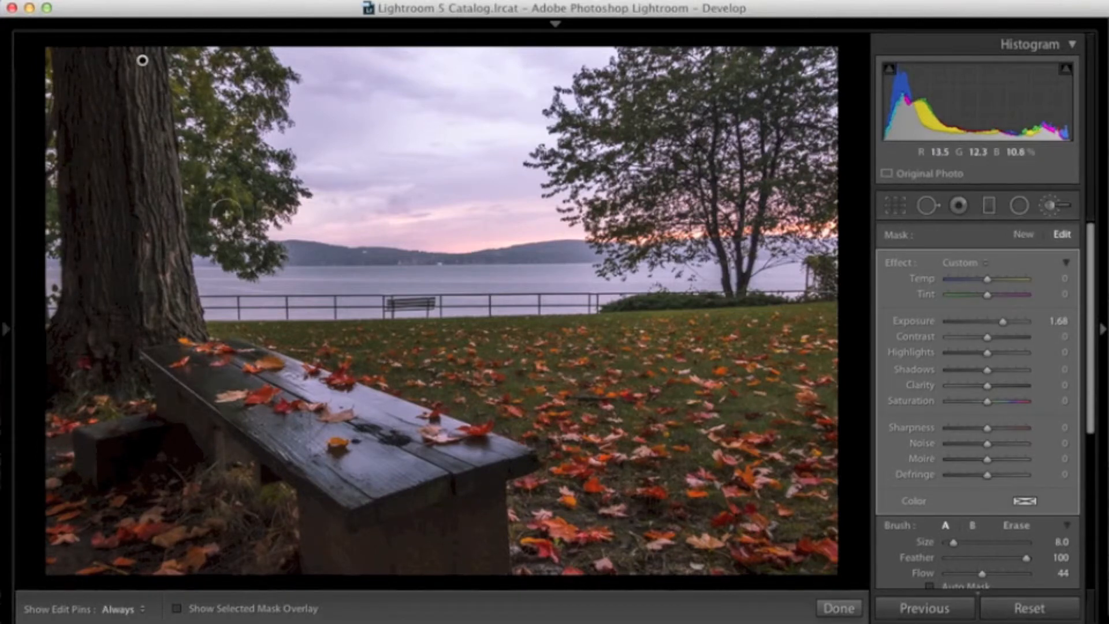
pyautogui.moveTo(1004, 323); pyautogui.dragTo(1047, 322)
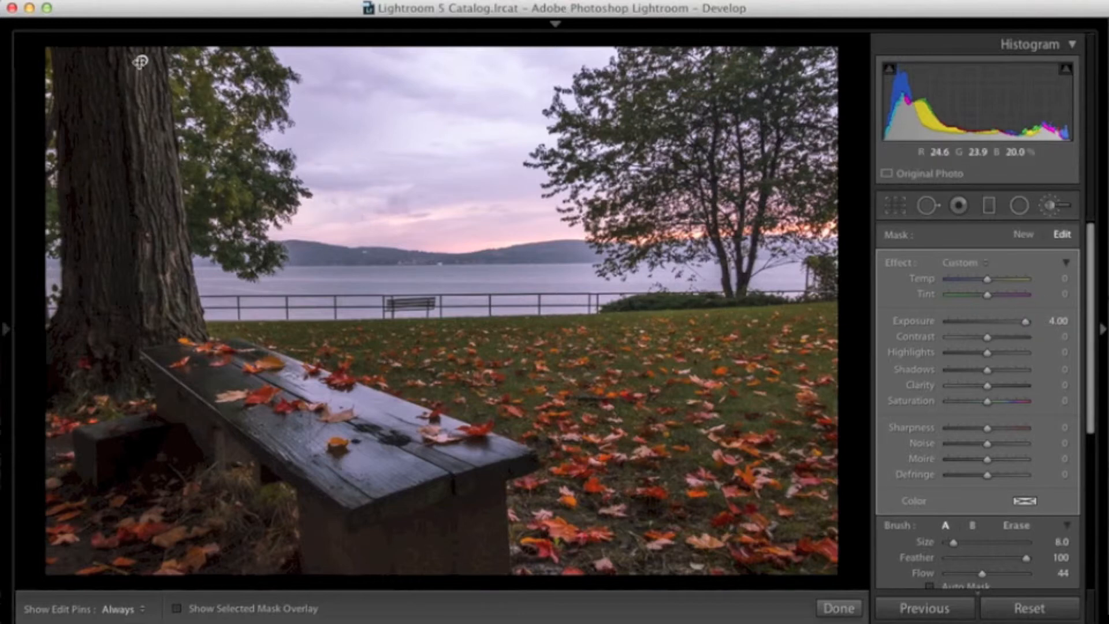
# - Paint the mask down the lake-facing side of the trunk and over the neighbouring foliage, reducing the brush size to 6.0
pyautogui.press('h')
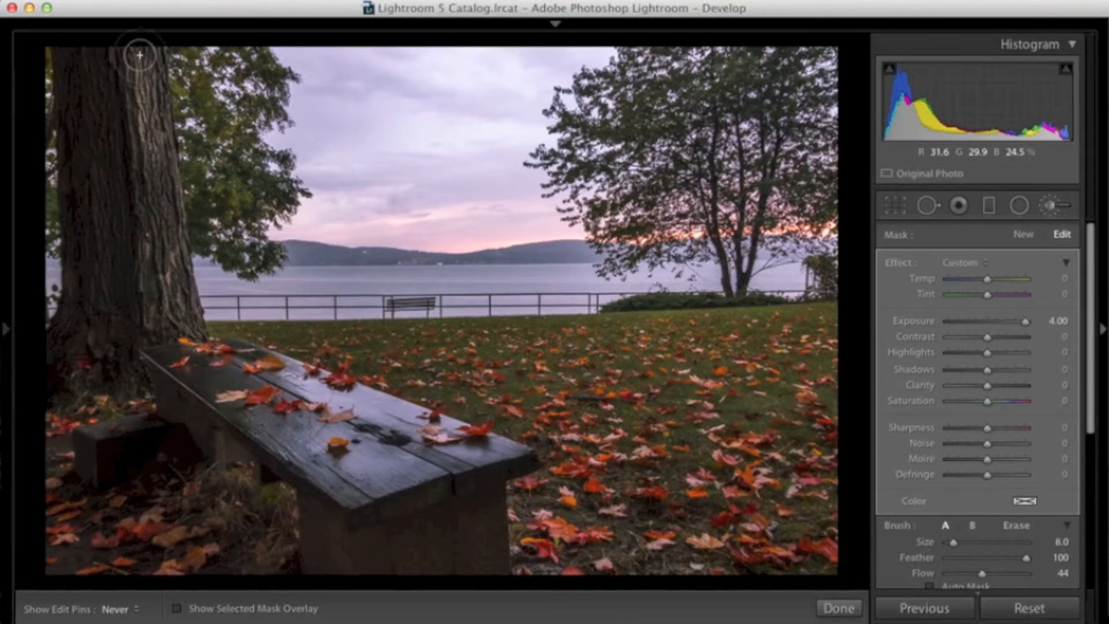
pyautogui.moveTo(140, 55)
pyautogui.mouseDown()
pyautogui.moveTo(173, 306)
pyautogui.moveTo(142, 64)
pyautogui.moveTo(153, 70)
pyautogui.mouseUp()
pyautogui.press('h')
pyautogui.press('[')
pyautogui.press('[')
pyautogui.press('h')
pyautogui.moveTo(207, 152)
pyautogui.mouseDown()
pyautogui.moveTo(220, 221)
pyautogui.moveTo(231, 182)
pyautogui.moveTo(262, 178)
pyautogui.moveTo(275, 192)
pyautogui.moveTo(247, 181)
pyautogui.moveTo(233, 203)
pyautogui.moveTo(203, 209)
pyautogui.moveTo(210, 225)
pyautogui.moveTo(250, 161)
pyautogui.moveTo(240, 124)
pyautogui.moveTo(252, 105)
pyautogui.moveTo(141, 55)
pyautogui.moveTo(176, 113)
pyautogui.moveTo(160, 173)
pyautogui.moveTo(168, 254)
pyautogui.moveTo(153, 240)
pyautogui.moveTo(137, 89)
pyautogui.moveTo(149, 64)
pyautogui.mouseUp()
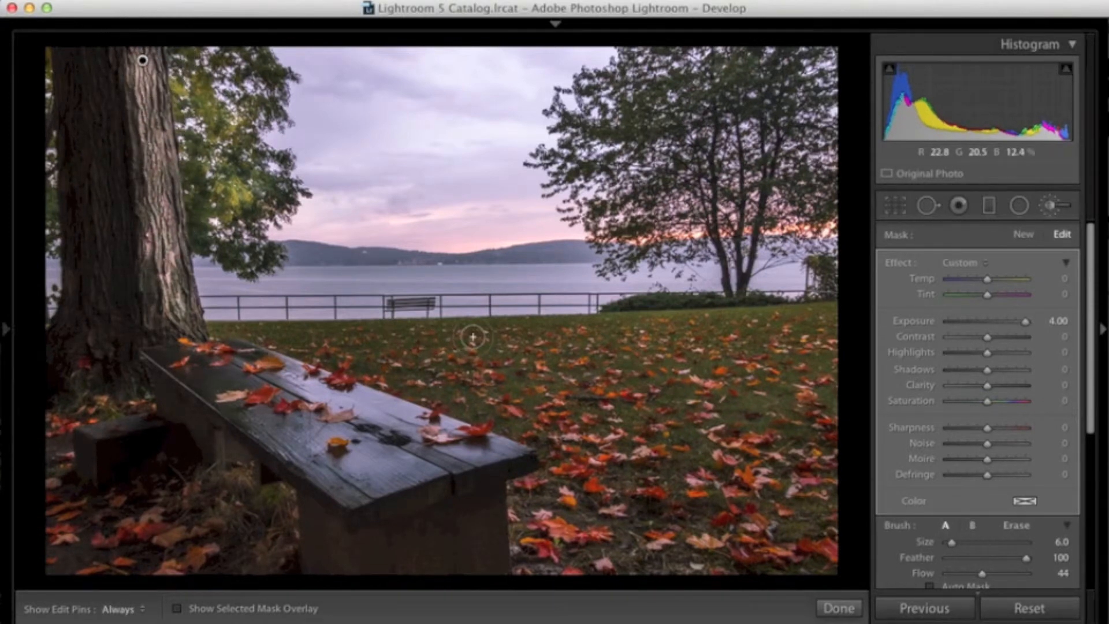
# - Brush a light patch over the leaf-covered lawn beside the bench with a larger brush, about 12 to 16 in size
pyautogui.moveTo(575, 332)
pyautogui.mouseDown()
pyautogui.moveTo(592, 335)
pyautogui.moveTo(552, 372)
pyautogui.moveTo(577, 389)
pyautogui.moveTo(571, 425)
pyautogui.moveTo(584, 435)
pyautogui.moveTo(562, 495)
pyautogui.moveTo(582, 530)
pyautogui.moveTo(574, 516)
pyautogui.mouseUp()
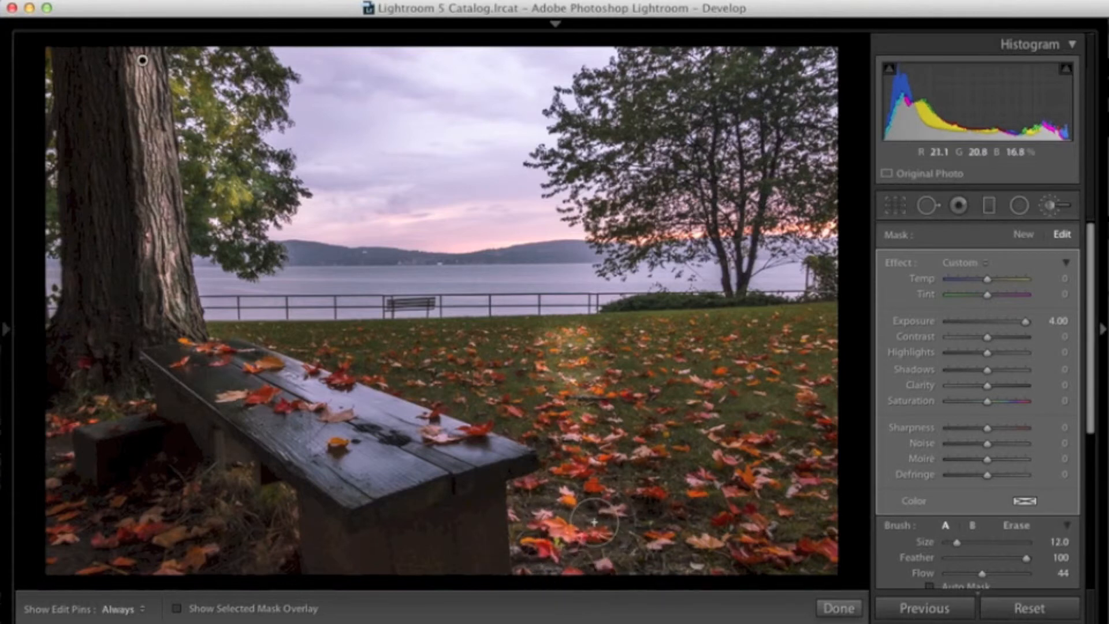
pyautogui.press(']')
pyautogui.press(']')
pyautogui.press('h')
pyautogui.moveTo(607, 479)
pyautogui.mouseDown()
pyautogui.moveTo(577, 434)
pyautogui.moveTo(561, 361)
pyautogui.moveTo(541, 400)
pyautogui.moveTo(513, 394)
pyautogui.moveTo(550, 362)
pyautogui.moveTo(561, 320)
pyautogui.moveTo(589, 351)
pyautogui.moveTo(603, 409)
pyautogui.moveTo(615, 423)
pyautogui.moveTo(600, 368)
pyautogui.moveTo(622, 427)
pyautogui.moveTo(612, 414)
pyautogui.moveTo(654, 444)
pyautogui.mouseUp()
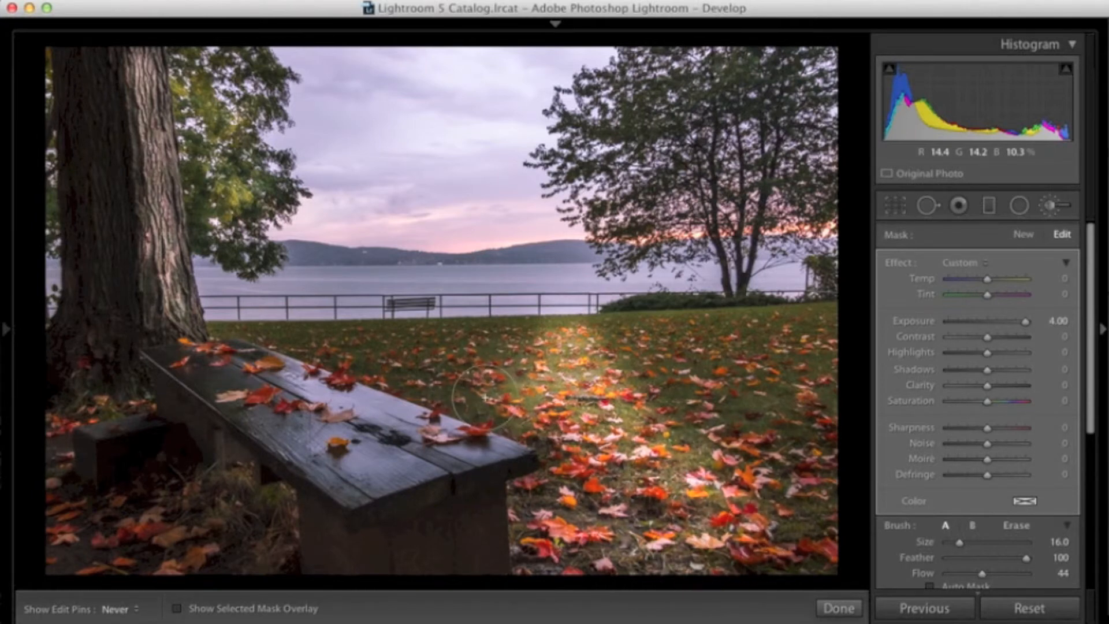
pyautogui.press('h')
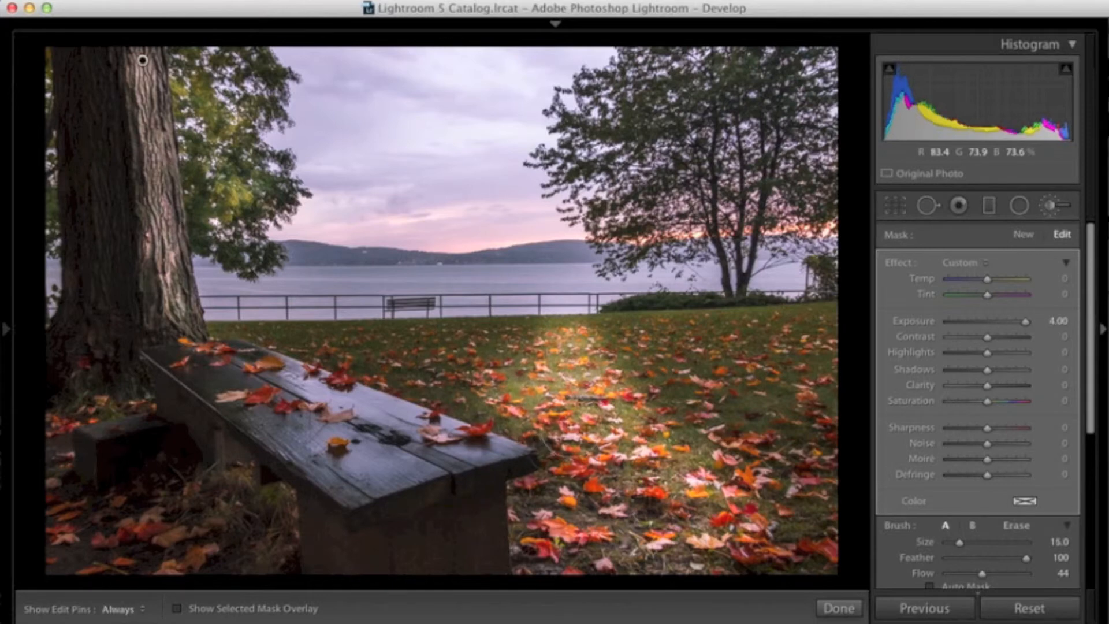
pyautogui.press('[')
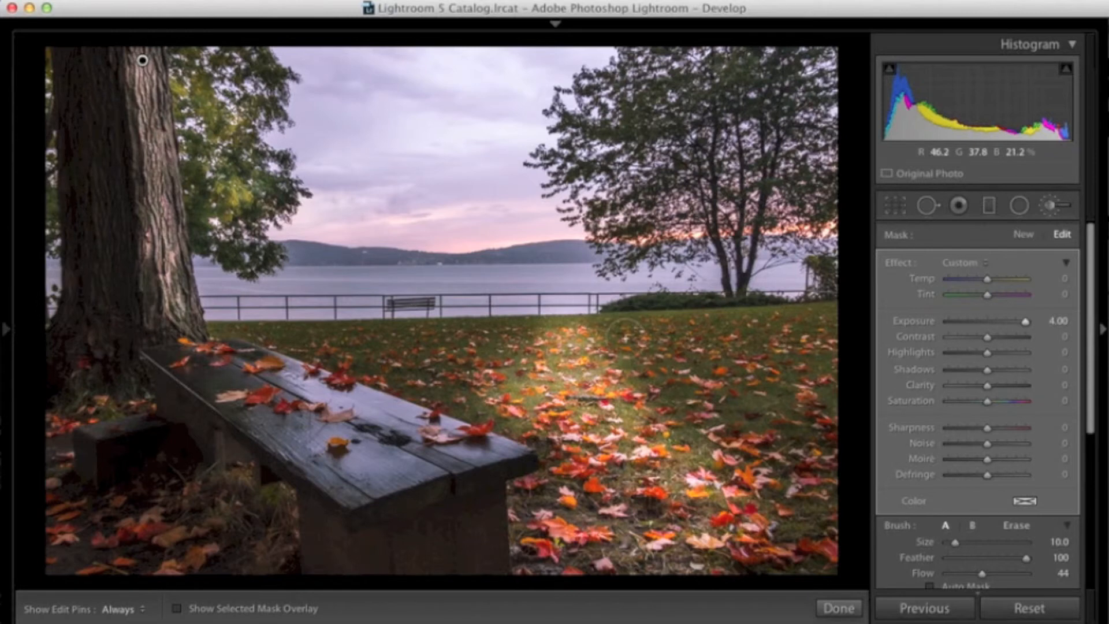
# - Lower the trunk and lawn mask's Exposure to 1.02 and close the adjustment brush
pyautogui.moveTo(1027, 325); pyautogui.dragTo(1000, 325)
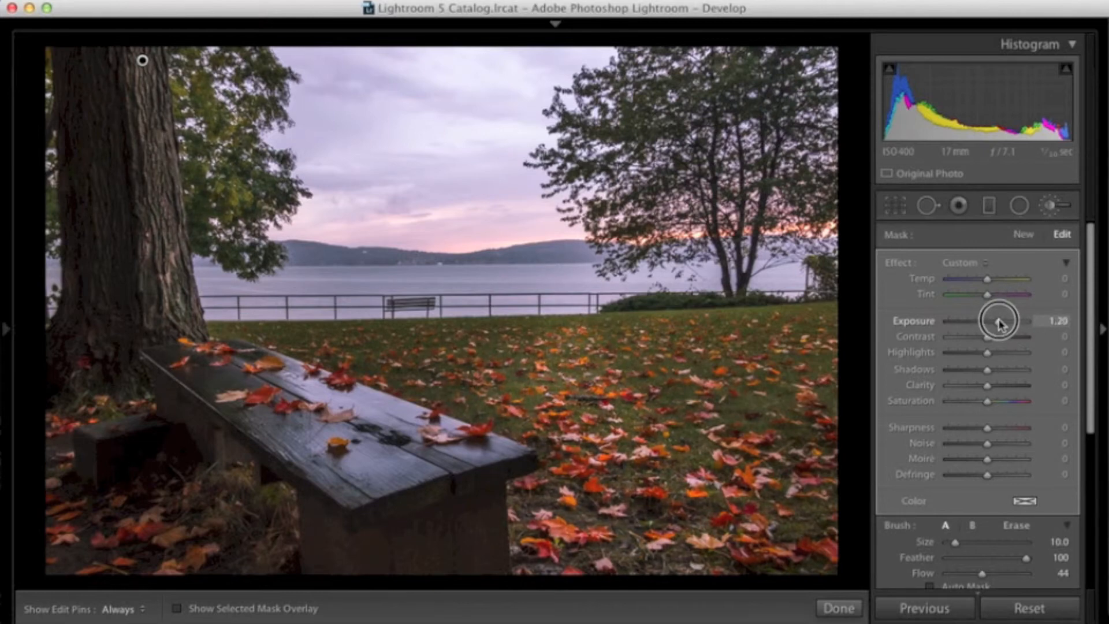
pyautogui.moveTo(1000, 324); pyautogui.dragTo(997, 322)
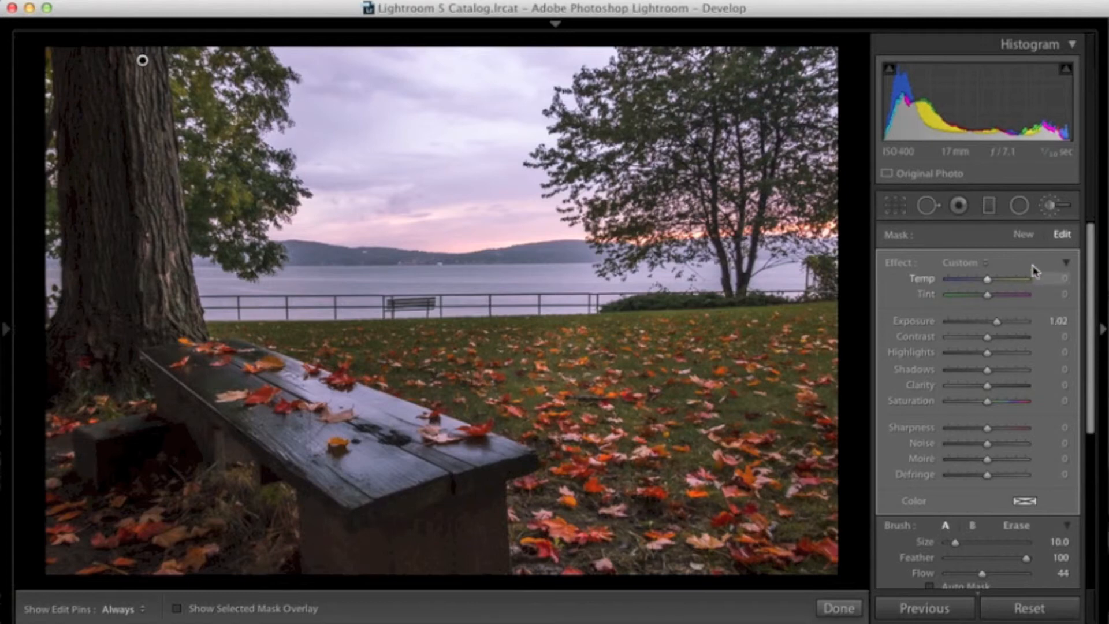
pyautogui.click(1050, 207)
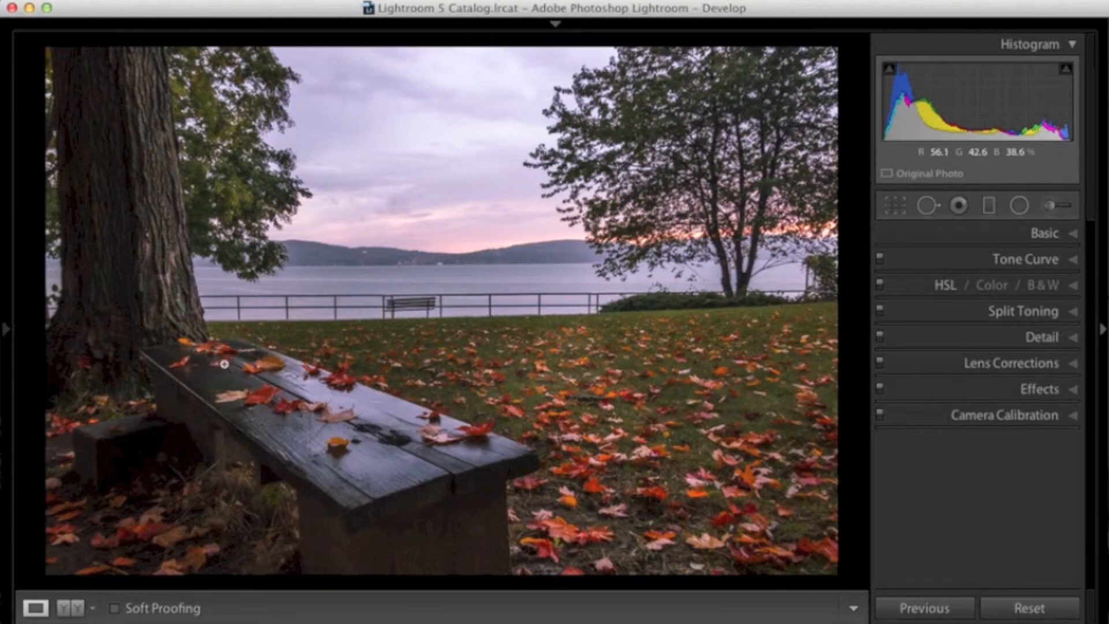
# - Start a new adjustment brush mask on the far end of the foreground bench and set its Exposure to 4.00
pyautogui.click(1050, 207)
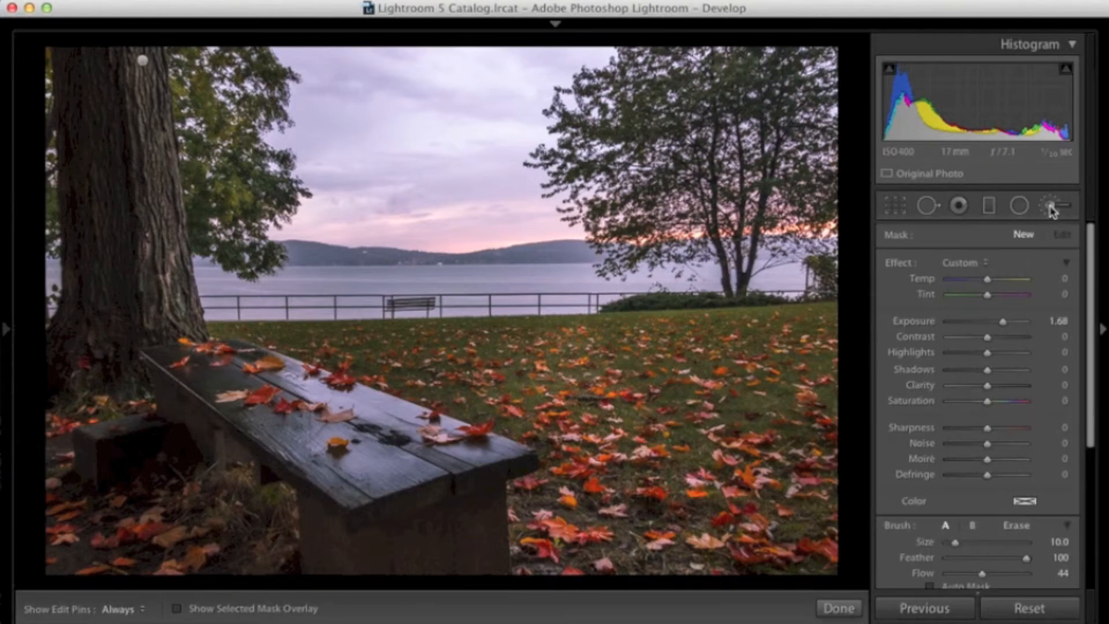
pyautogui.click(1025, 234)
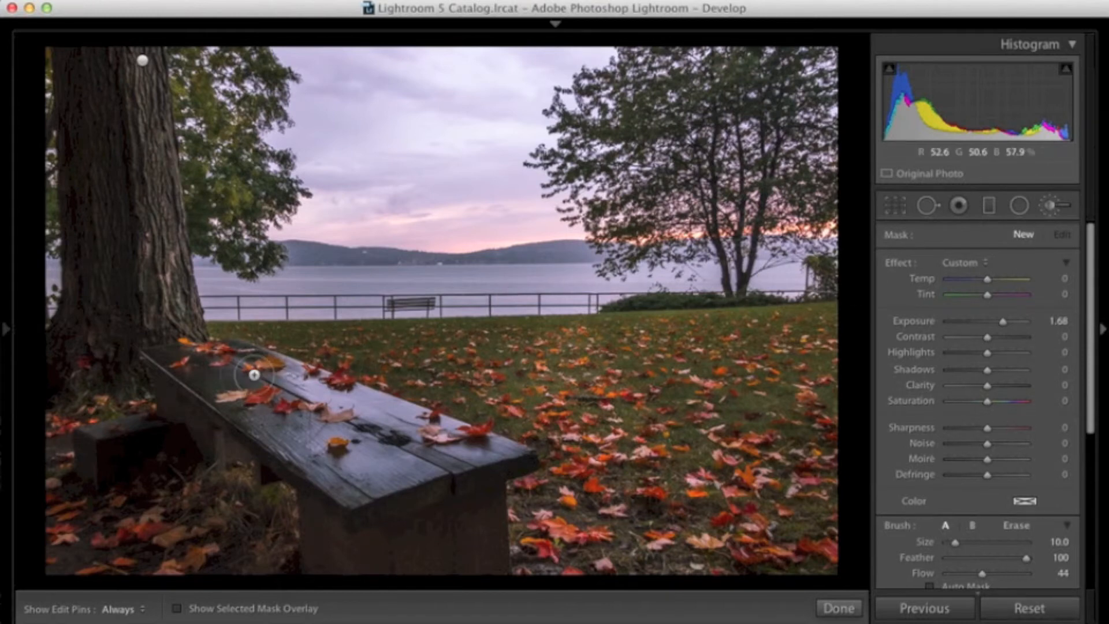
pyautogui.press('h')
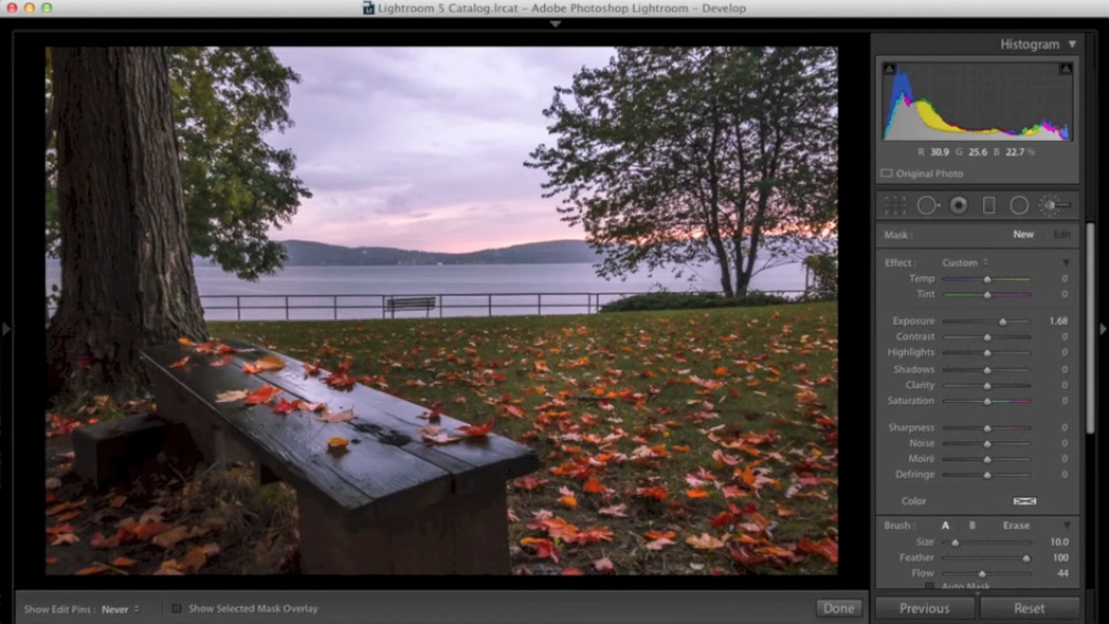
pyautogui.press('h')
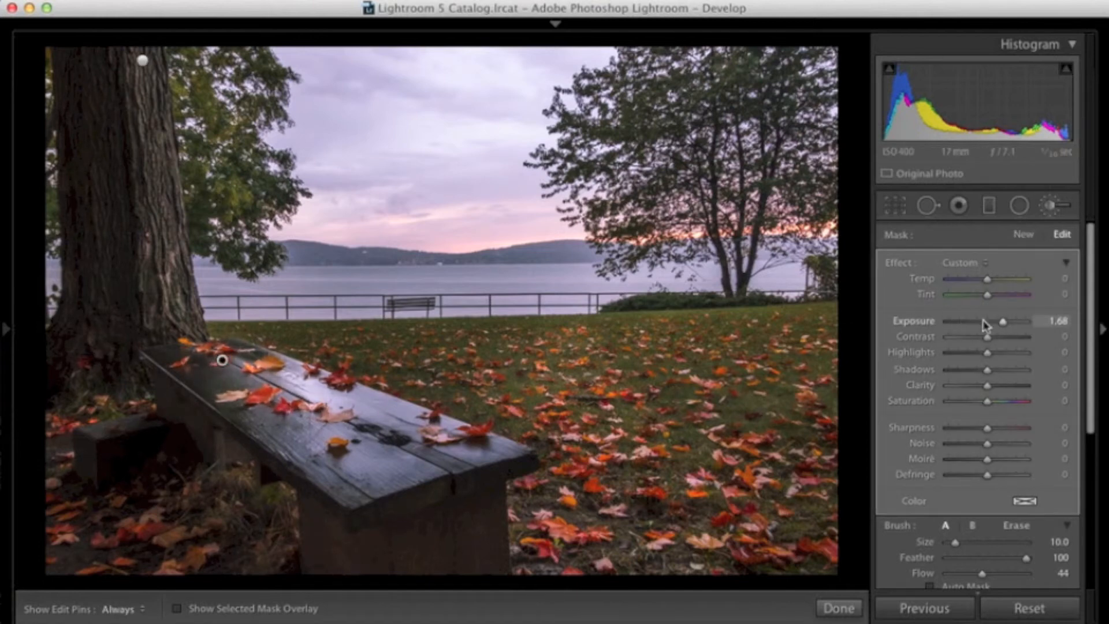
pyautogui.moveTo(1003, 326); pyautogui.dragTo(1057, 320)
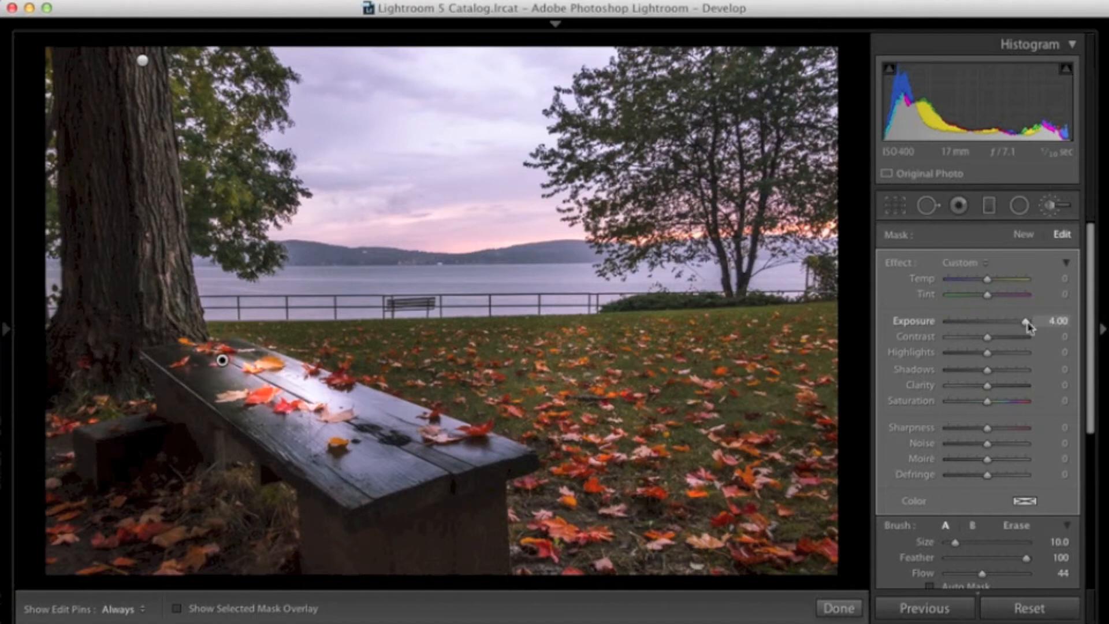
# - Paint the mask along the whole top of the foreground bench, reducing the brush size to 6.0
pyautogui.press('h')
pyautogui.moveTo(210, 369)
pyautogui.mouseDown()
pyautogui.moveTo(335, 450)
pyautogui.moveTo(364, 431)
pyautogui.moveTo(407, 458)
pyautogui.moveTo(373, 462)
pyautogui.moveTo(306, 442)
pyautogui.mouseUp()
pyautogui.press('h')
pyautogui.press('[')
pyautogui.press('[')
pyautogui.press('[')
pyautogui.press('h')
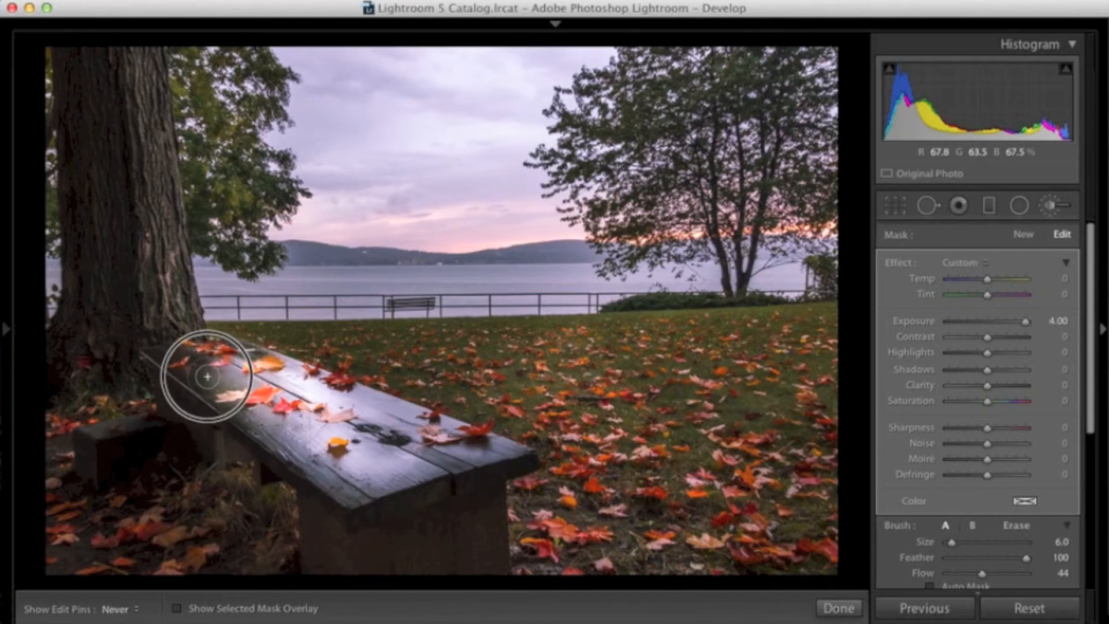
pyautogui.moveTo(180, 365)
pyautogui.mouseDown()
pyautogui.moveTo(238, 356)
pyautogui.moveTo(277, 370)
pyautogui.moveTo(394, 443)
pyautogui.moveTo(326, 476)
pyautogui.moveTo(299, 451)
pyautogui.moveTo(366, 482)
pyautogui.moveTo(437, 470)
pyautogui.mouseUp()
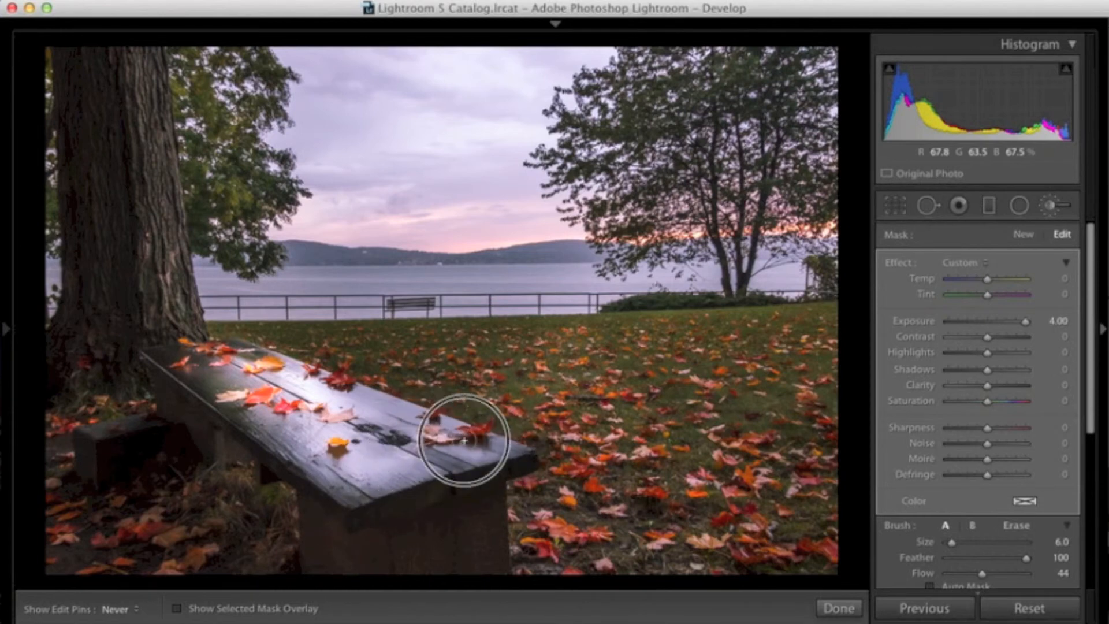
pyautogui.moveTo(258, 397)
pyautogui.mouseDown()
pyautogui.moveTo(165, 357)
pyautogui.moveTo(253, 358)
pyautogui.moveTo(241, 350)
pyautogui.moveTo(361, 408)
pyautogui.moveTo(339, 424)
pyautogui.moveTo(234, 402)
pyautogui.mouseUp()
pyautogui.moveTo(337, 428)
pyautogui.mouseDown()
pyautogui.moveTo(393, 447)
pyautogui.moveTo(398, 431)
pyautogui.moveTo(413, 439)
pyautogui.moveTo(427, 469)
pyautogui.moveTo(399, 469)
pyautogui.moveTo(454, 468)
pyautogui.moveTo(403, 467)
pyautogui.moveTo(464, 447)
pyautogui.moveTo(242, 415)
pyautogui.moveTo(264, 409)
pyautogui.mouseUp()
pyautogui.press('h')
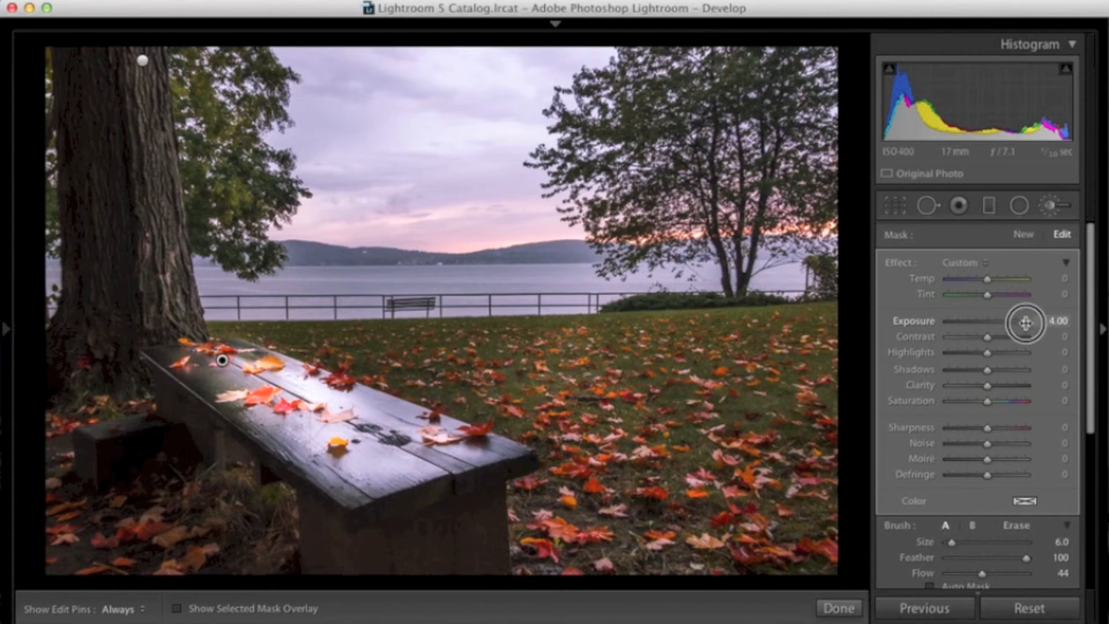
# - Lower the bench mask's Exposure to 0.38 and finish the brush adjustments
pyautogui.moveTo(1025, 323); pyautogui.dragTo(992, 321)
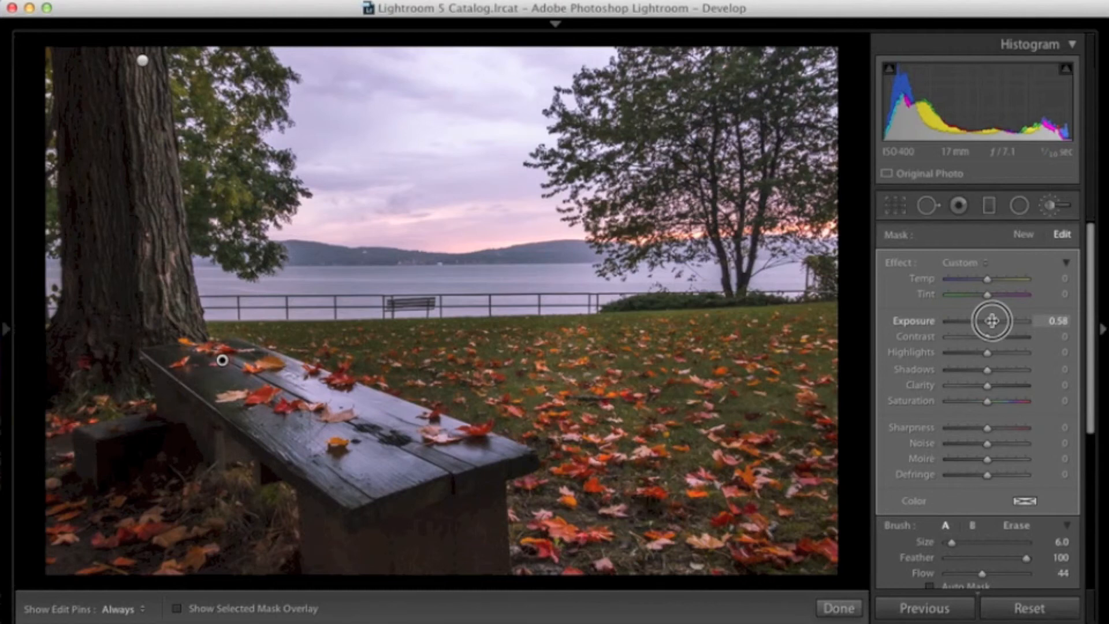
pyautogui.moveTo(992, 321); pyautogui.dragTo(993, 323)
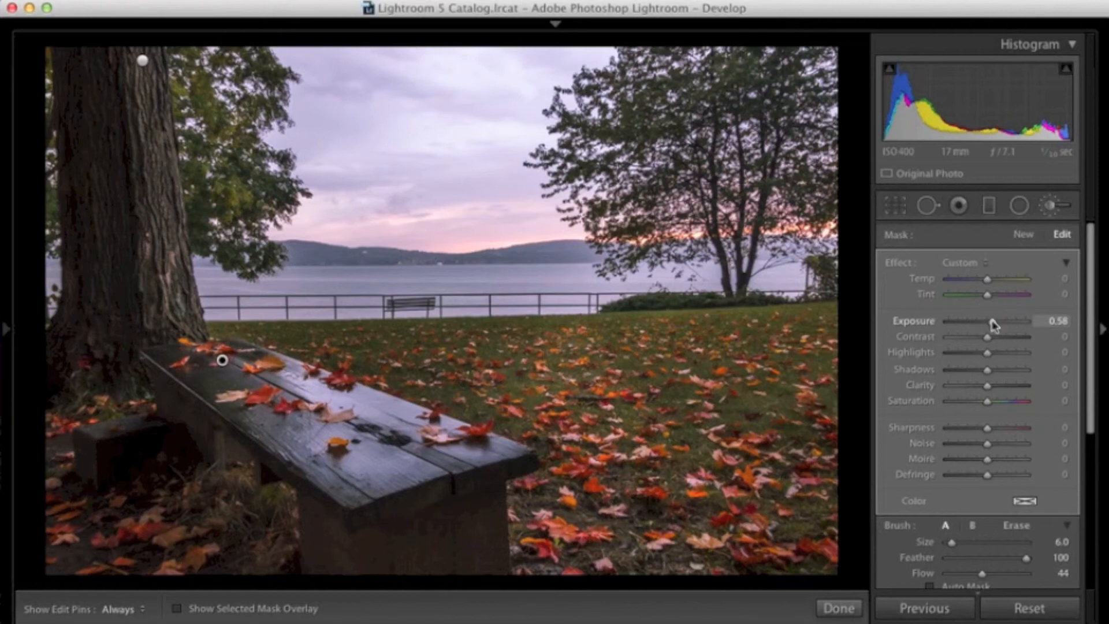
pyautogui.moveTo(993, 325); pyautogui.dragTo(992, 325)
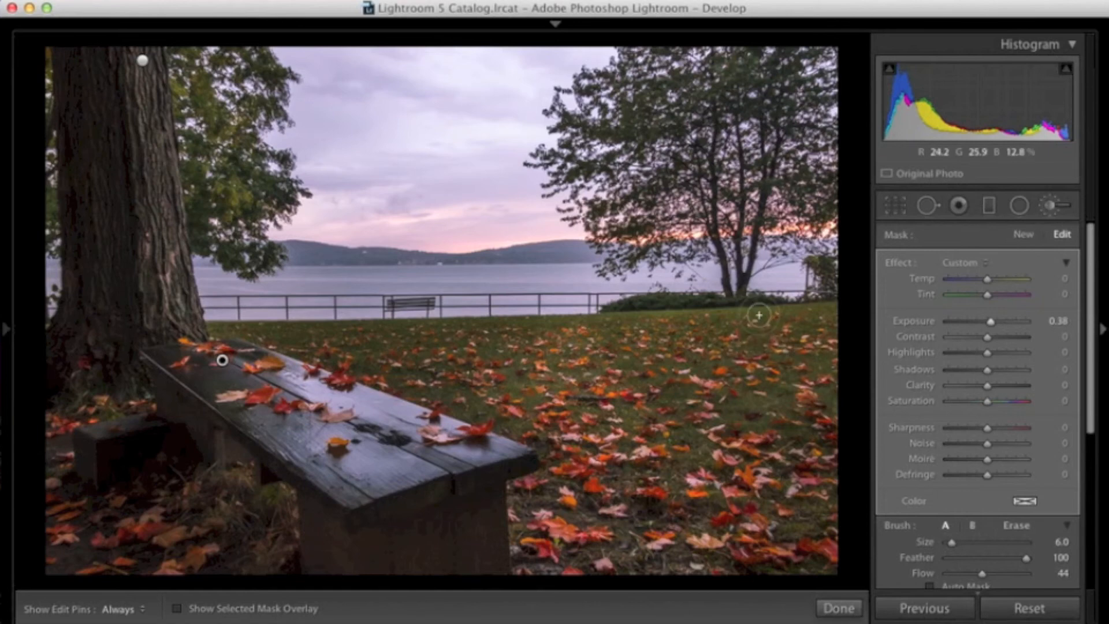
pyautogui.press('h')
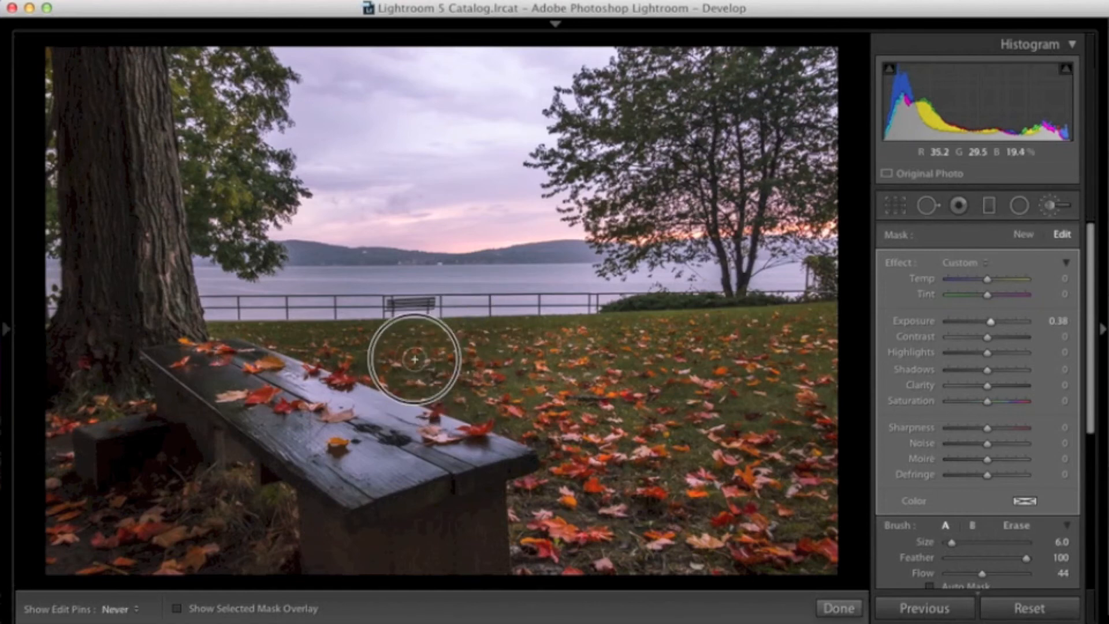
pyautogui.press('h')
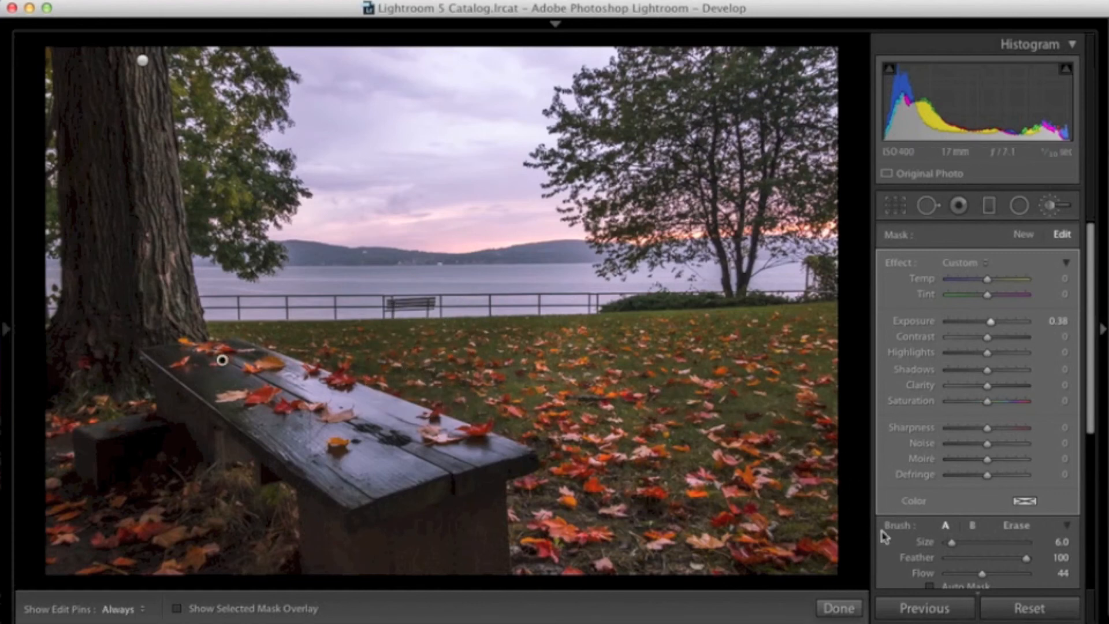
pyautogui.click(840, 607)
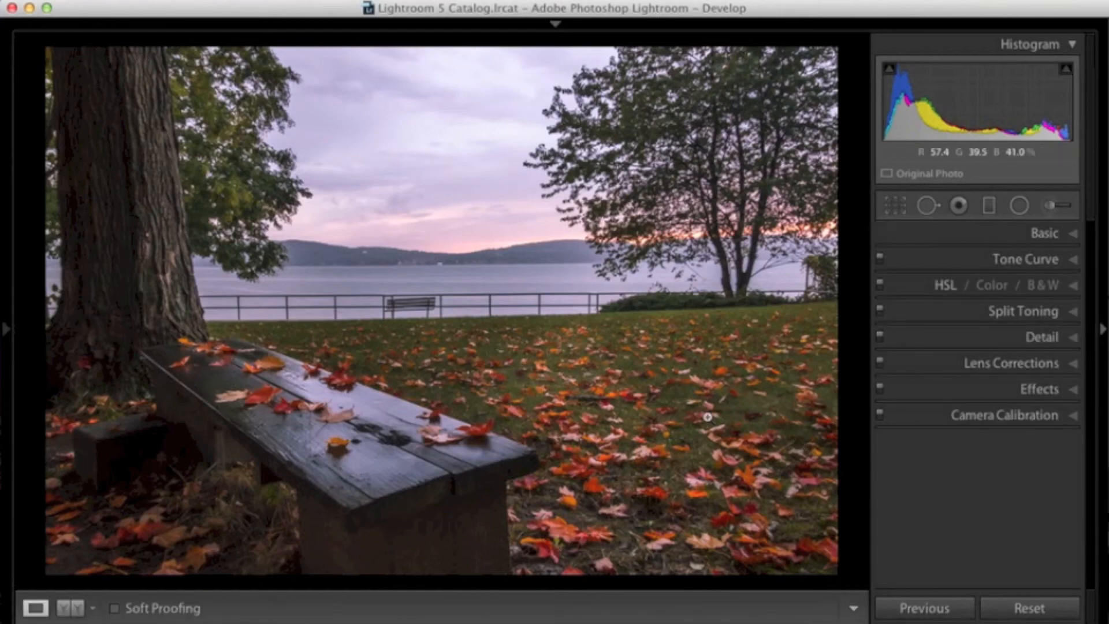
# - Compare the brushed photo with its original version repeatedly, ending on the edited view
pyautogui.press('\\')
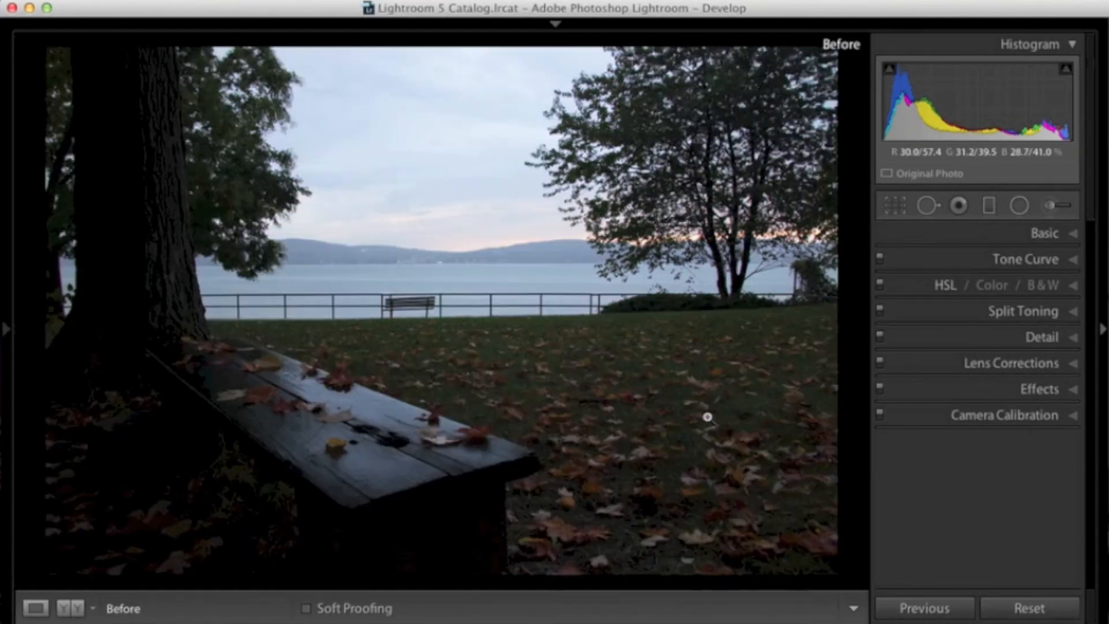
pyautogui.press('\\')
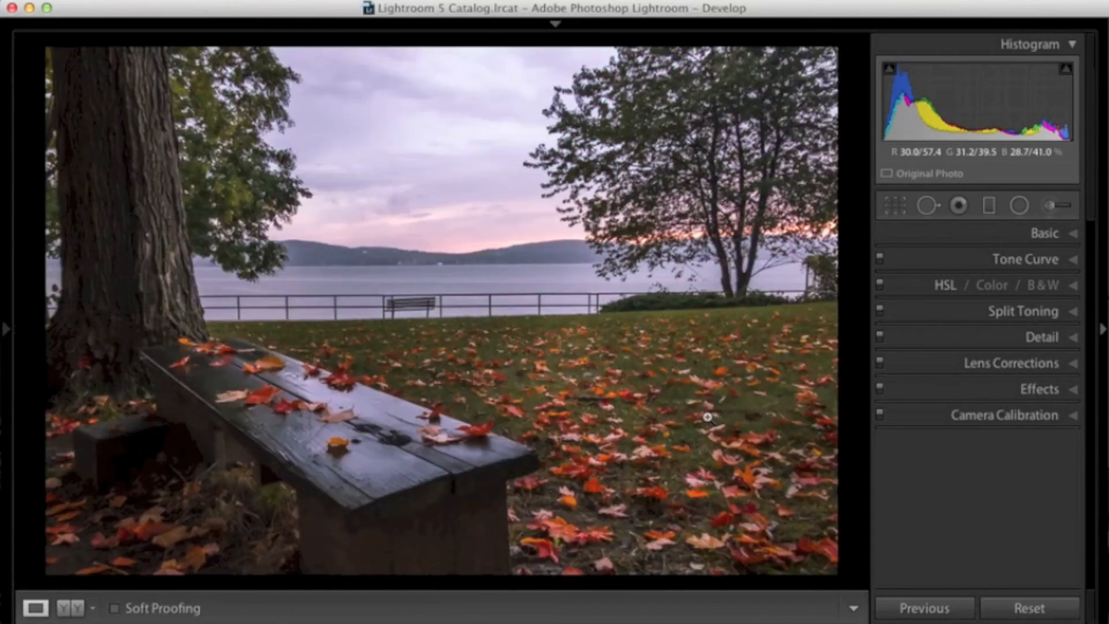
pyautogui.press('\\')
pyautogui.press('\\')
pyautogui.press('\\')
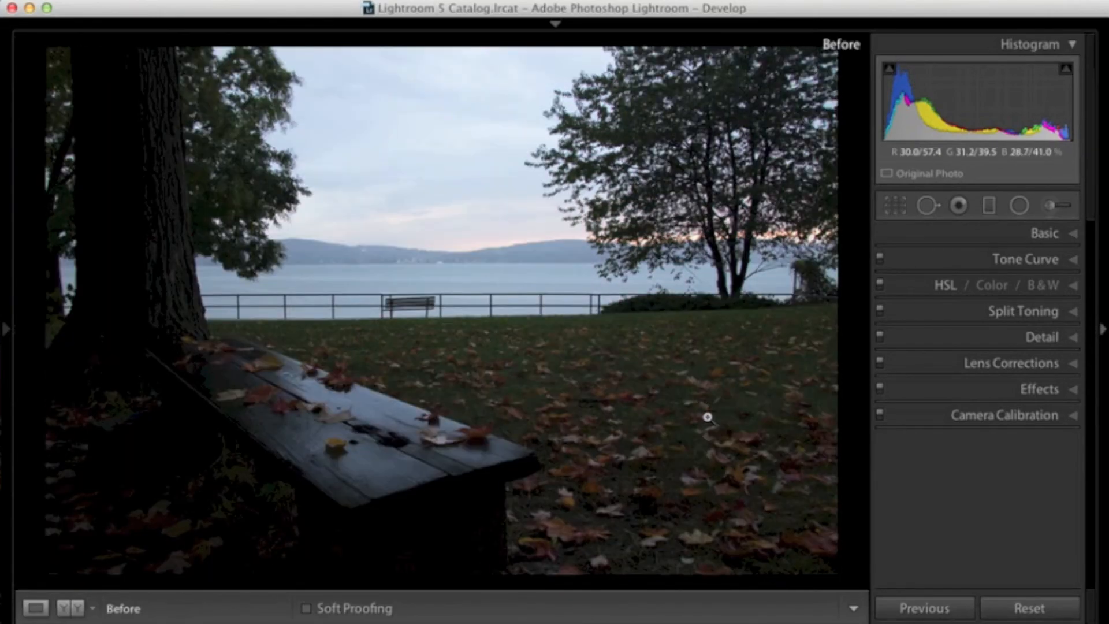
pyautogui.press('\\')
pyautogui.press('\\')
pyautogui.press('\\')
pyautogui.press('\\')
pyautogui.press('\\')
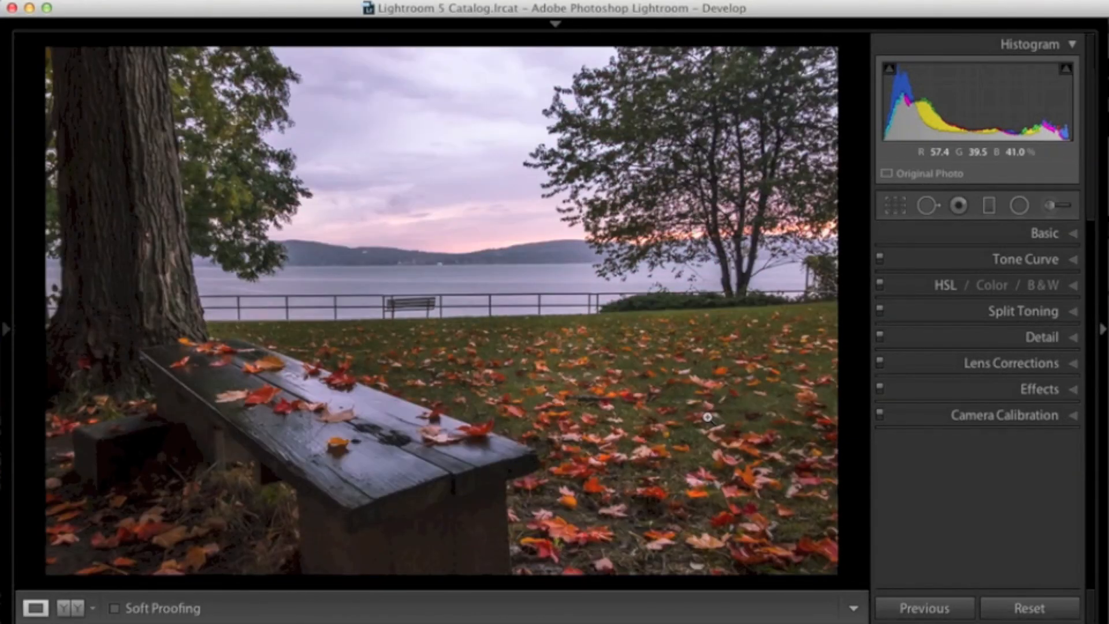